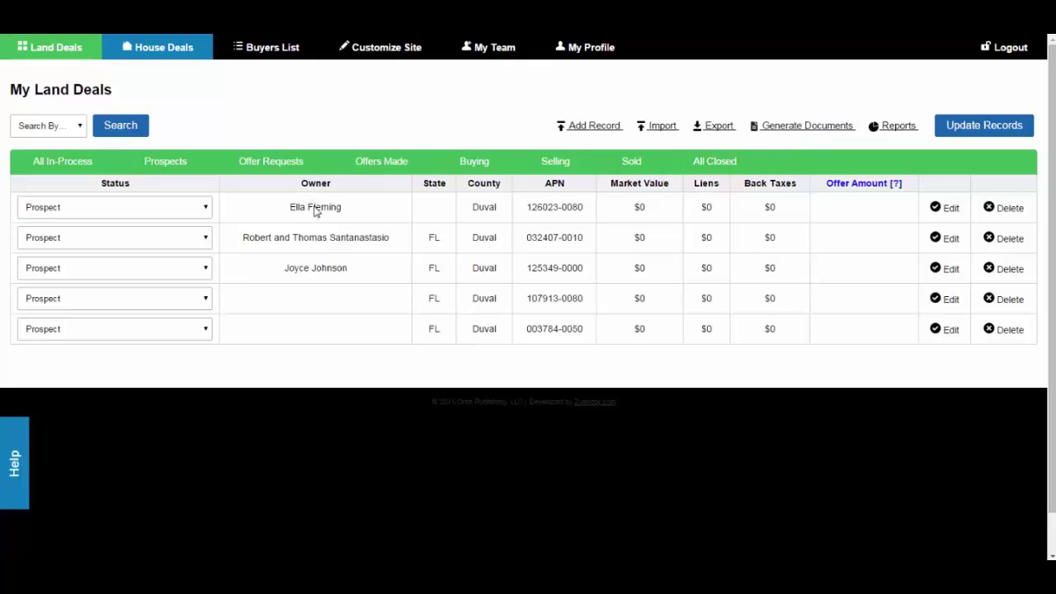
Open the first land deal record in the list for editing
left_click(99, 213)
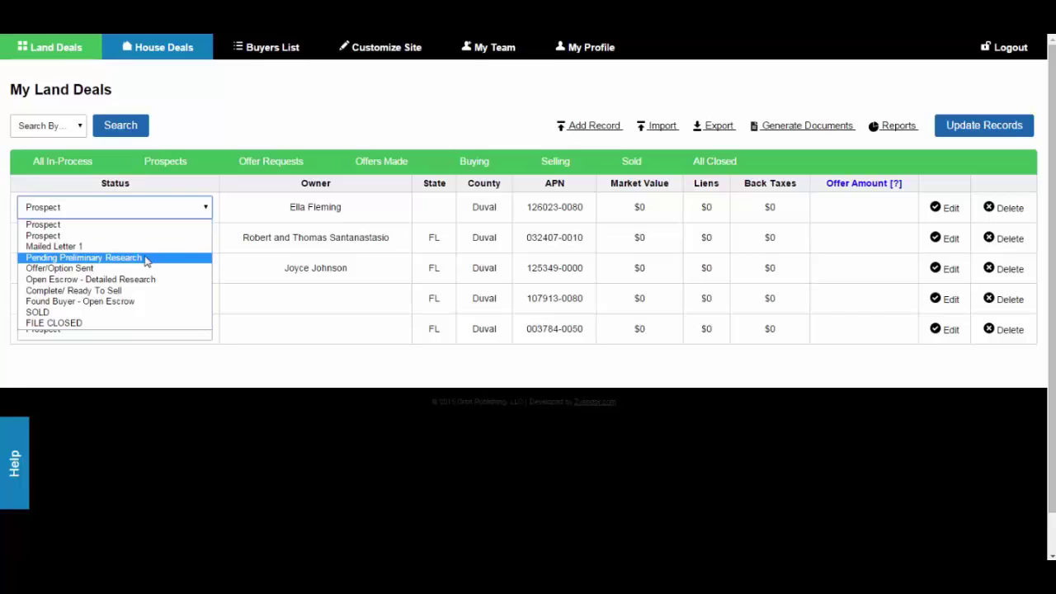
left_click(948, 210)
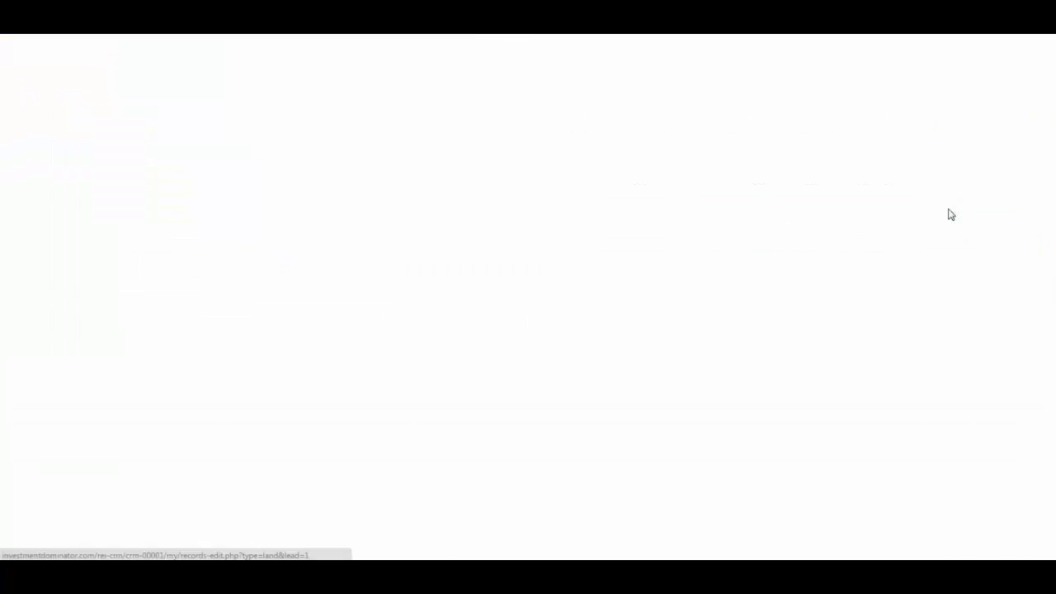
Examine the record's contact information, property information, liens and property value sections
scroll(405, 391, "down", 5)
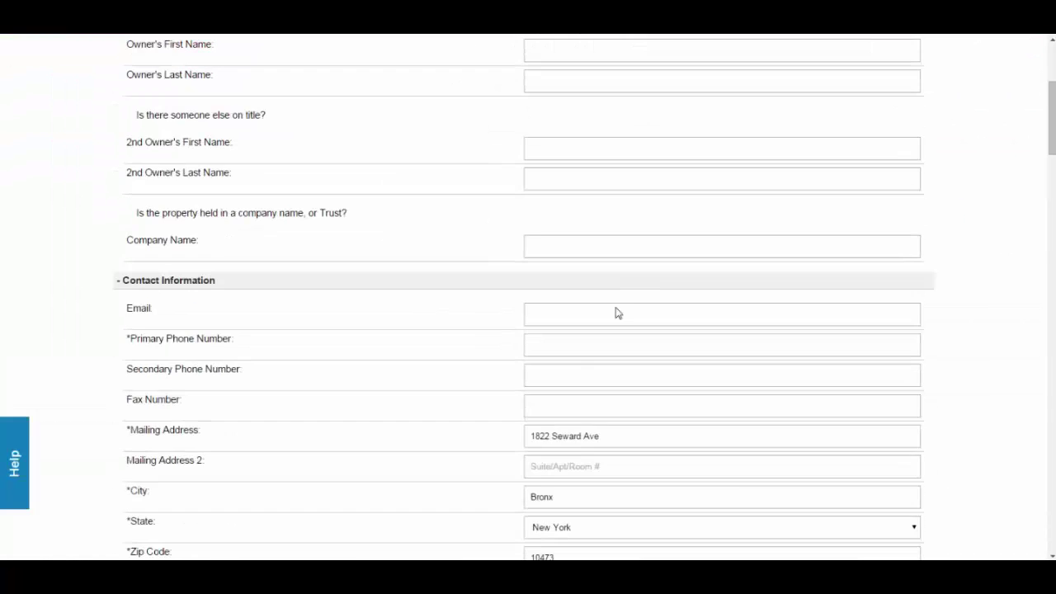
scroll(618, 313, "down", 8)
scroll(608, 247, "up", 4)
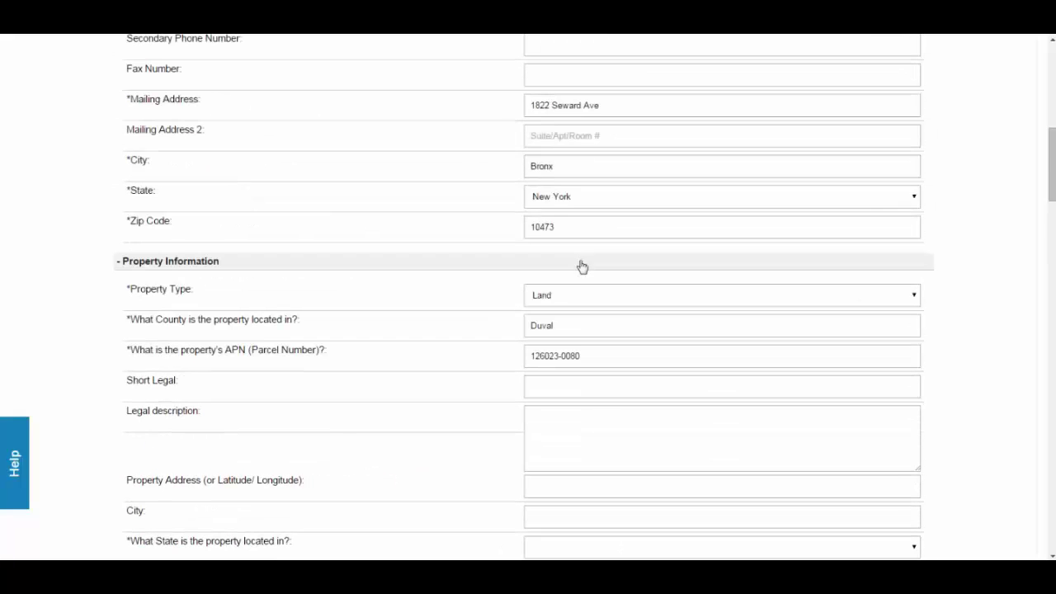
scroll(591, 248, "down", 2)
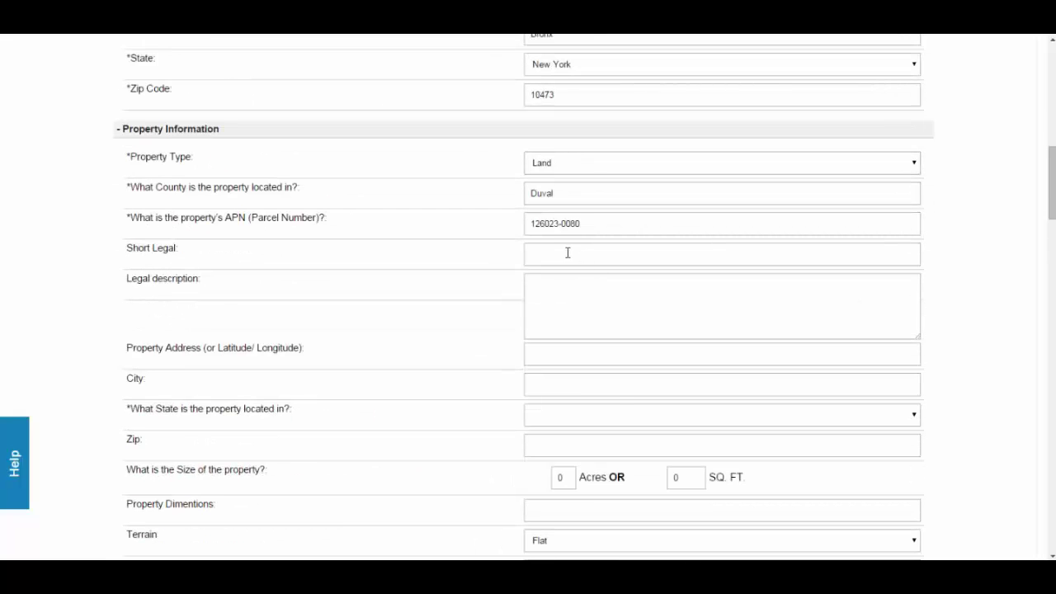
scroll(568, 253, "down", 1)
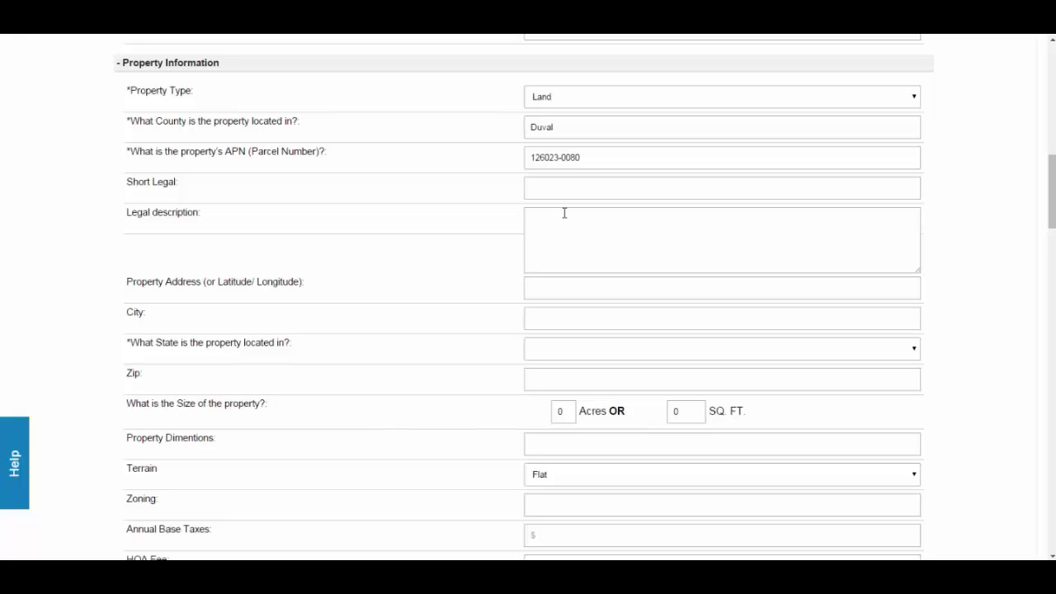
scroll(569, 280, "up", 3)
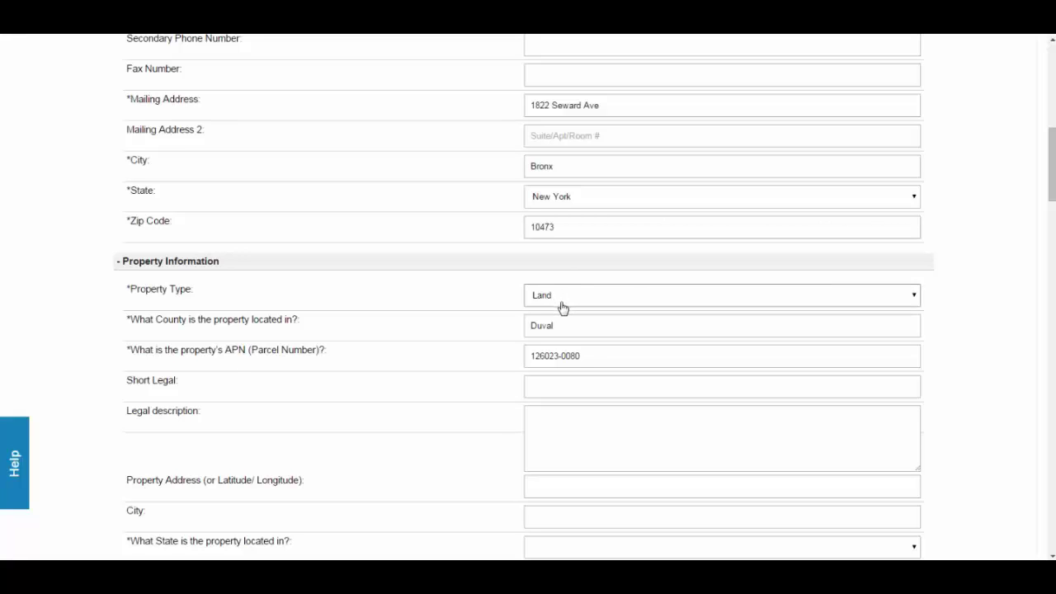
scroll(561, 307, "down", 10)
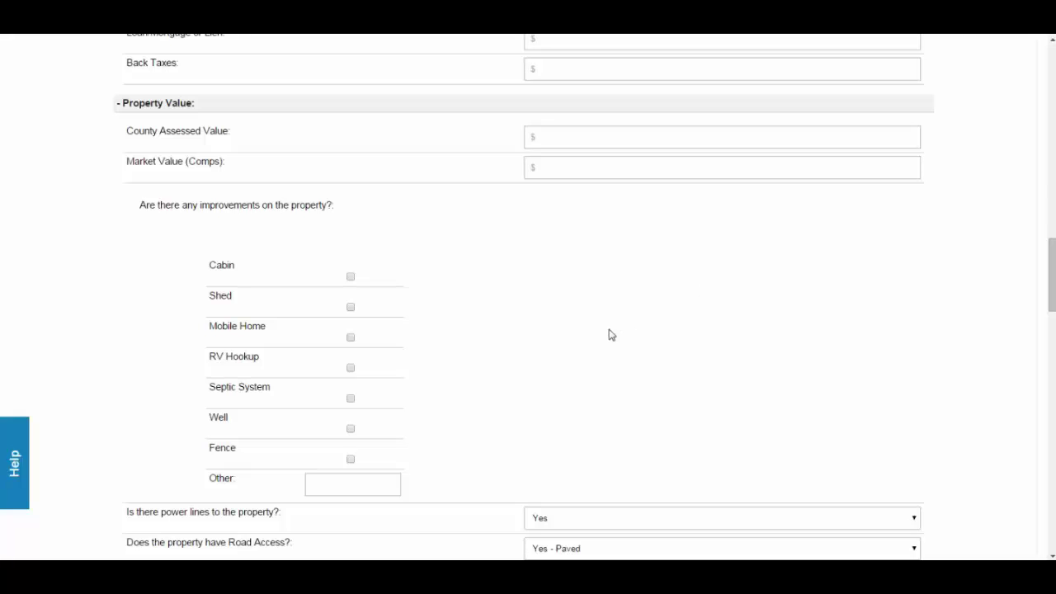
scroll(608, 333, "up", 10)
scroll(520, 233, "up", 3)
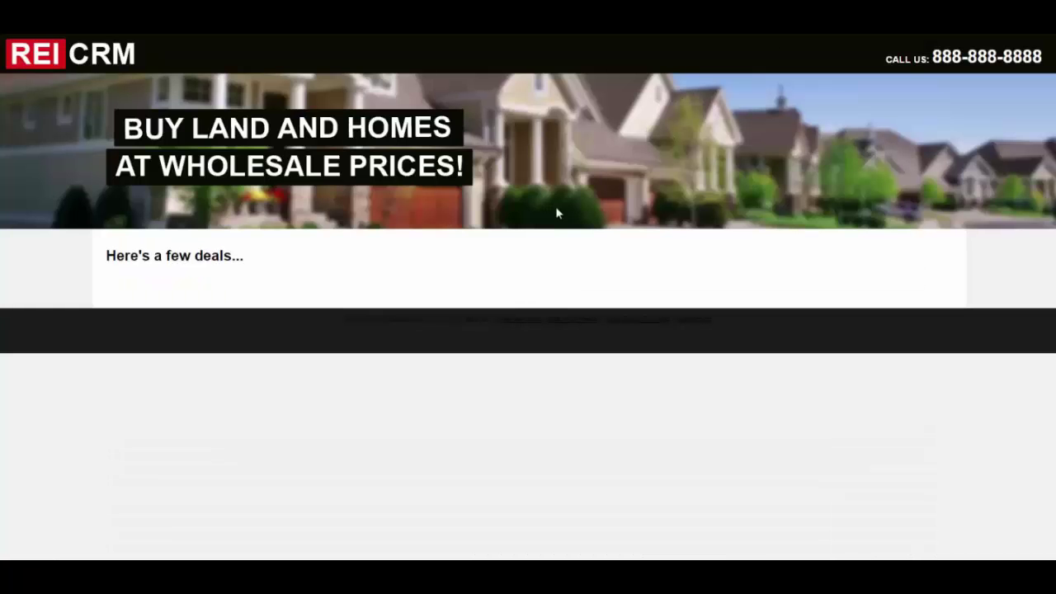
Switch to the public REI CRM website and check its deals section
left_click_drag(113, 256, 344, 261)
left_click(346, 264)
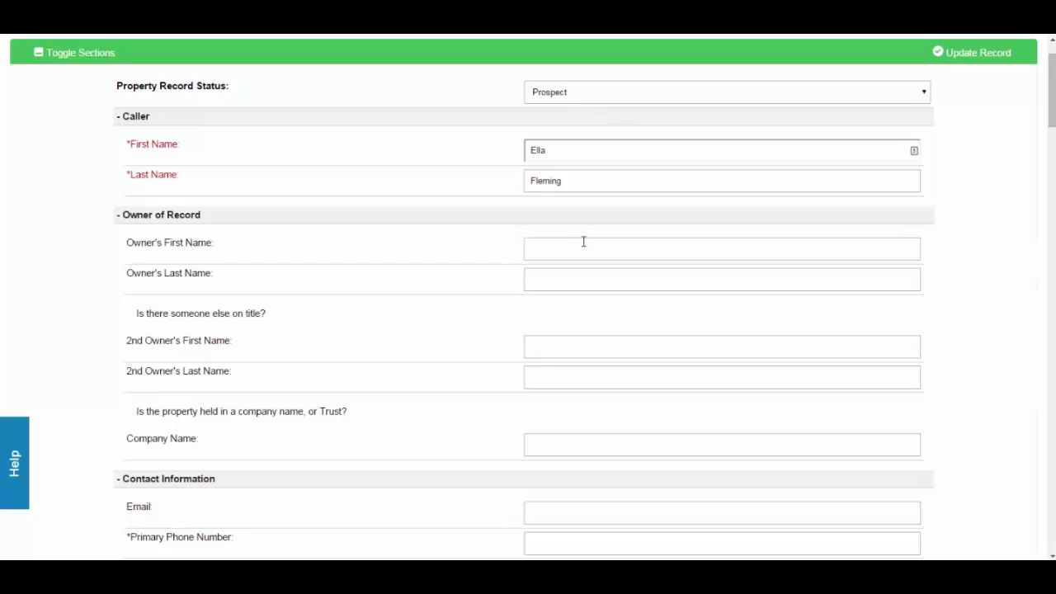
Back in the property record, set the property record status to Complete/ Ready To Sell
scroll(582, 240, "up", 1)
scroll(545, 280, "down", 2)
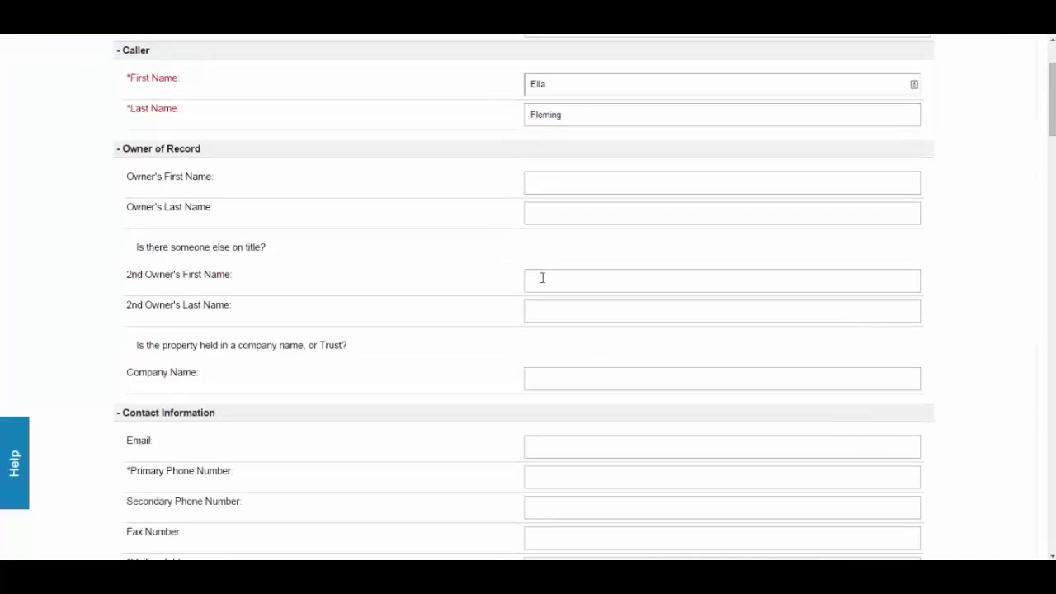
scroll(635, 221, "up", 2)
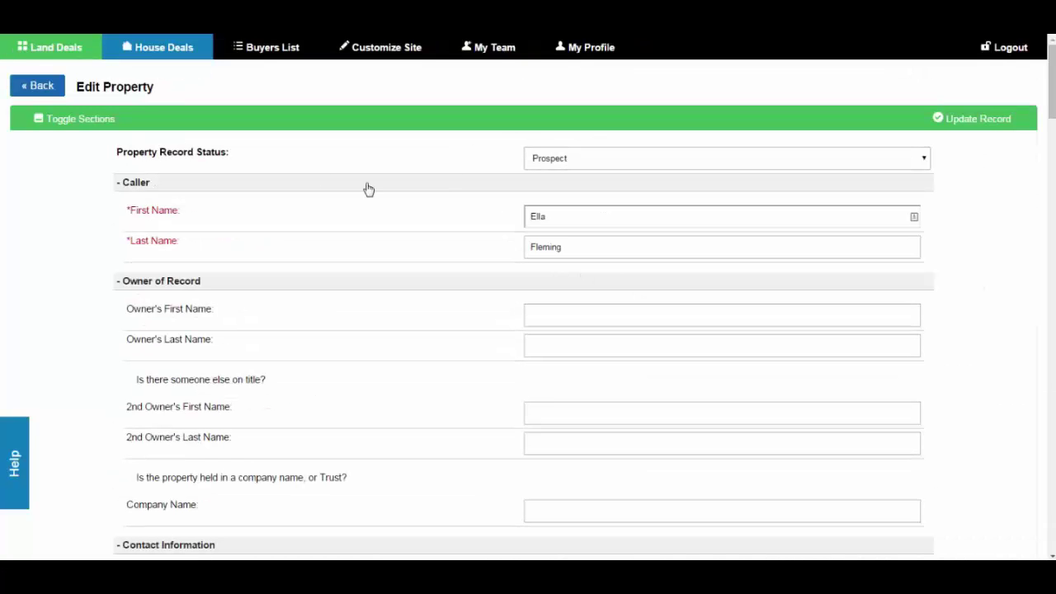
left_click(767, 160)
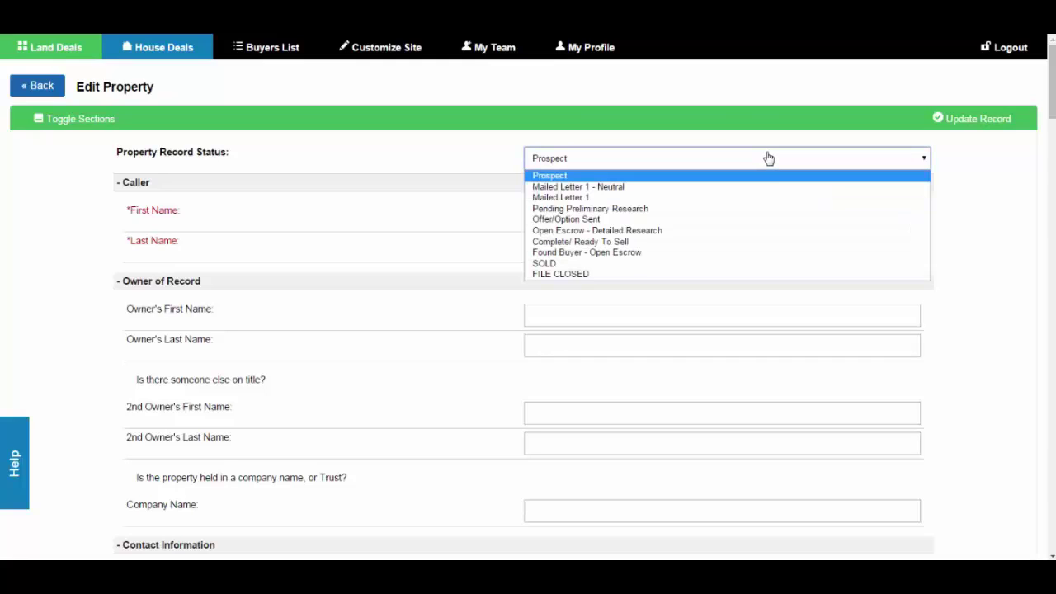
left_click(588, 241)
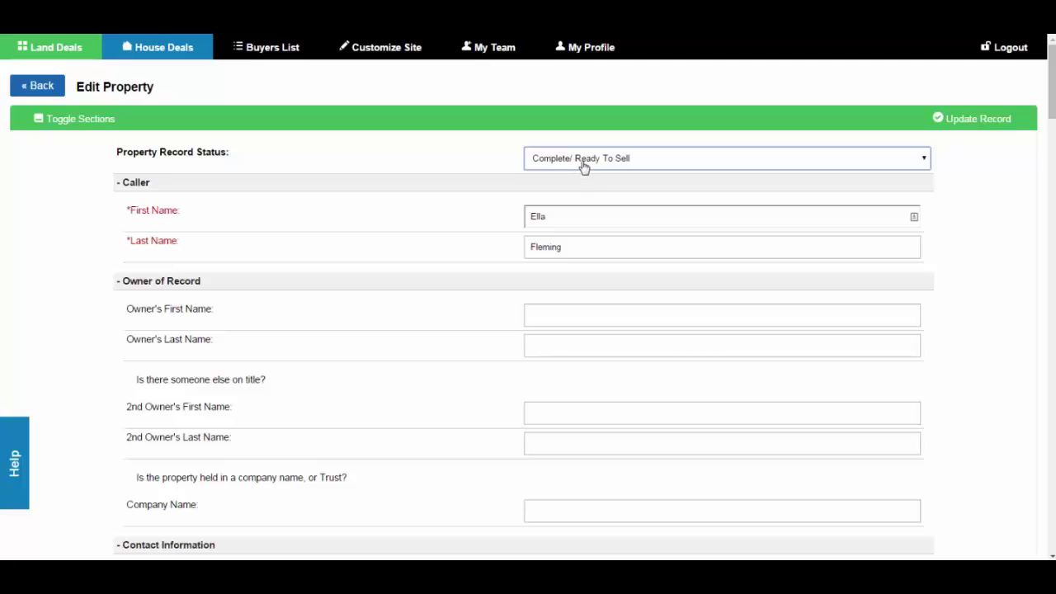
Examine the Property Listing section of the record, especially the listing headline, sub-headline and property description fields
scroll(621, 121, "down", 1)
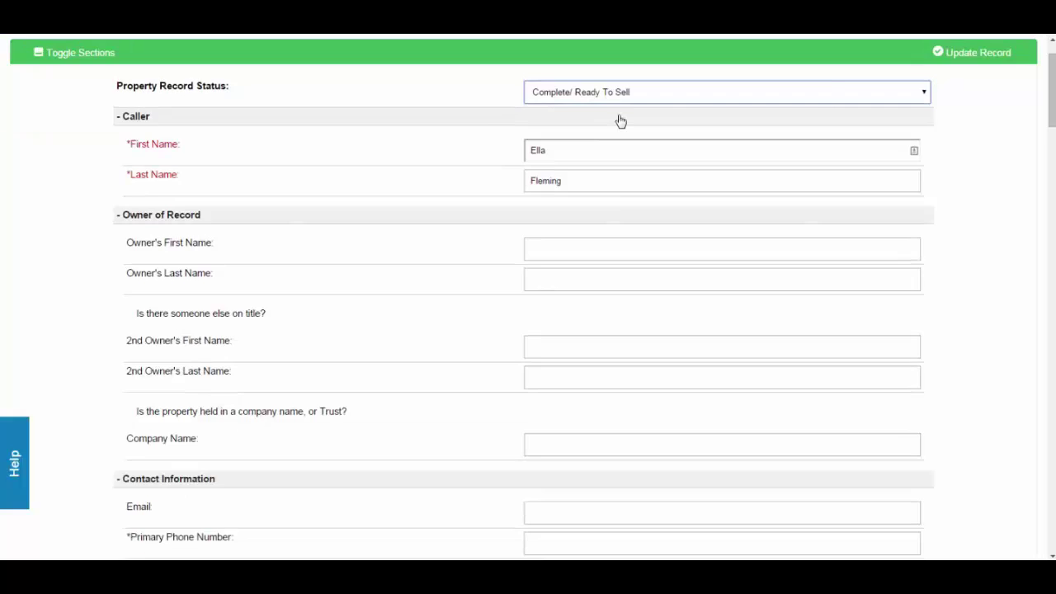
scroll(620, 121, "down", 7)
scroll(601, 169, "down", 5)
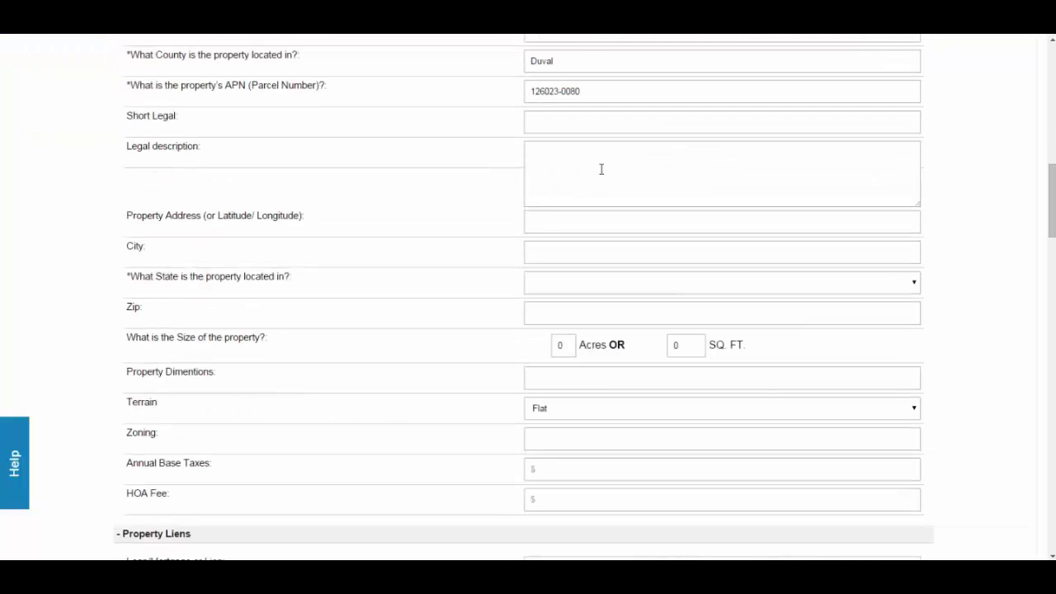
scroll(557, 175, "down", 3)
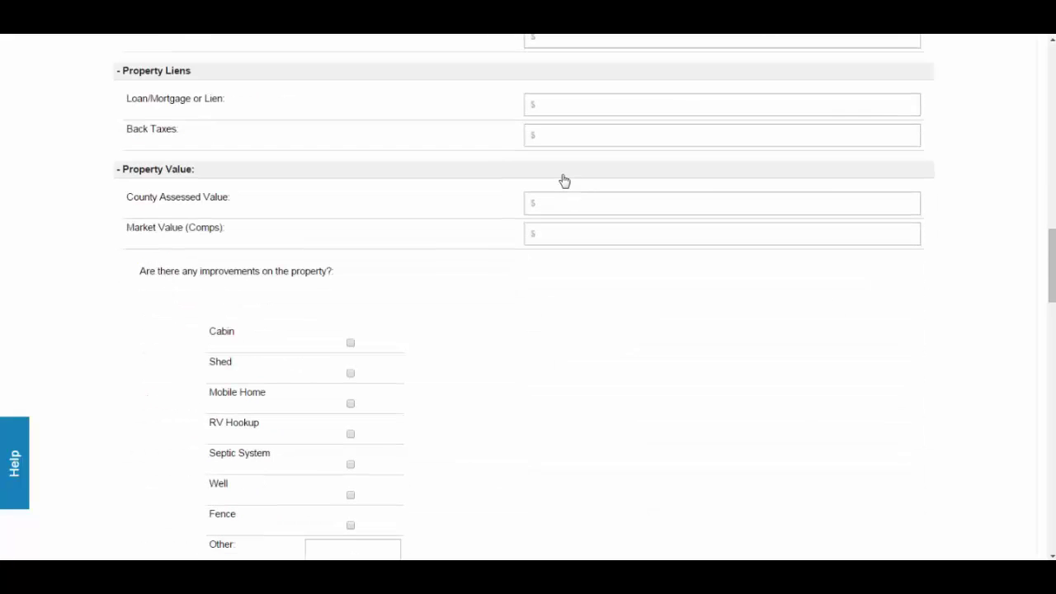
scroll(552, 202, "down", 10)
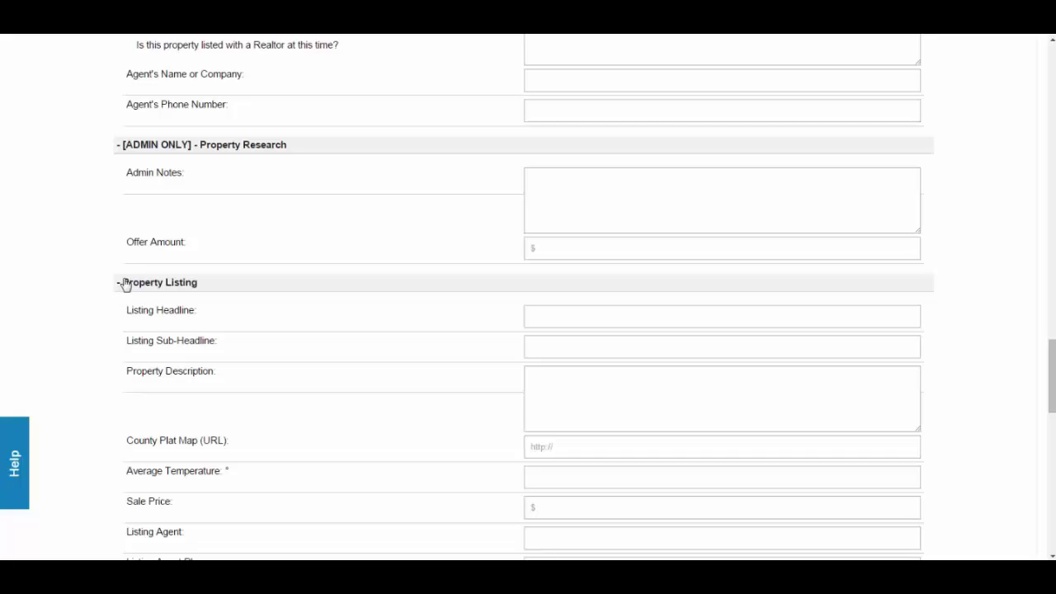
left_click_drag(123, 286, 228, 283)
left_click(198, 283)
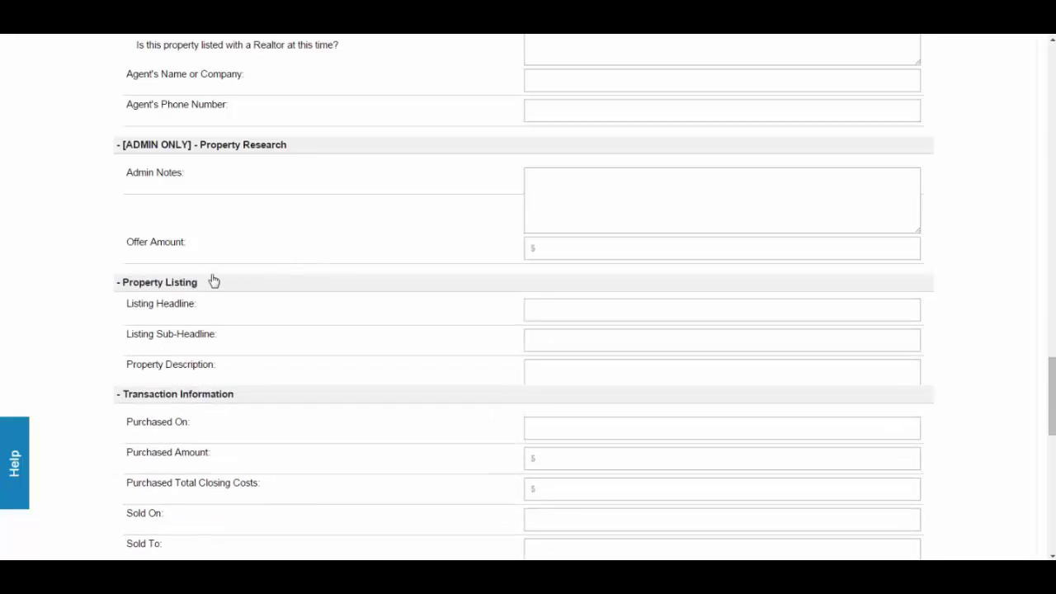
scroll(142, 223, "down", 2)
left_click_drag(125, 113, 210, 113)
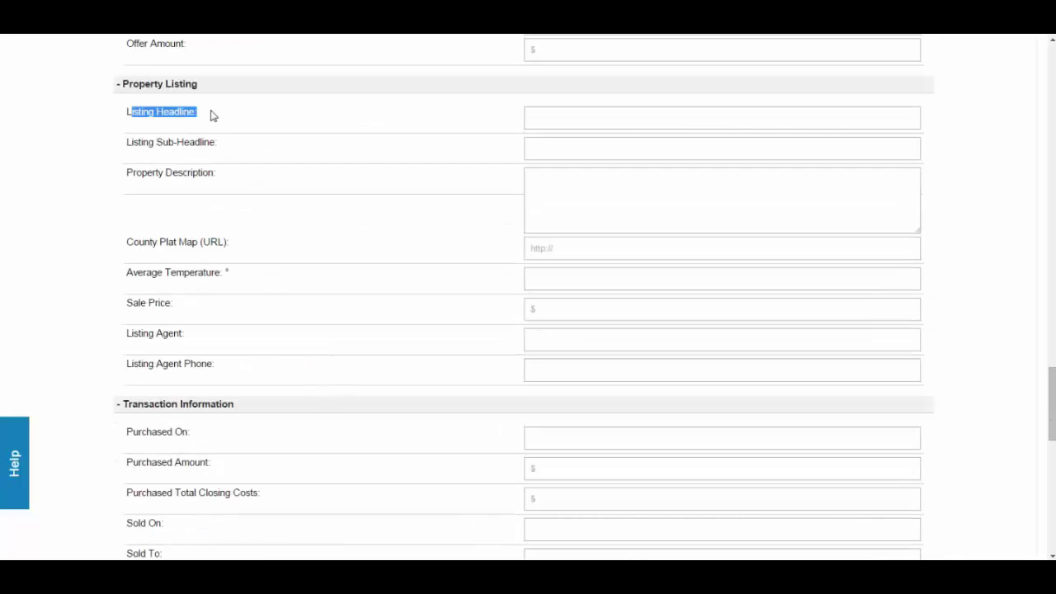
left_click_drag(141, 143, 222, 158)
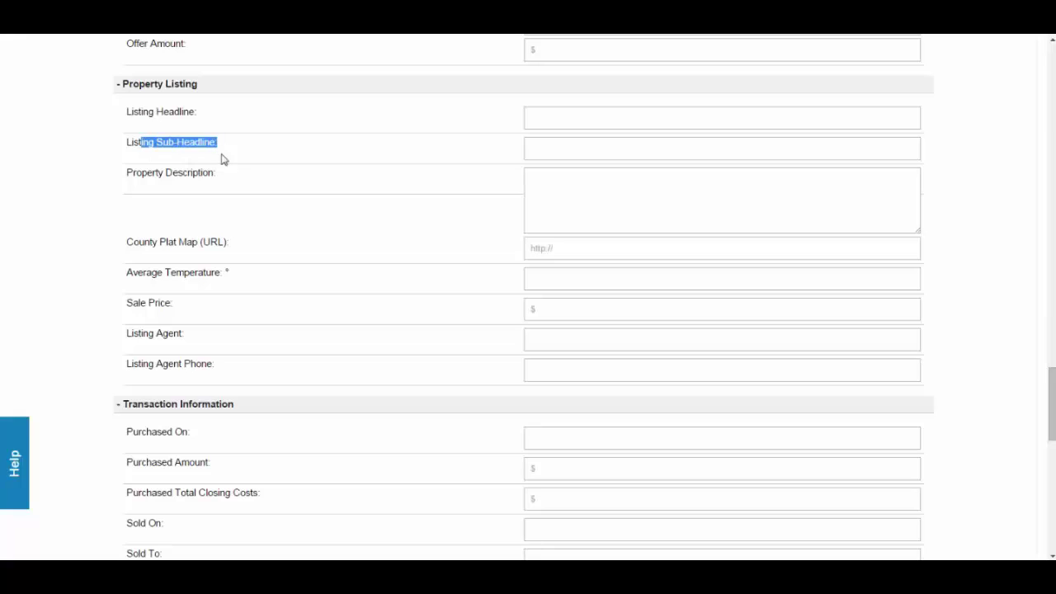
left_click(160, 144)
left_click(538, 118)
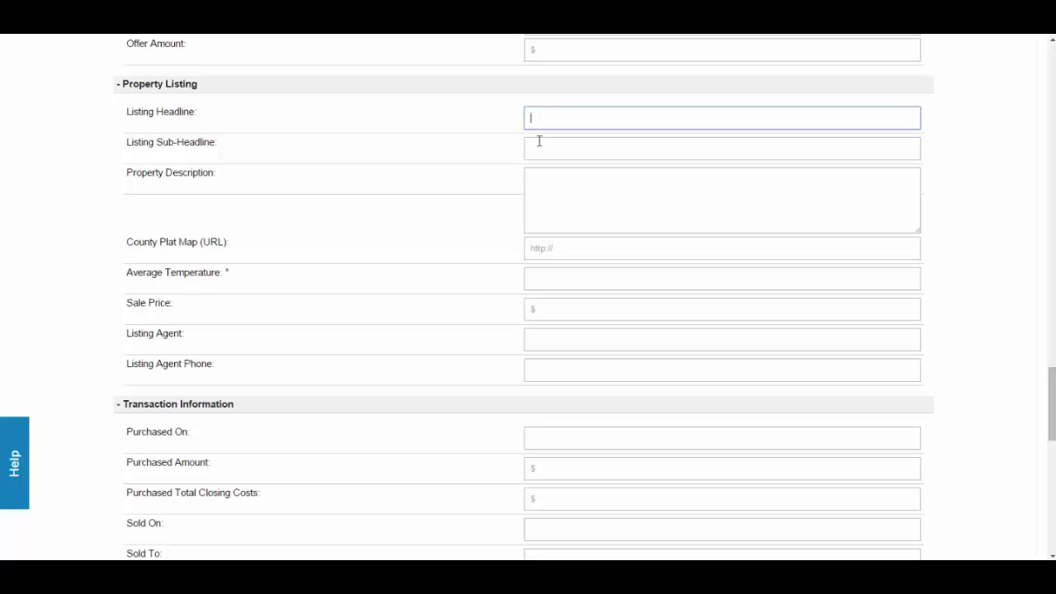
left_click(540, 148)
left_click(548, 183)
left_click(556, 121)
left_click(558, 151)
left_click(546, 124)
left_click(553, 156)
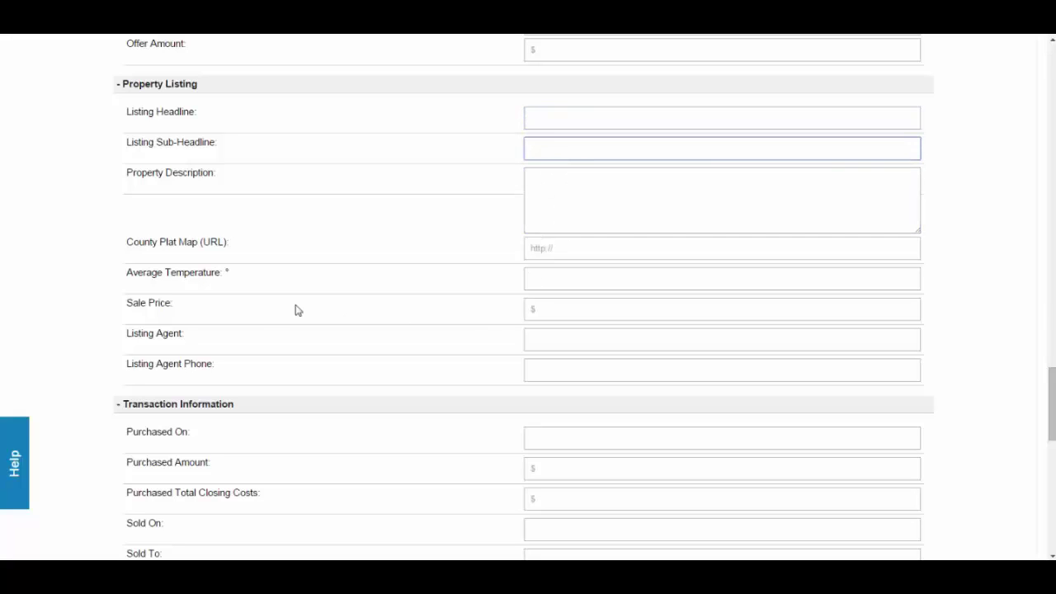
Set the listing's sale price to 8000 and save the updated record
left_click_drag(126, 307, 181, 309)
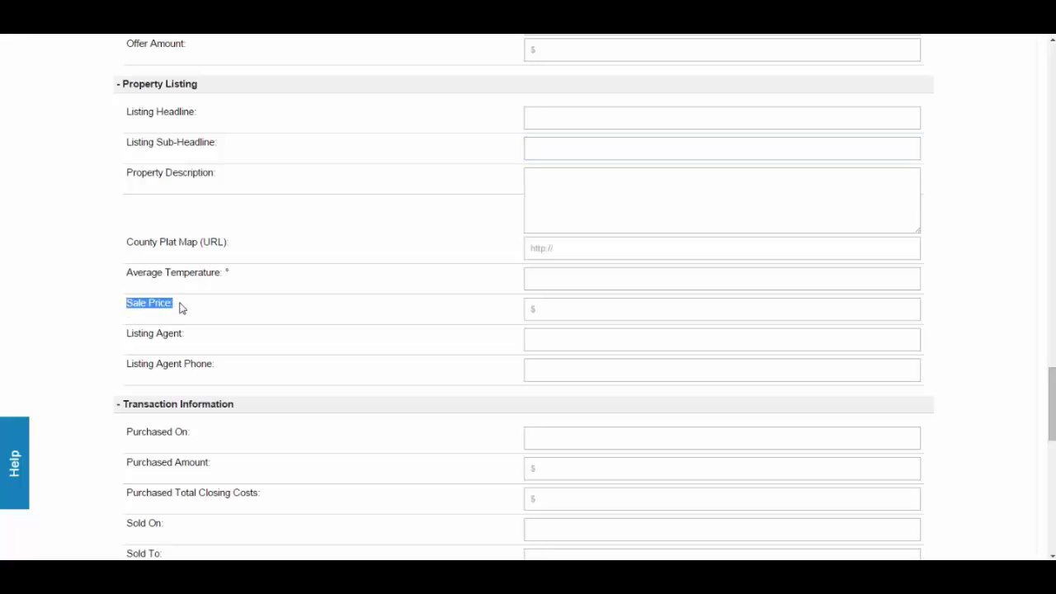
left_click(540, 311)
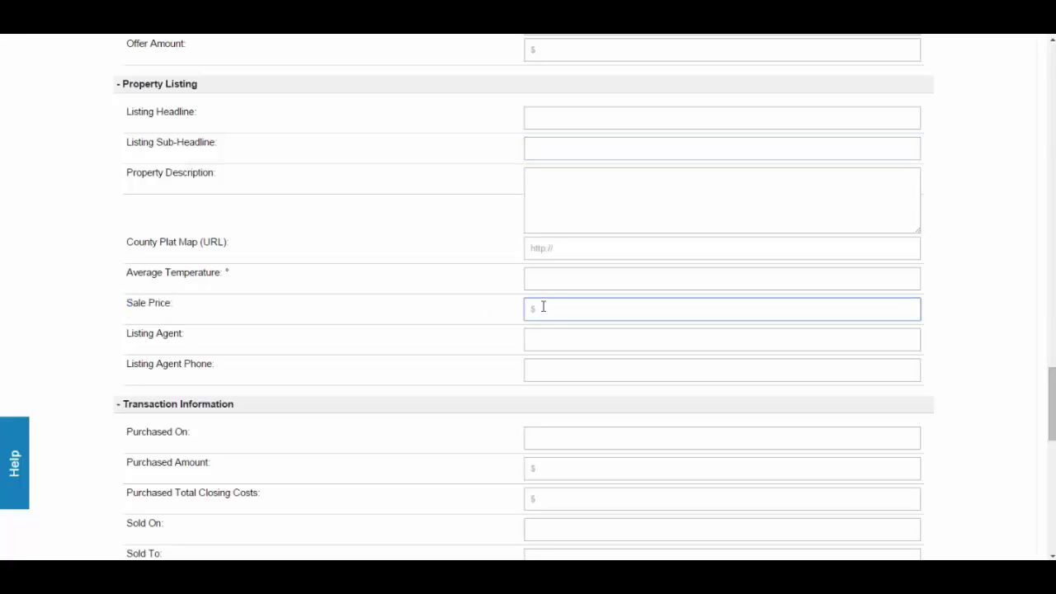
type("8000")
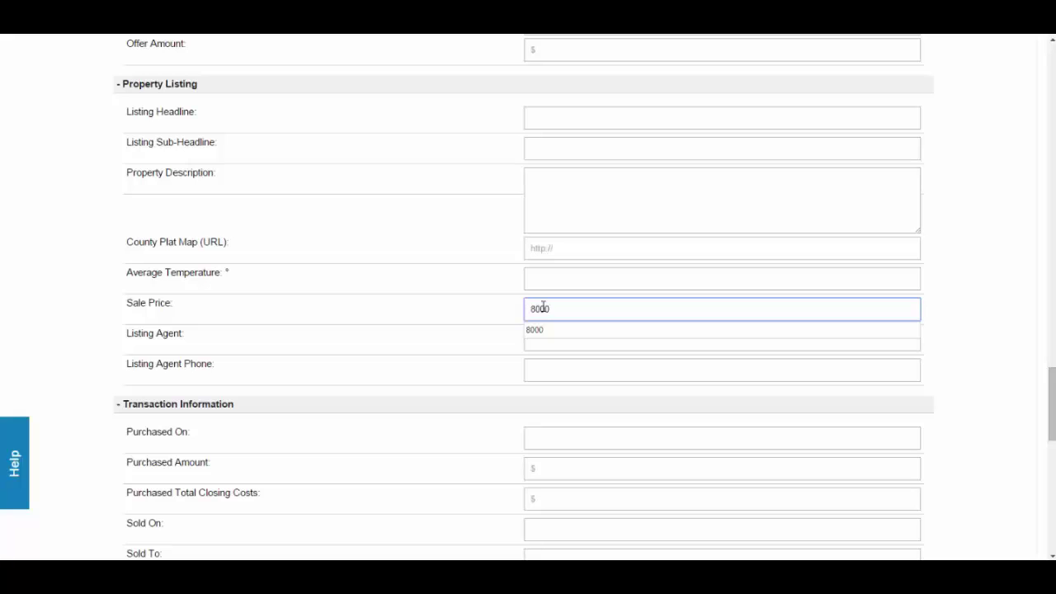
left_click(494, 314)
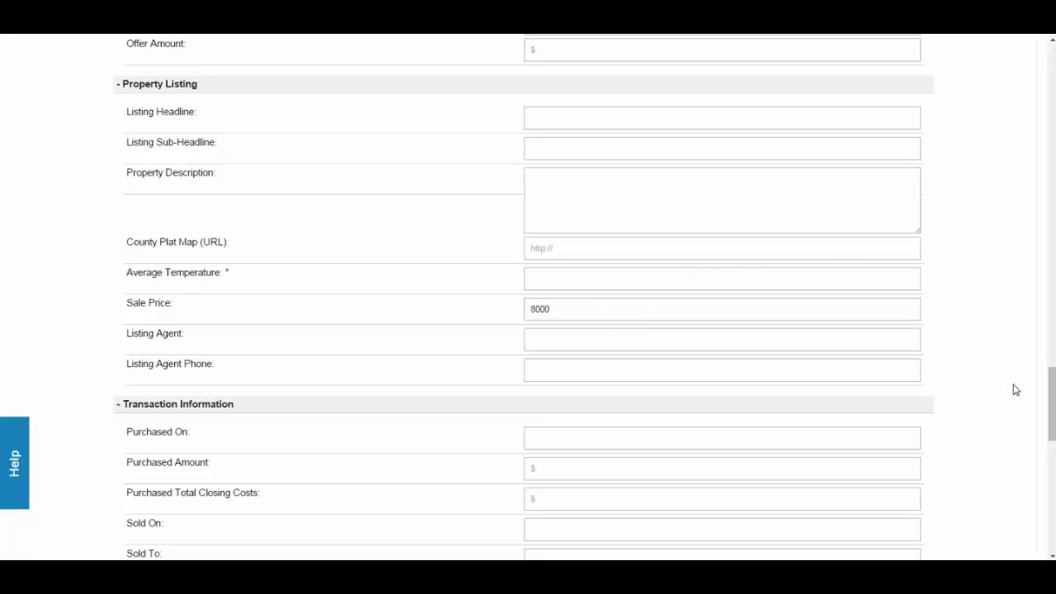
left_click_drag(1048, 370, 1038, 60)
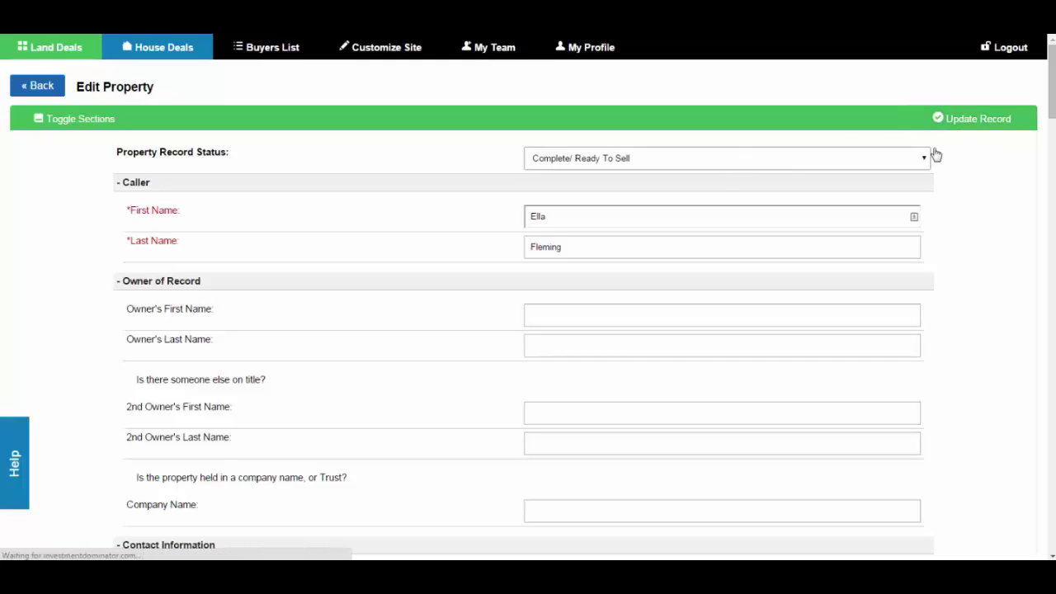
left_click(972, 129)
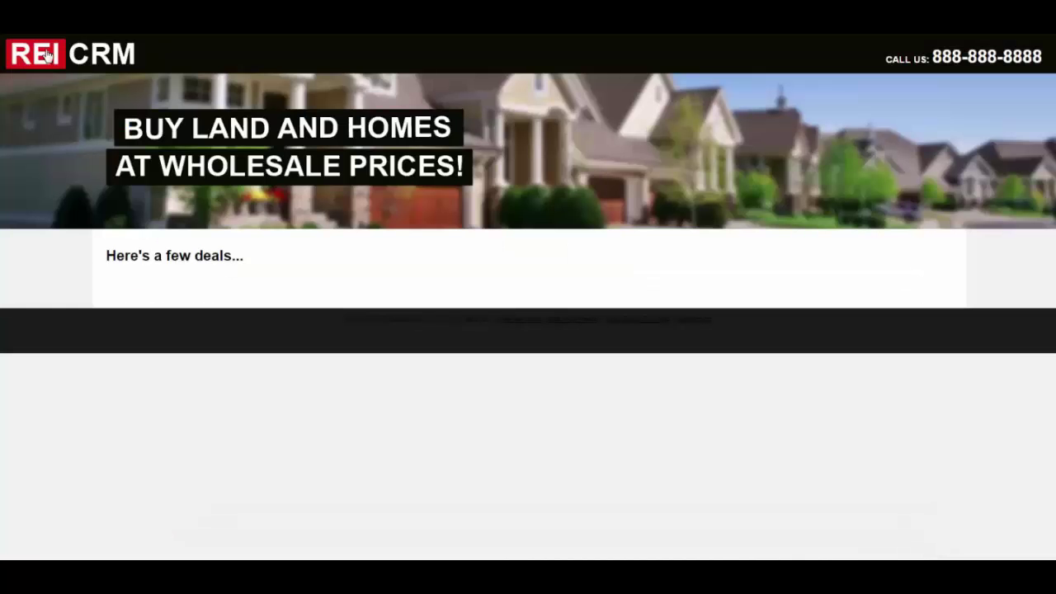
Refresh the public REI CRM website and review the property's details in its deals section, including county and pricing
key("F5")
left_click(552, 126)
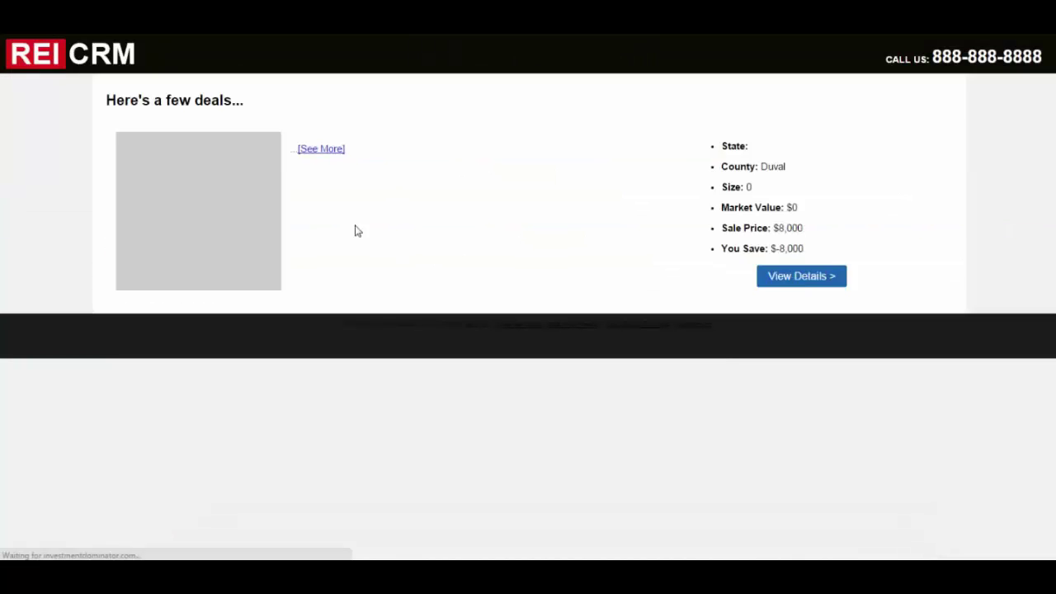
left_click_drag(123, 249, 789, 404)
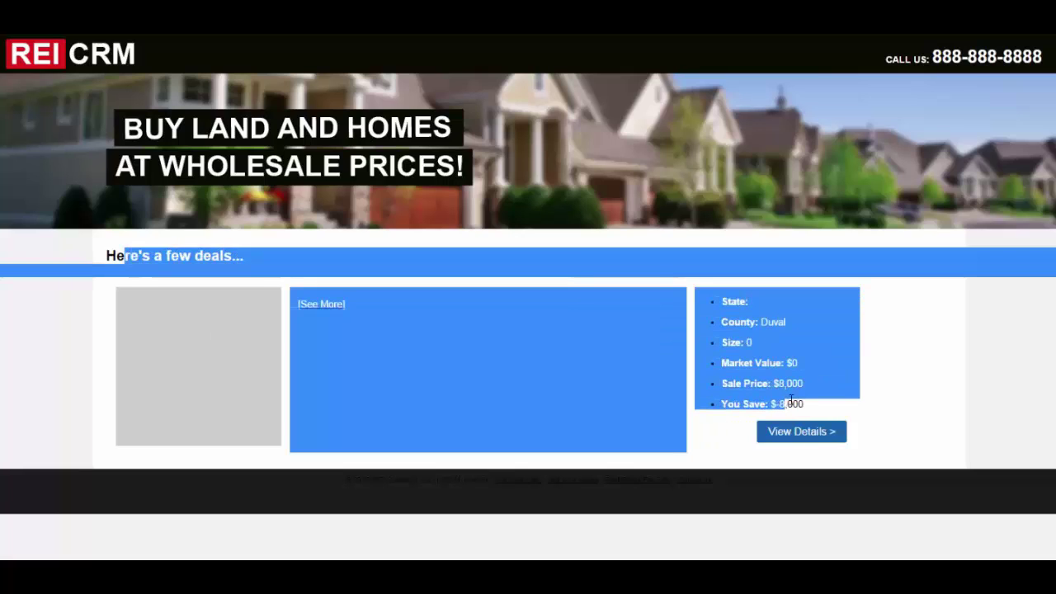
left_click(798, 396)
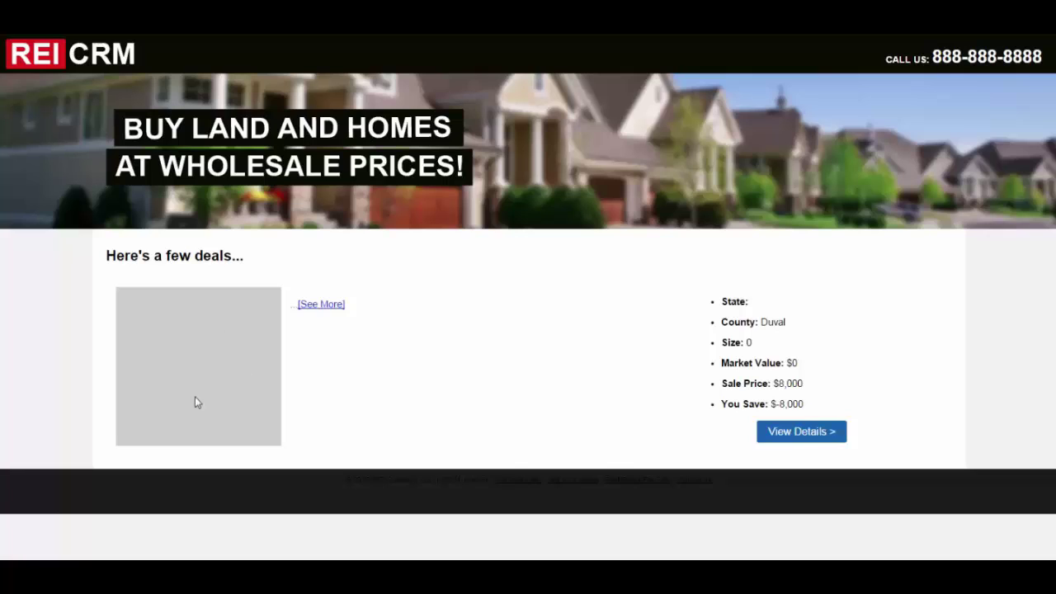
left_click_drag(732, 321, 783, 326)
left_click(731, 302)
left_click(788, 368)
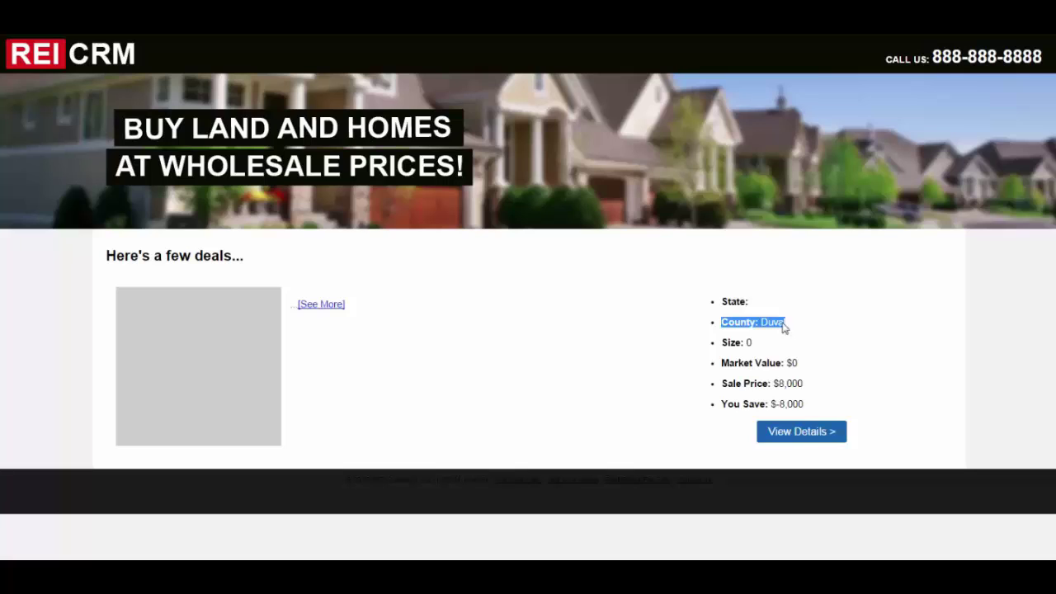
left_click(825, 399)
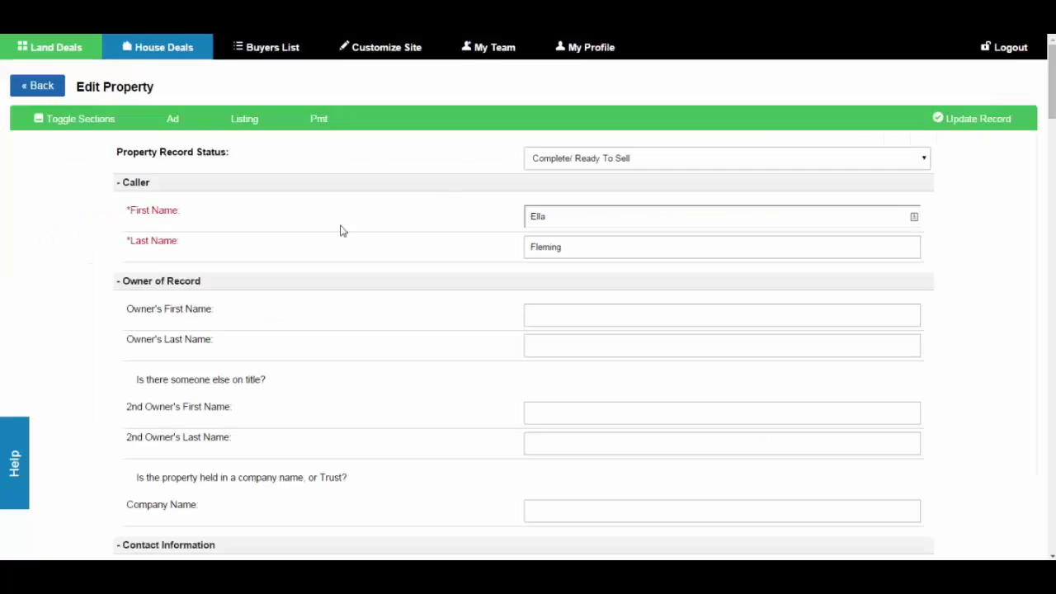
Return to the property record and display its generated property ad
left_click(173, 122)
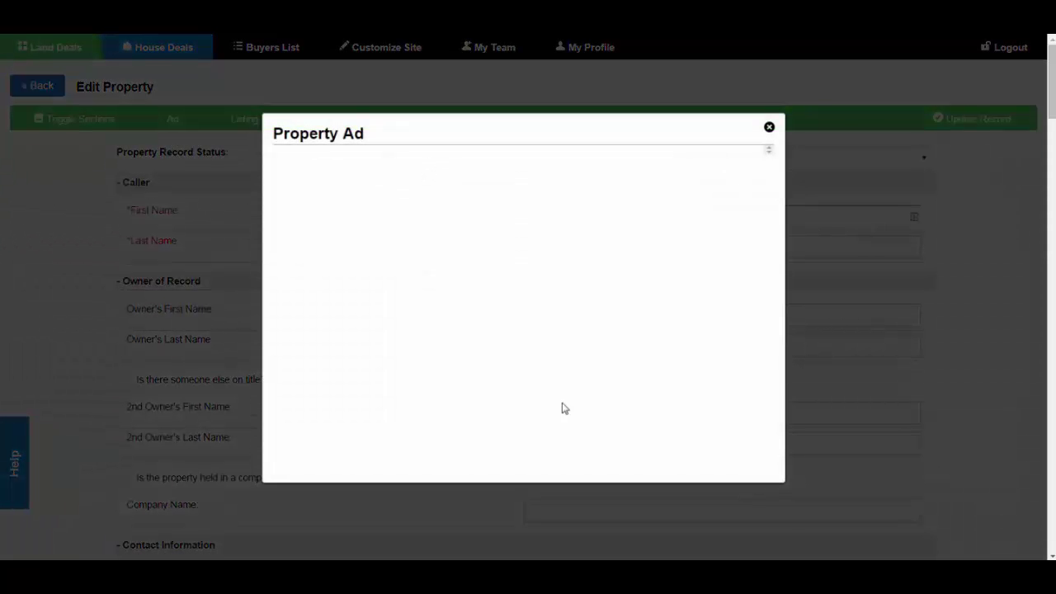
Examine the generated property ad's details, including county, parcel number and annual taxes
scroll(476, 283, "down", 2)
scroll(428, 239, "up", 1)
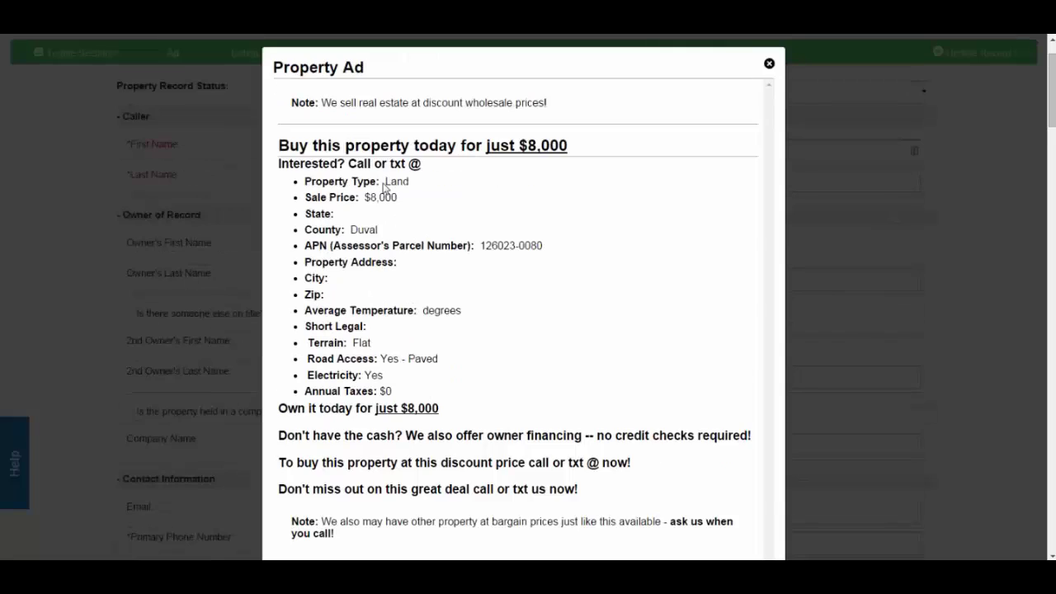
left_click_drag(290, 97, 366, 171)
left_click(517, 408)
scroll(518, 411, "down", 1)
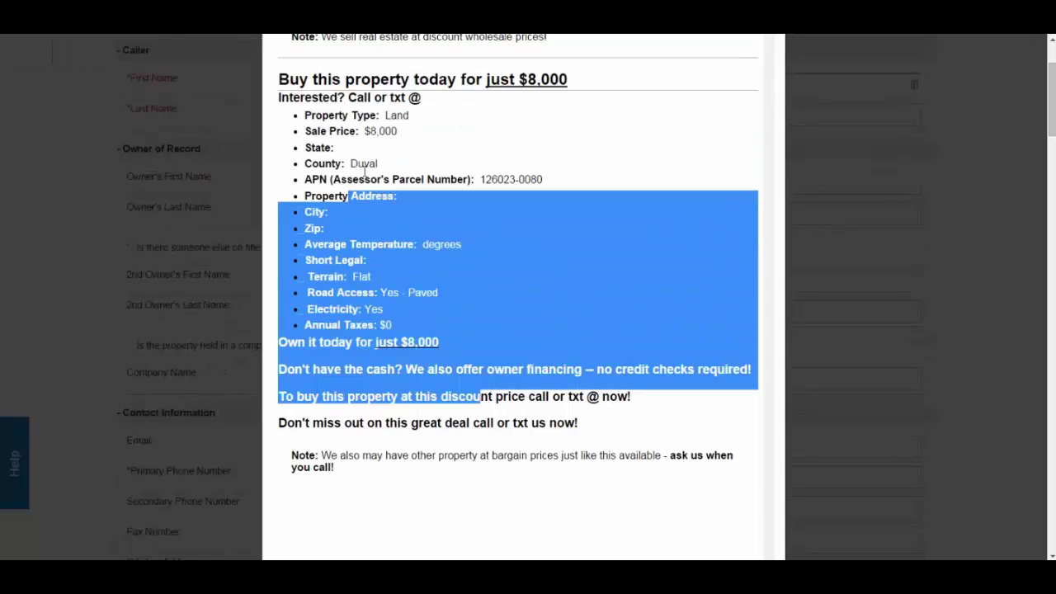
left_click(363, 152)
left_click_drag(574, 179, 308, 179)
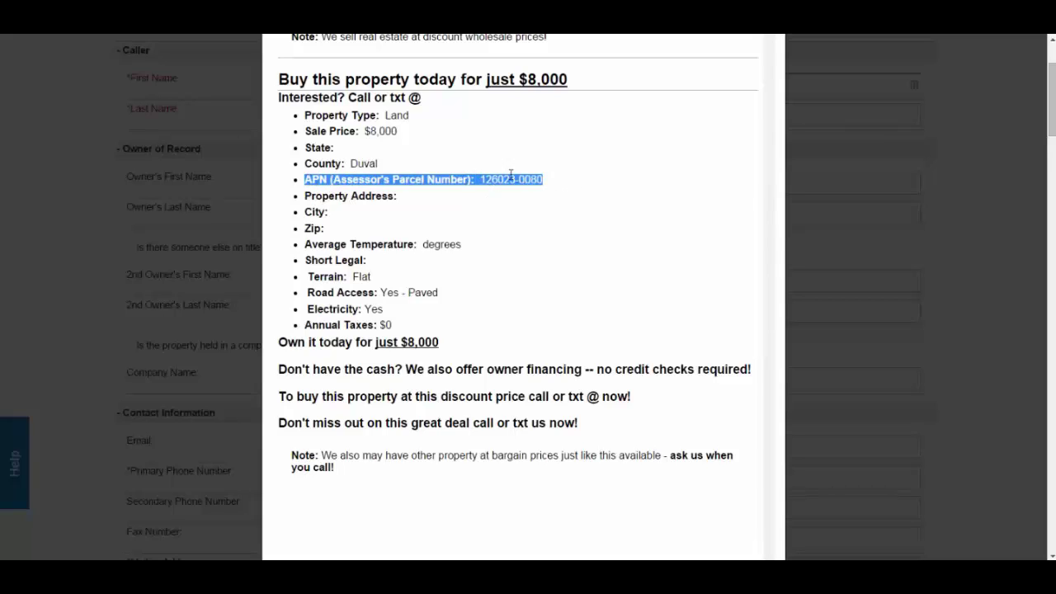
left_click_drag(479, 179, 548, 174)
left_click(388, 322)
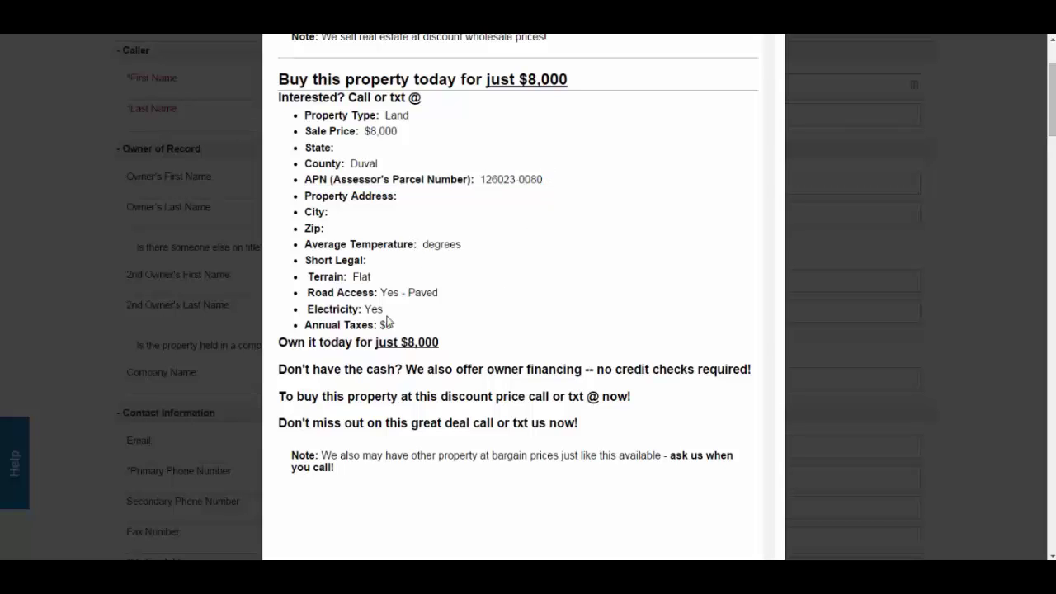
Review the ad's headline price, sale price, property type and state lines, and close the ad
scroll(393, 195, "up", 1)
left_click_drag(363, 196, 393, 197)
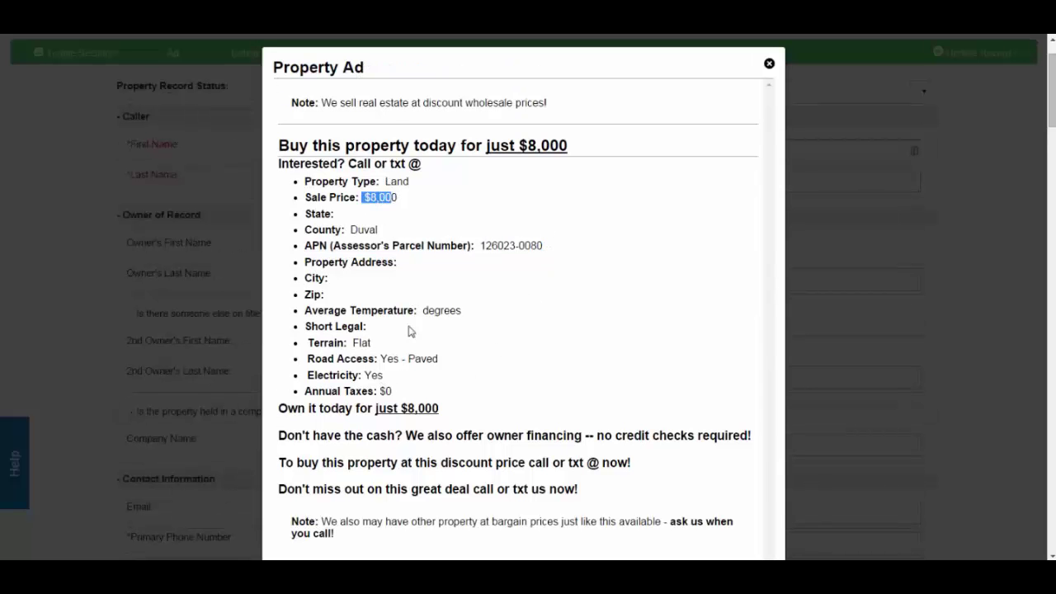
scroll(573, 437, "down", 1)
scroll(511, 447, "up", 2)
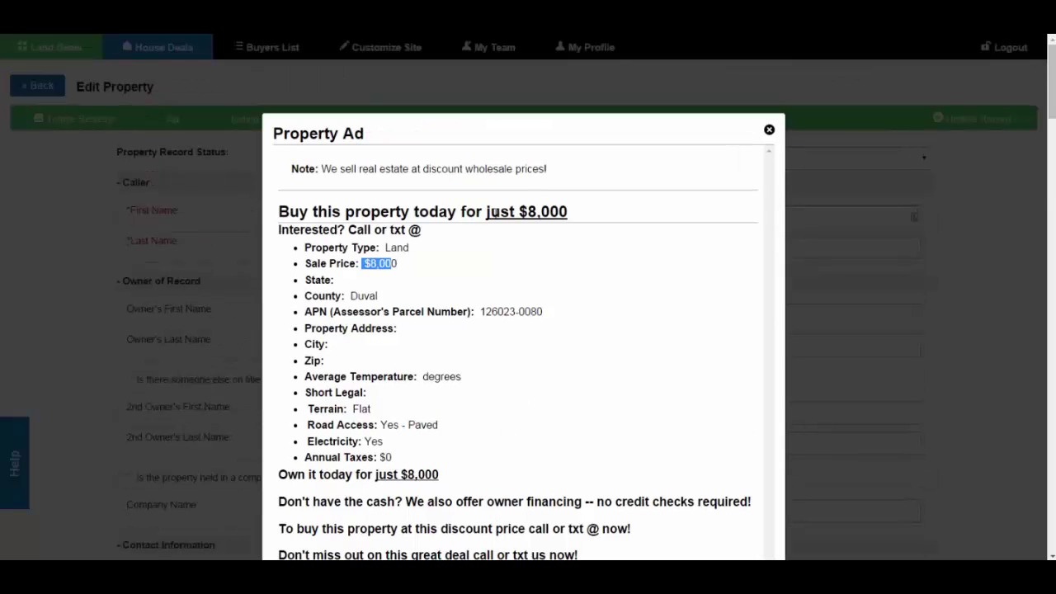
scroll(356, 334, "down", 1)
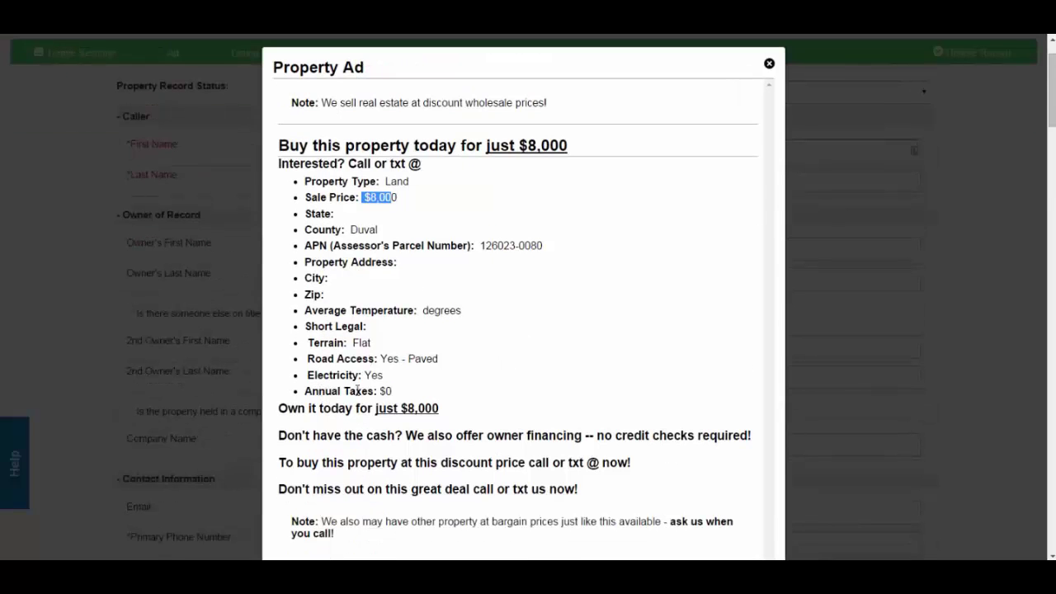
left_click_drag(404, 202, 351, 199)
left_click_drag(422, 185, 329, 182)
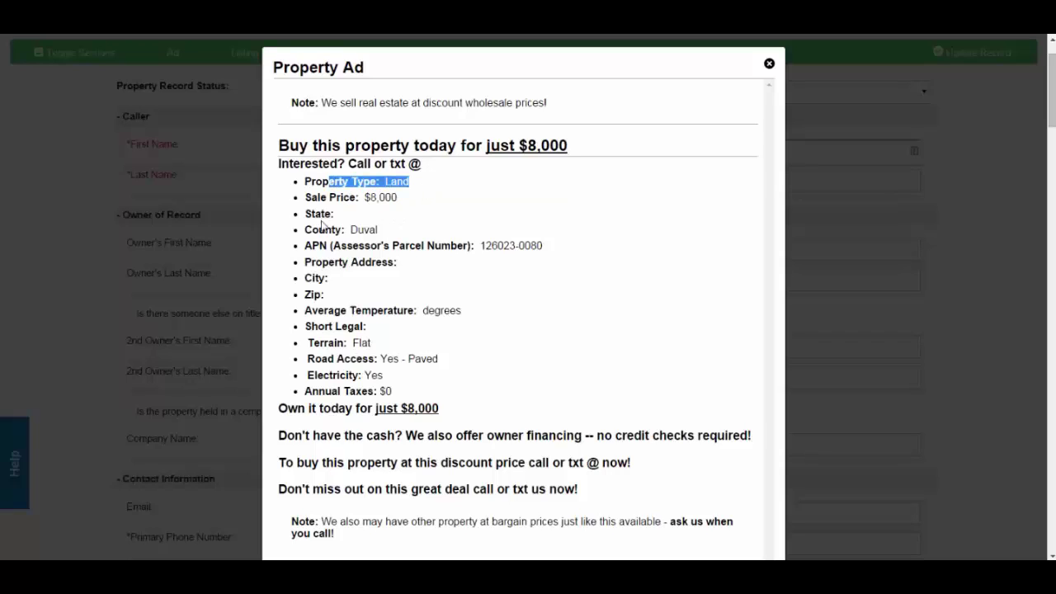
left_click_drag(323, 227, 321, 214)
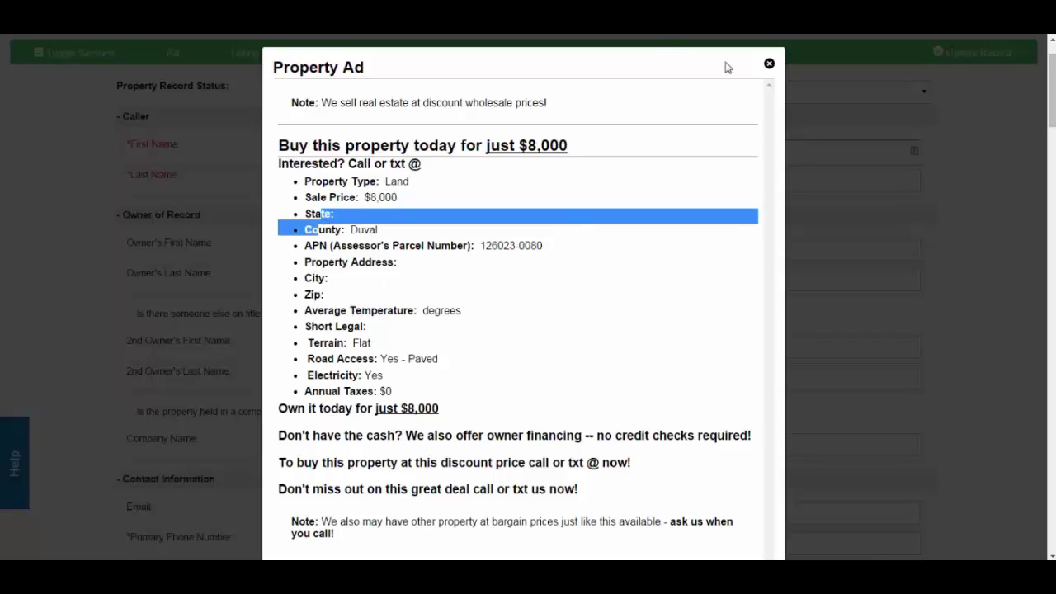
left_click(768, 64)
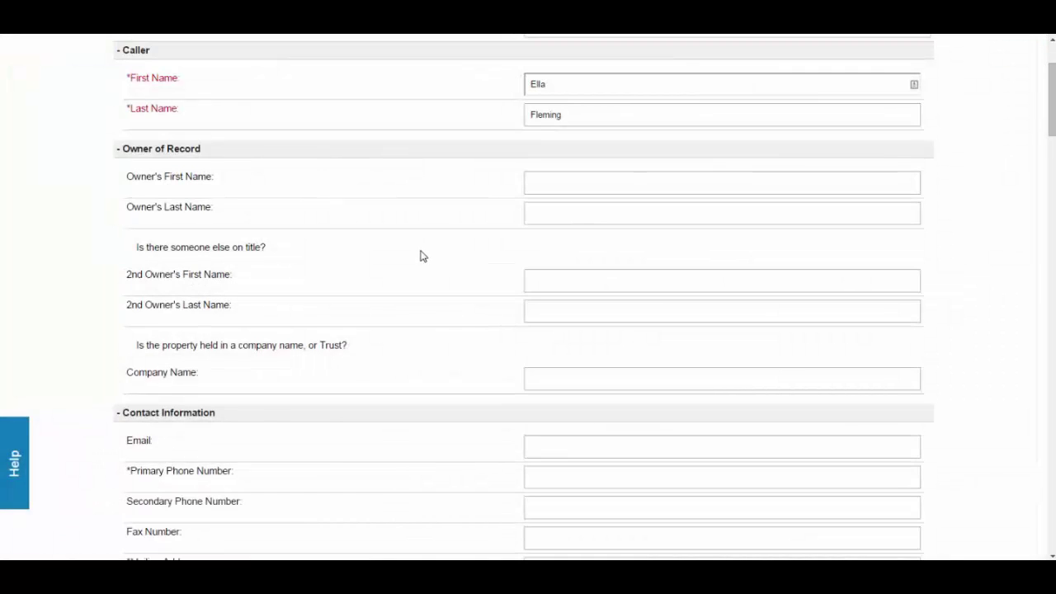
Collapse all sections of the property record and expand only Property Information
scroll(420, 256, "up", 2)
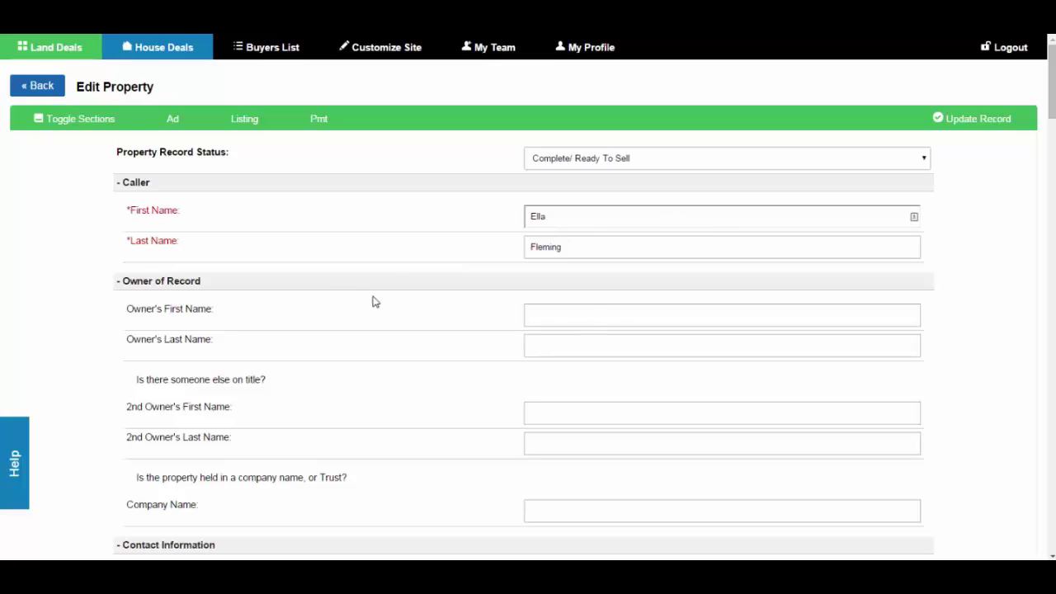
scroll(176, 306, "down", 3)
scroll(149, 264, "up", 3)
left_click(70, 120)
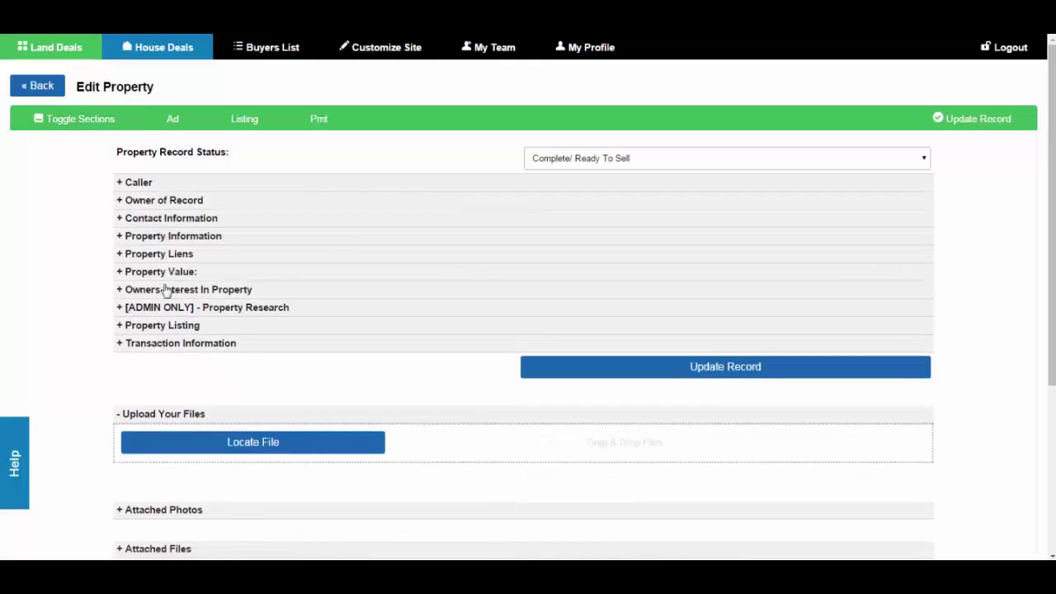
left_click(146, 239)
scroll(466, 329, "down", 1)
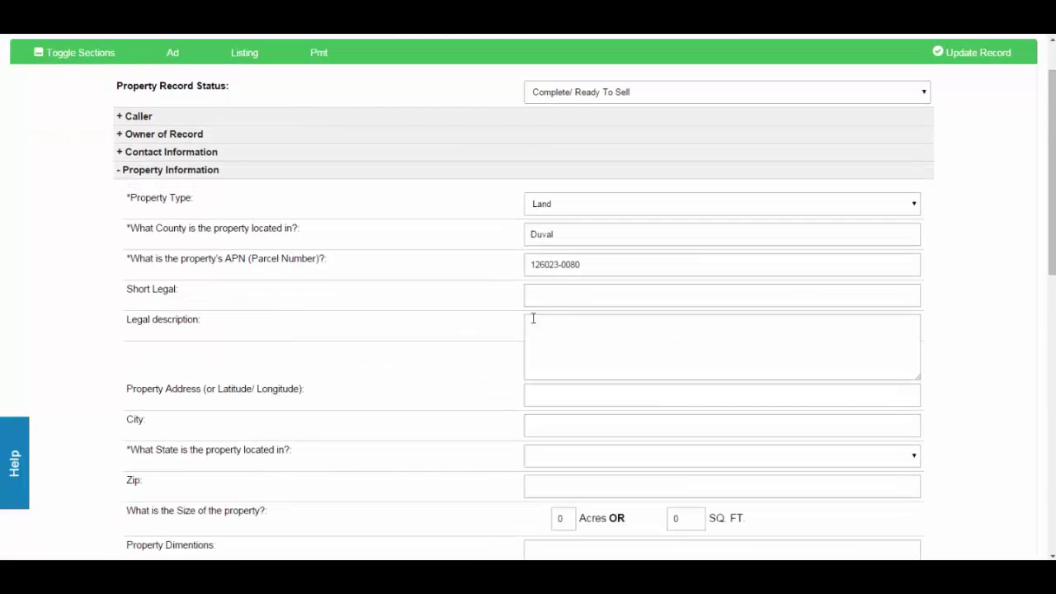
scroll(520, 318, "down", 1)
scroll(580, 448, "down", 1)
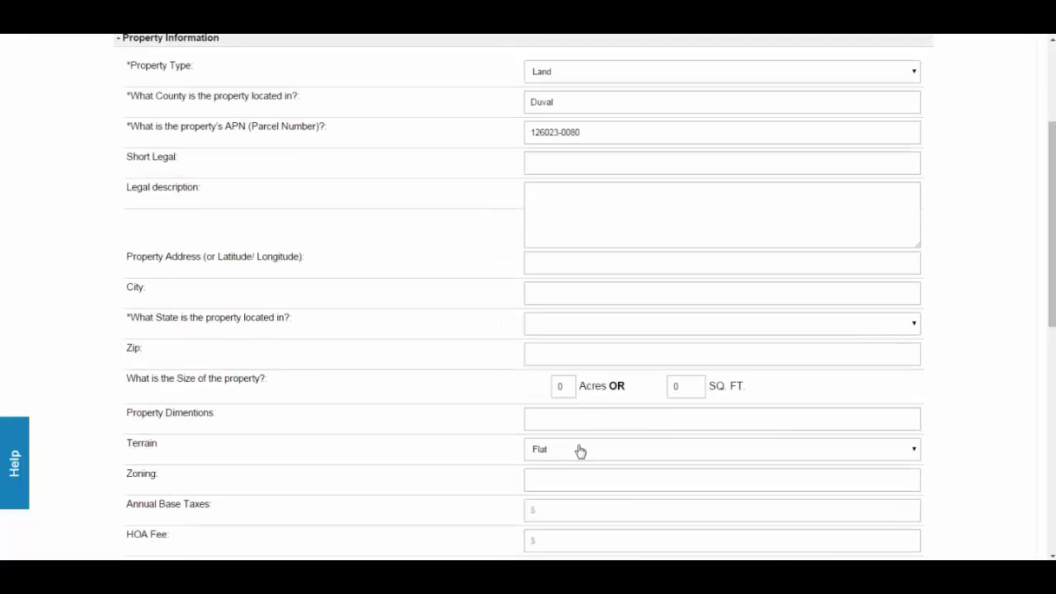
Set the property's size to 5 acres and its city to Rimrock
left_click(560, 382)
left_click(553, 304)
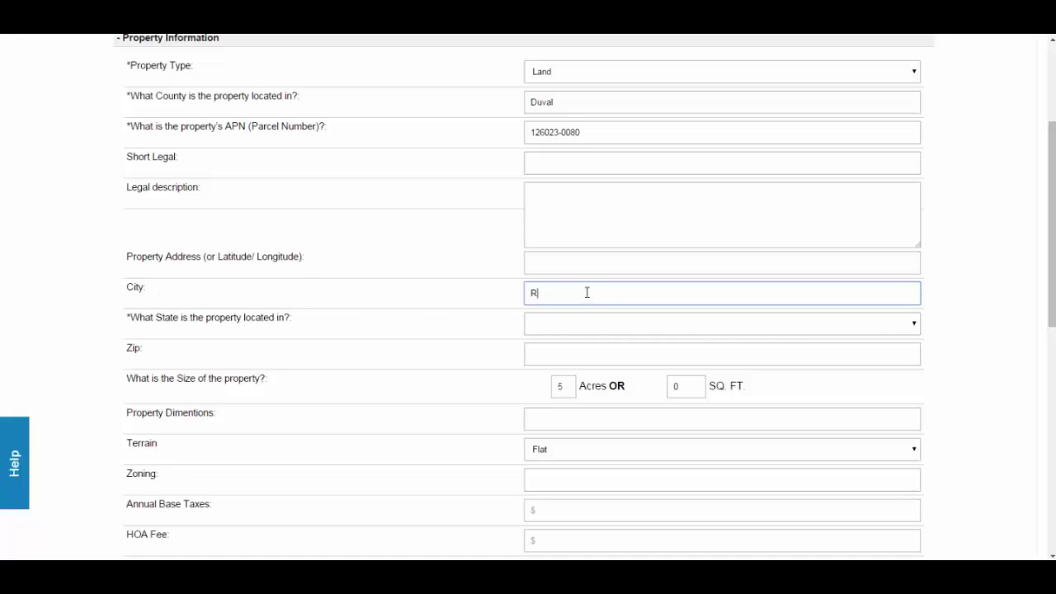
type("Rimrock")
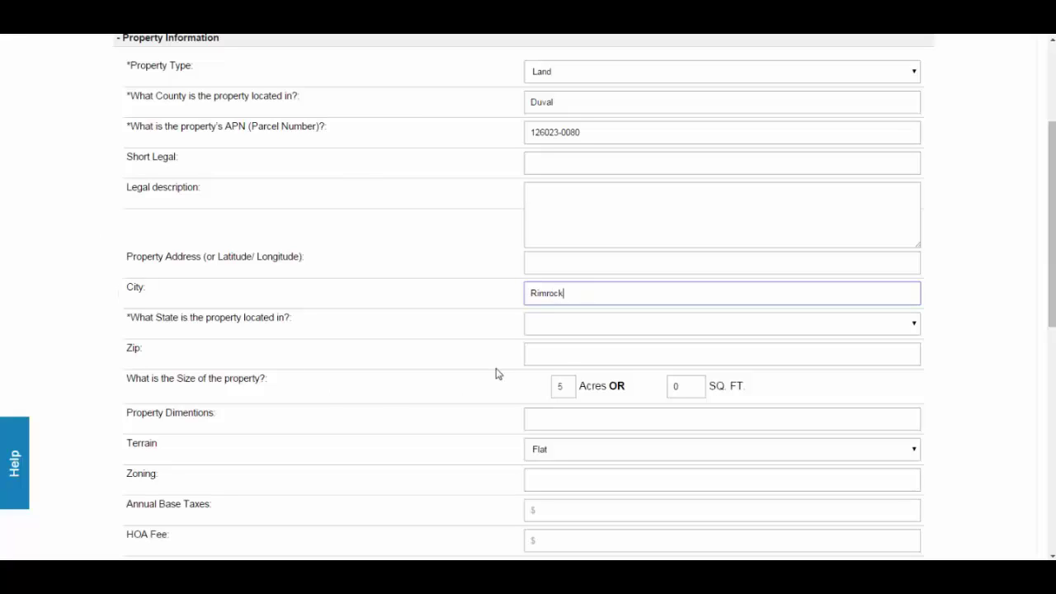
Set the property's state to Arizona and its zip code to 86335
left_click(566, 360)
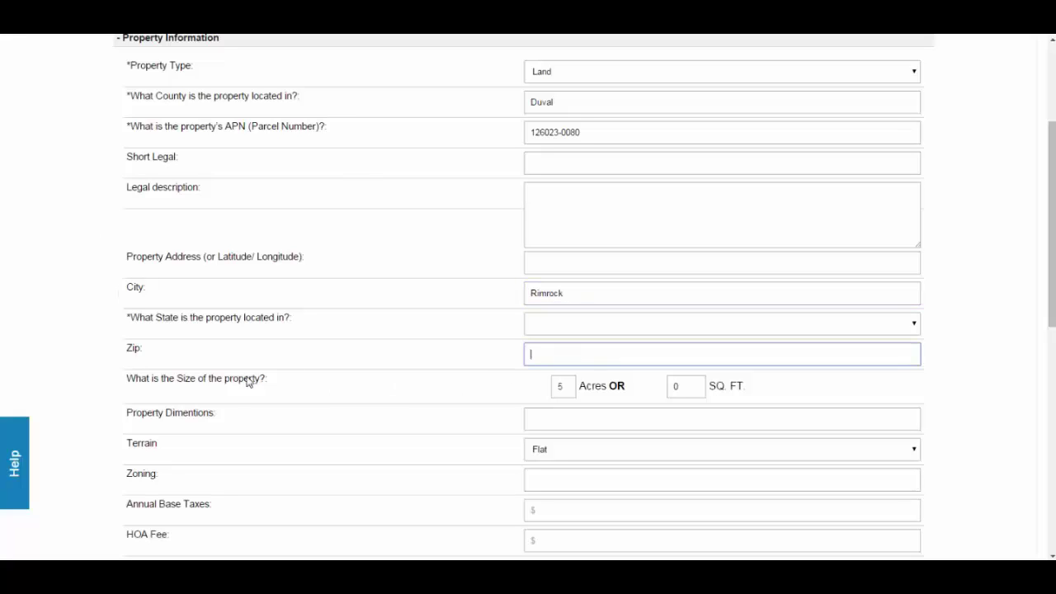
left_click(533, 334)
left_click(552, 330)
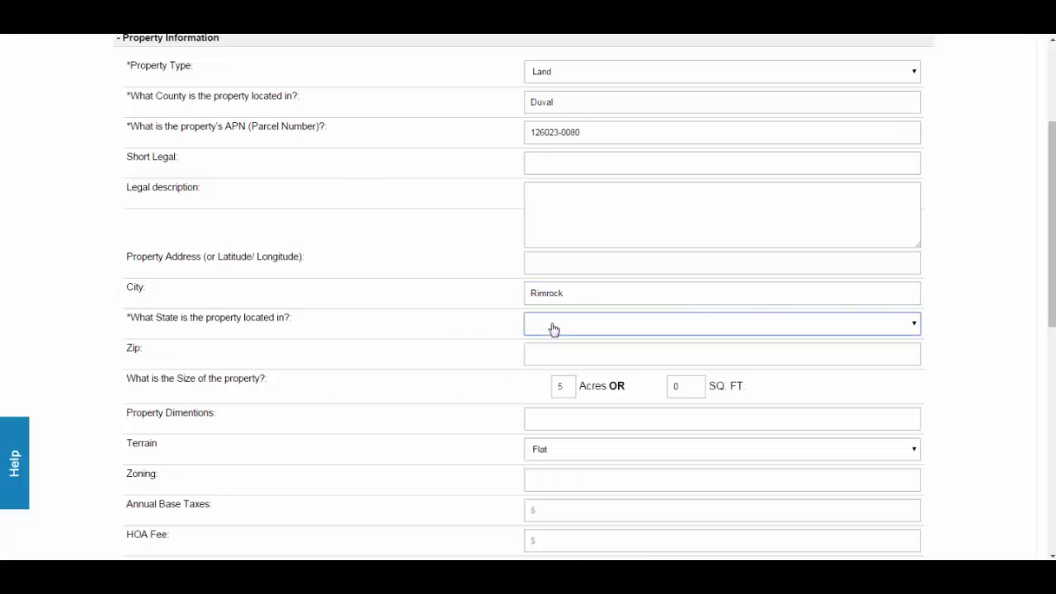
left_click(552, 330)
left_click(555, 372)
left_click(548, 357)
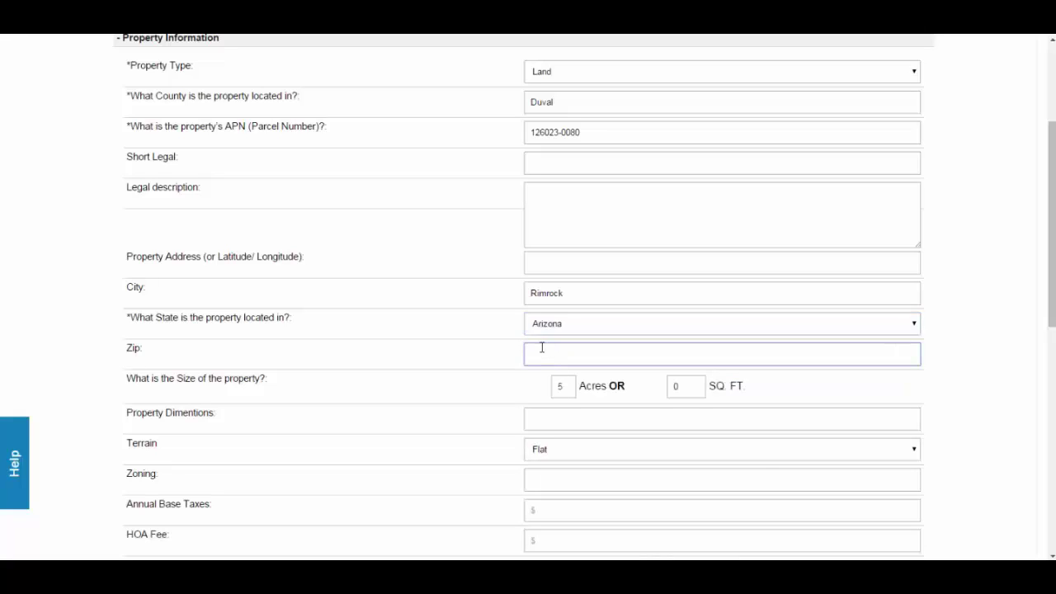
type("8")
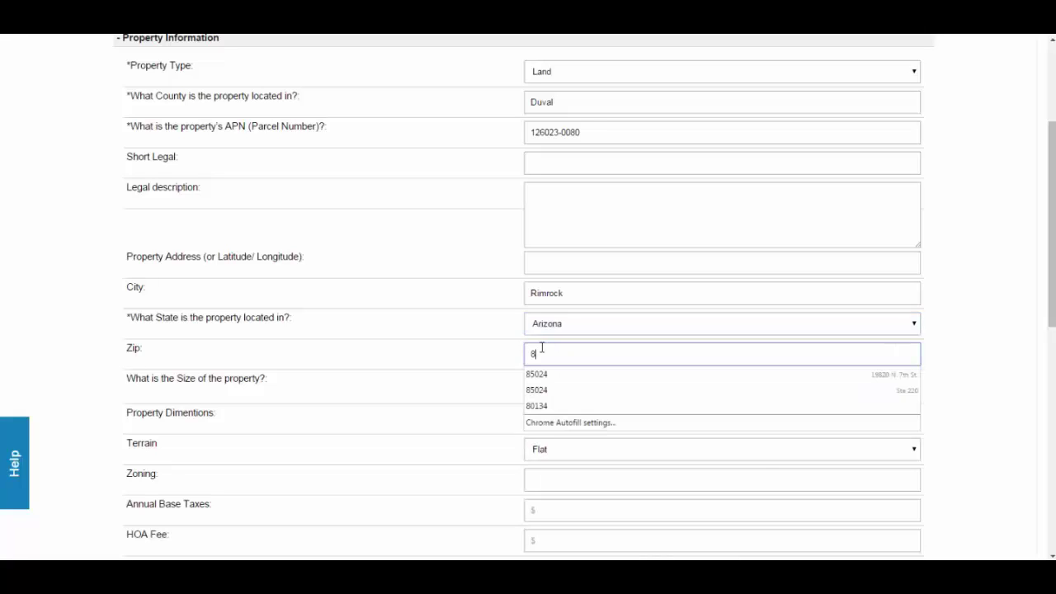
type("6335")
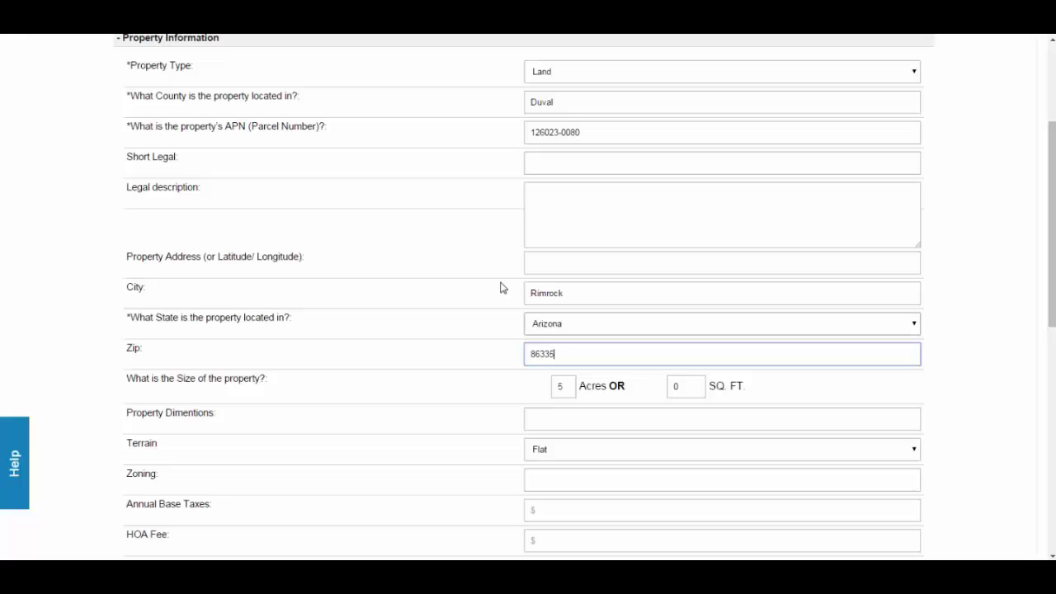
left_click(554, 262)
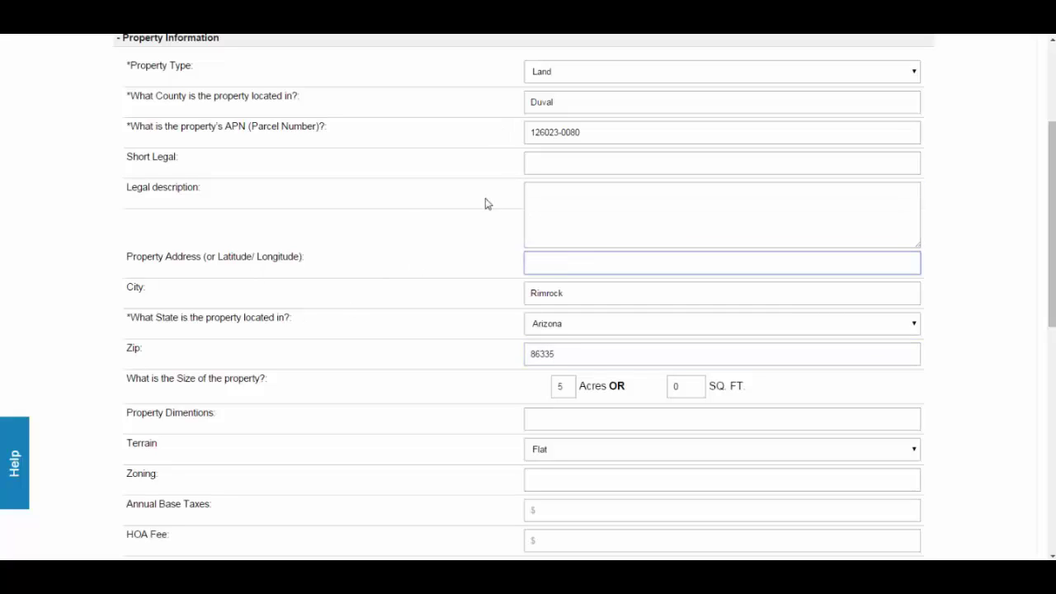
left_click(401, 207)
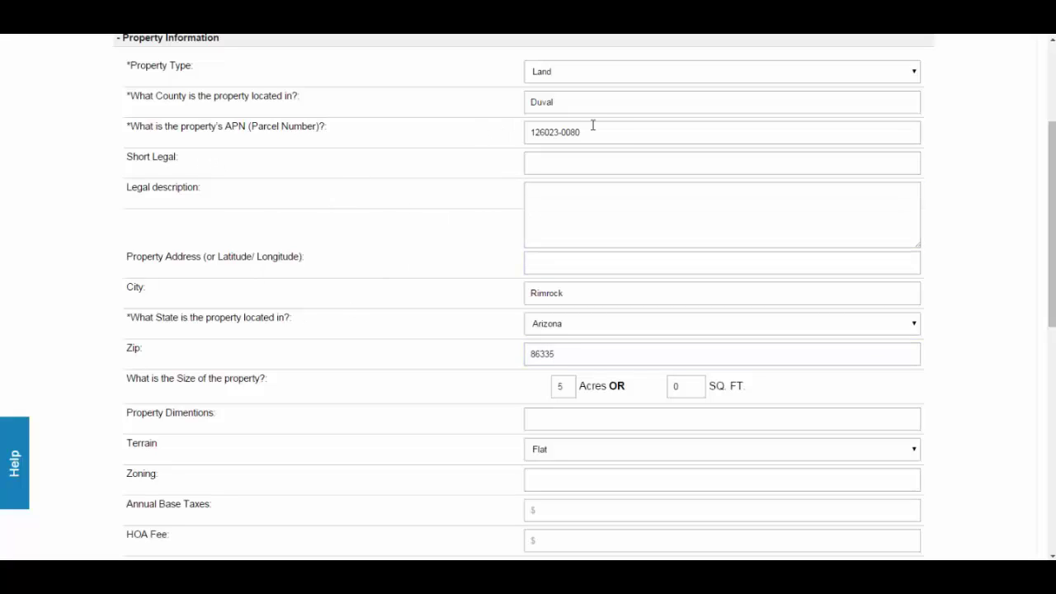
Change the property's terrain to In Valley
scroll(510, 187, "down", 1)
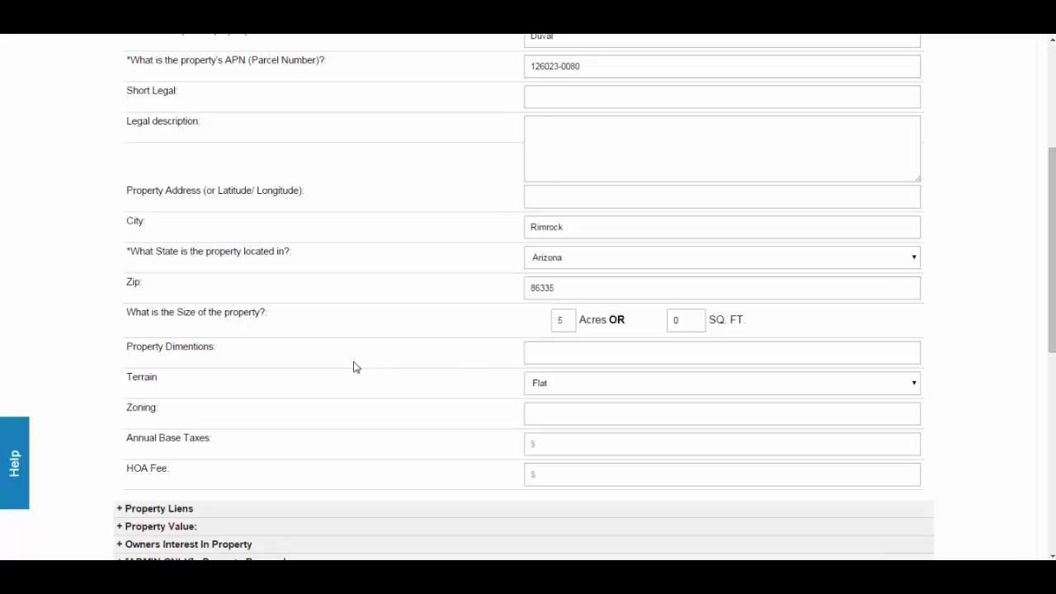
scroll(347, 381, "down", 1)
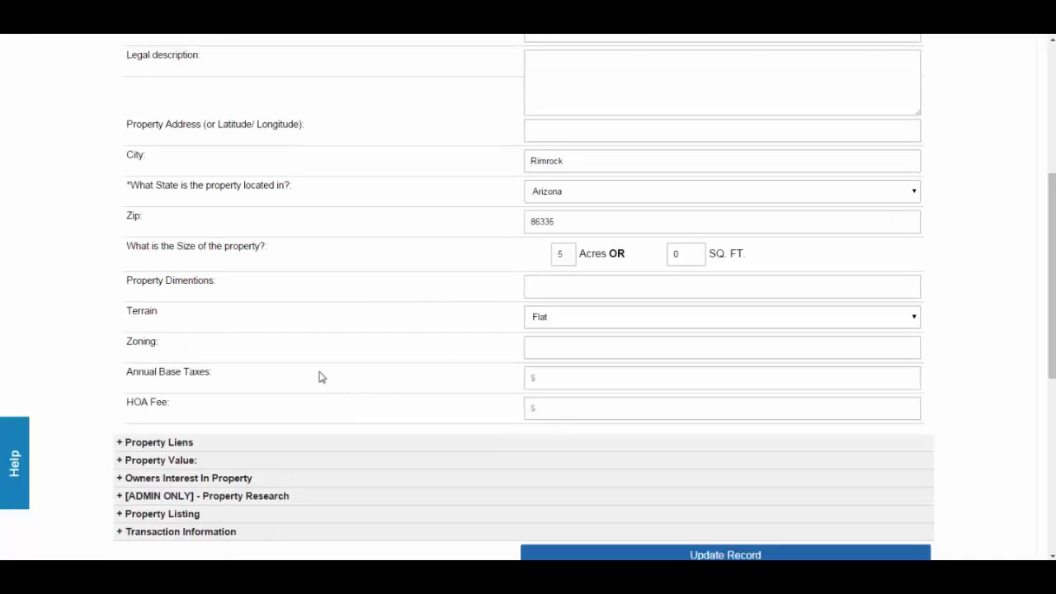
left_click(537, 320)
left_click(529, 355)
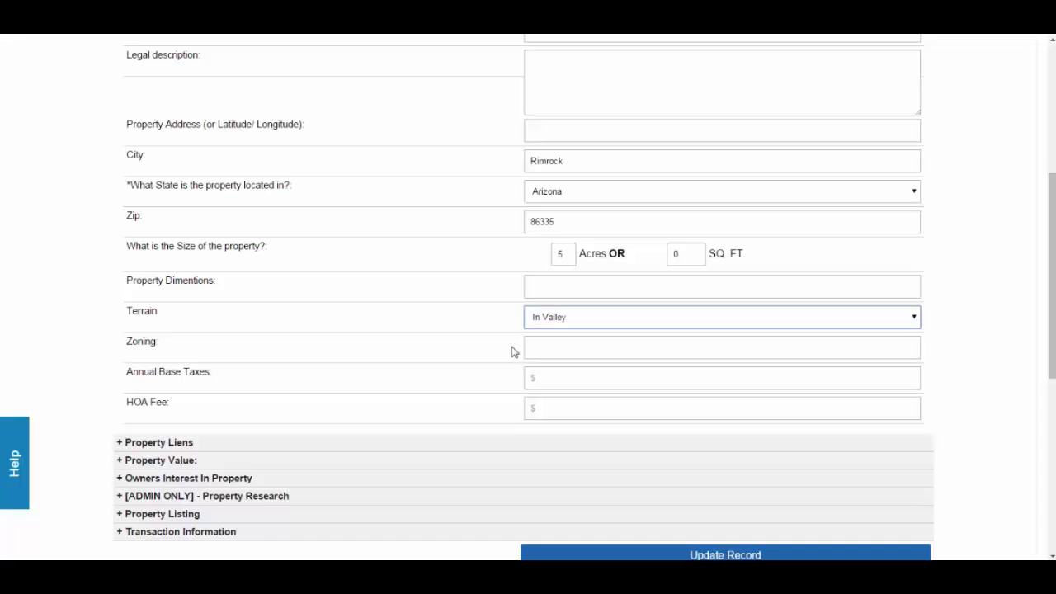
left_click(375, 316)
scroll(516, 361, "down", 1)
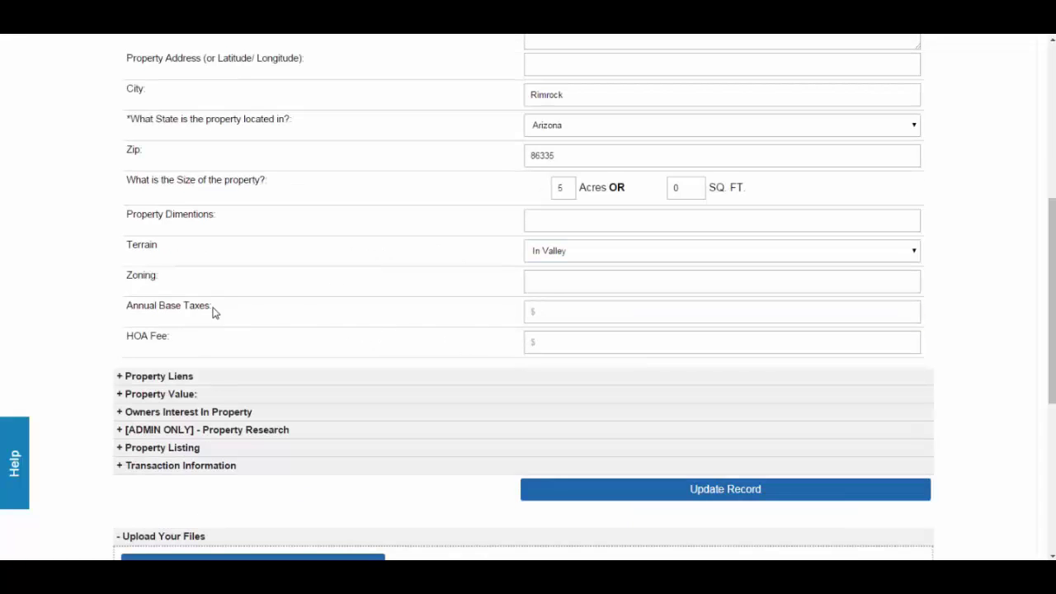
Set the annual base taxes and HOA fee to 150 each, and enter Single Family Home as the zoning
left_click(572, 312)
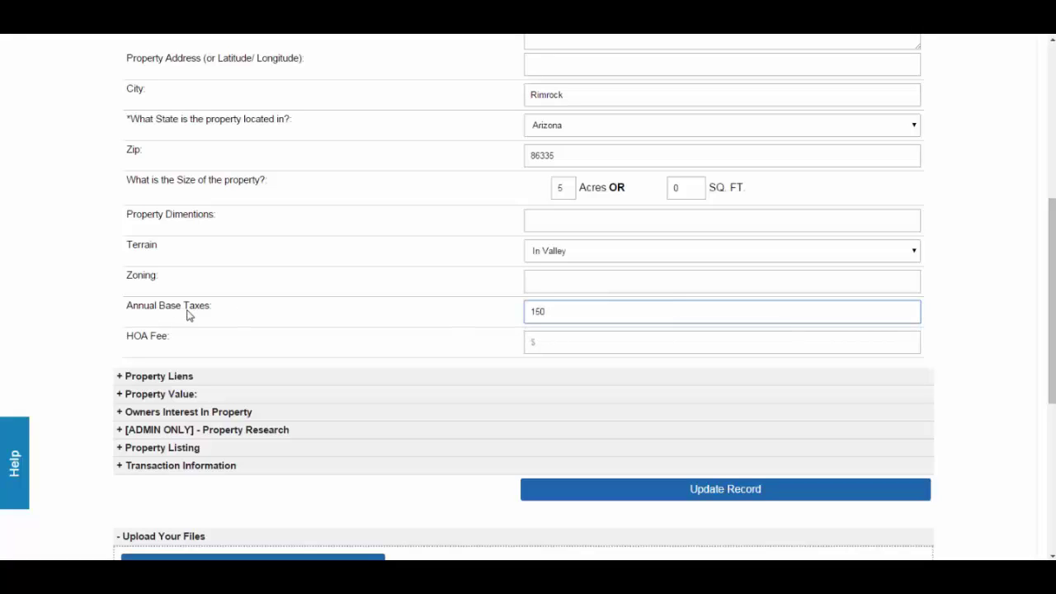
left_click(224, 344)
left_click(566, 344)
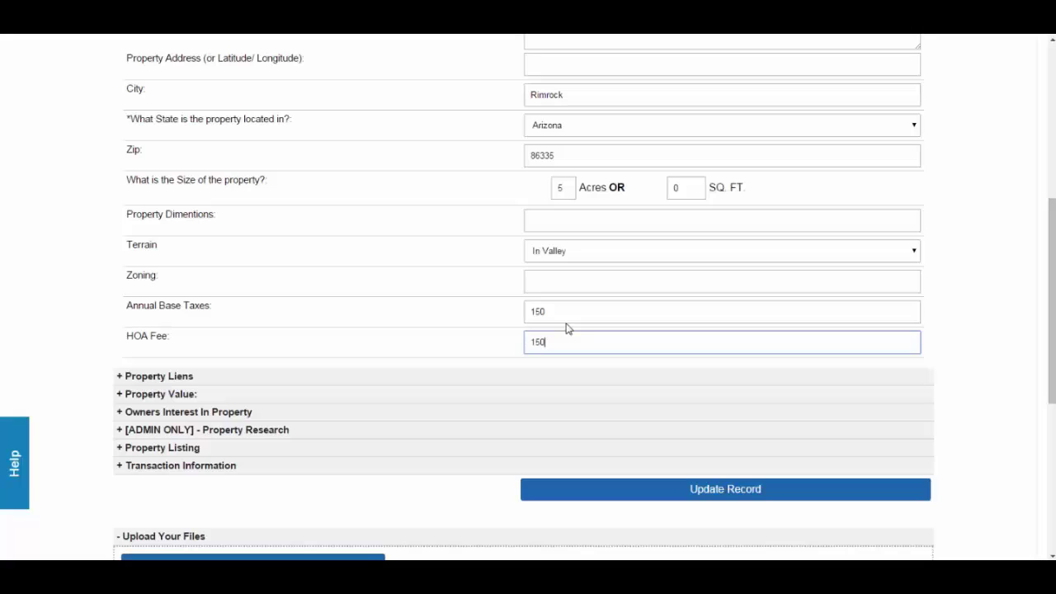
left_click(373, 299)
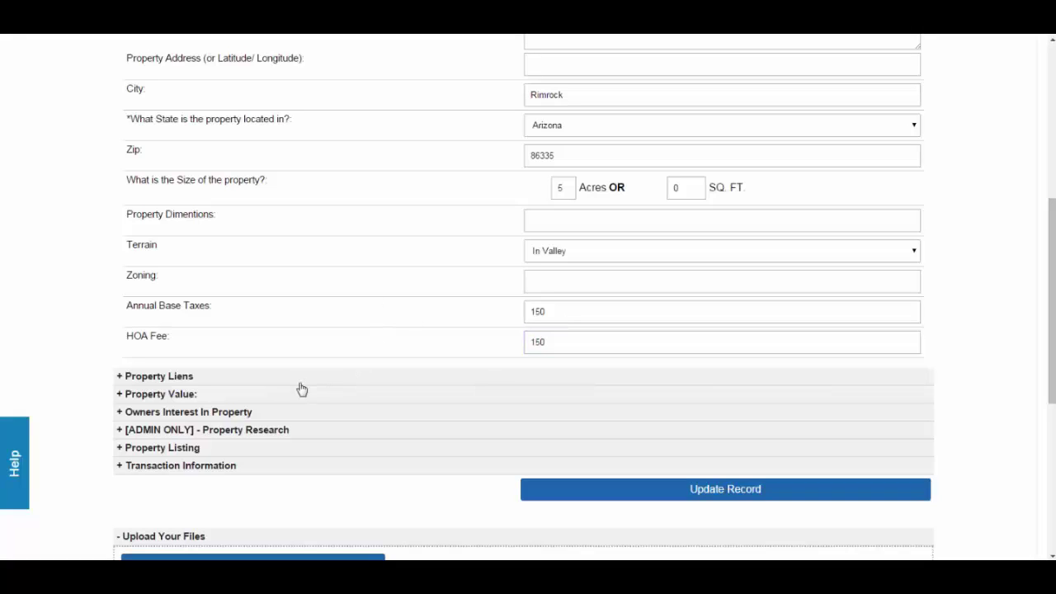
left_click(549, 282)
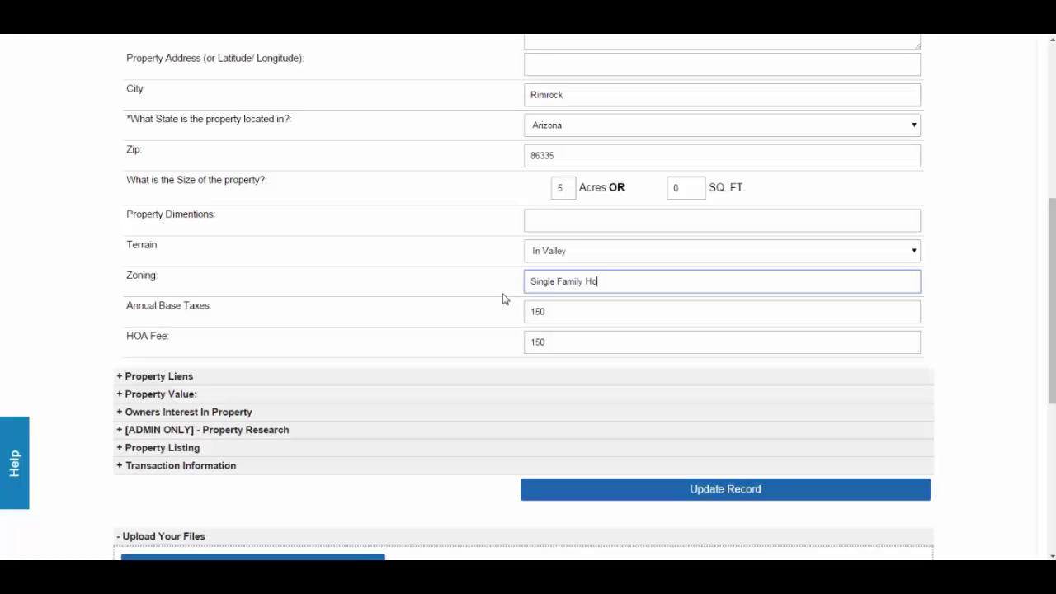
Expand the Property Value section and set the market value from comps to 10000
left_click(165, 394)
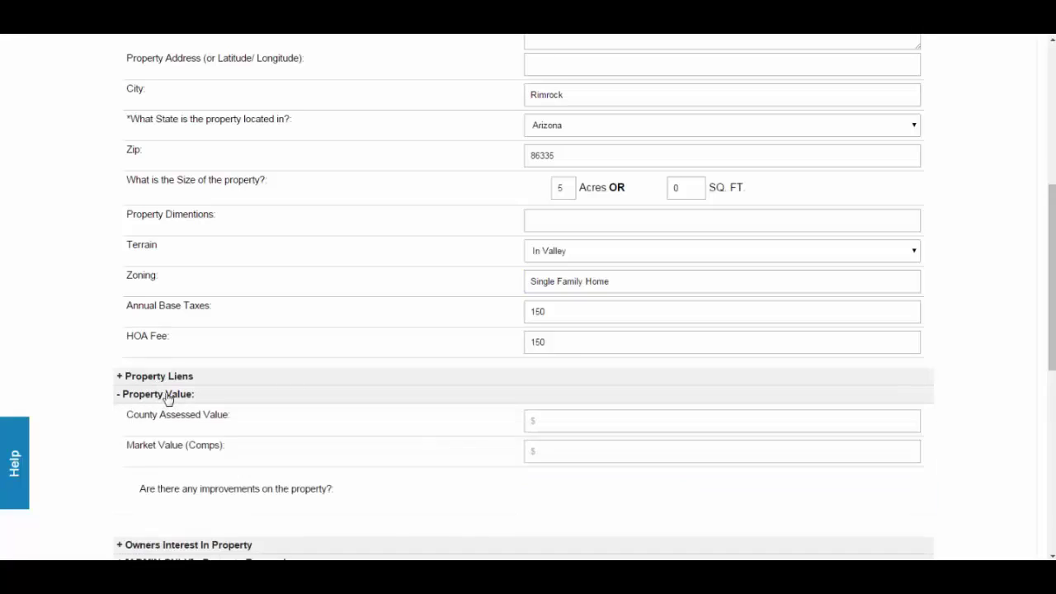
scroll(202, 397, "down", 1)
left_click(559, 392)
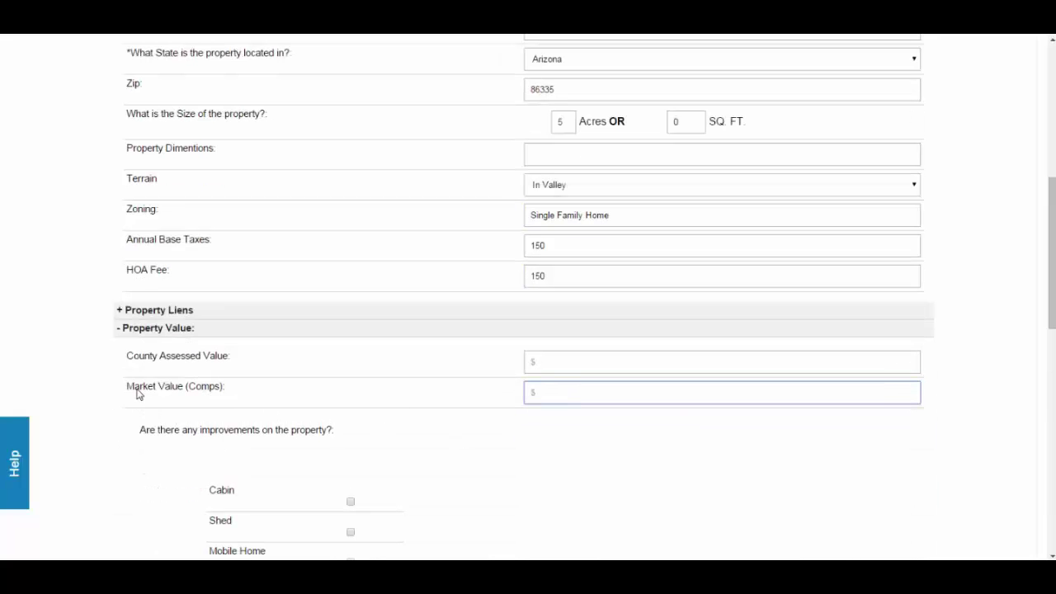
left_click_drag(137, 394, 241, 391)
left_click(557, 402)
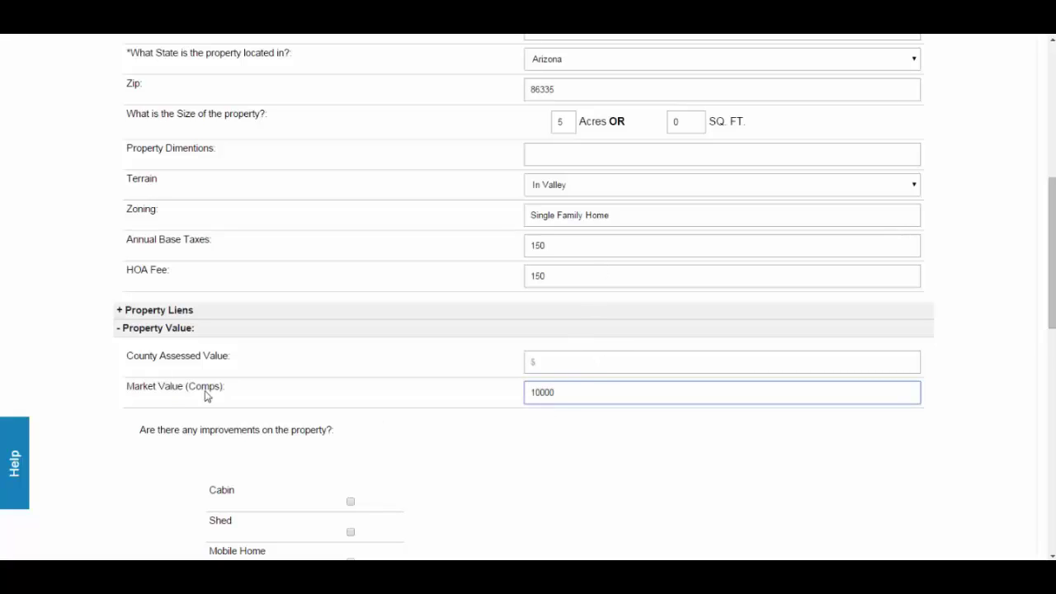
Set the property's county assessed value to 9500
left_click(165, 367)
left_click(579, 361)
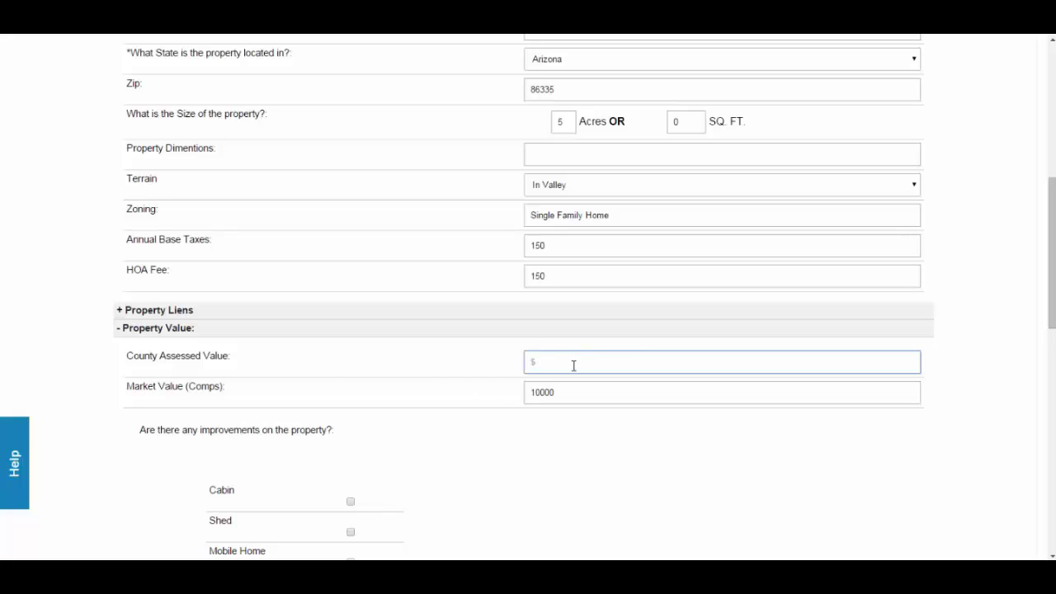
type("9500")
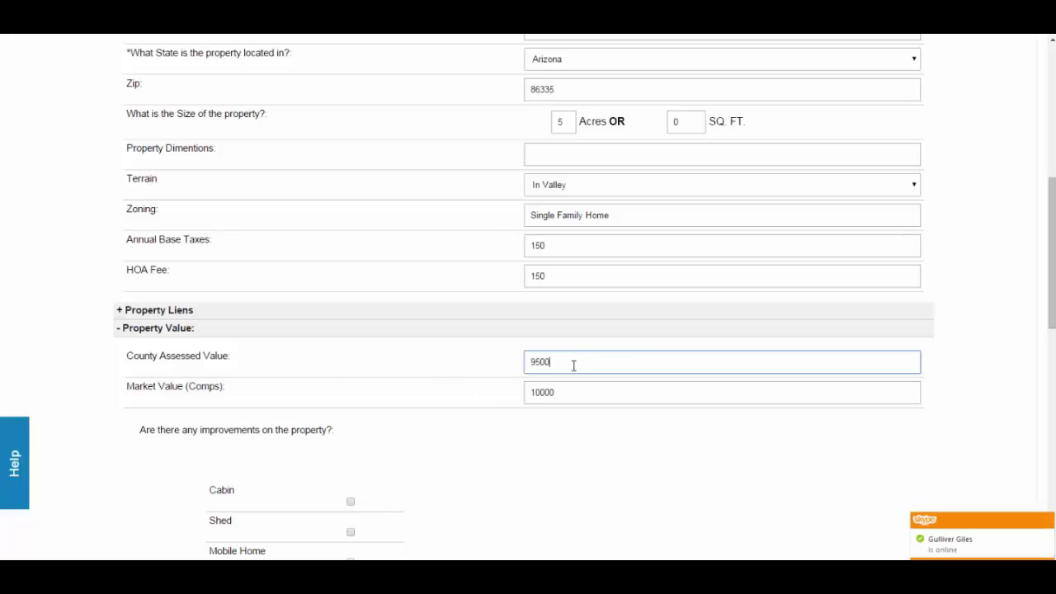
scroll(581, 364, "down", 2)
left_click(486, 279)
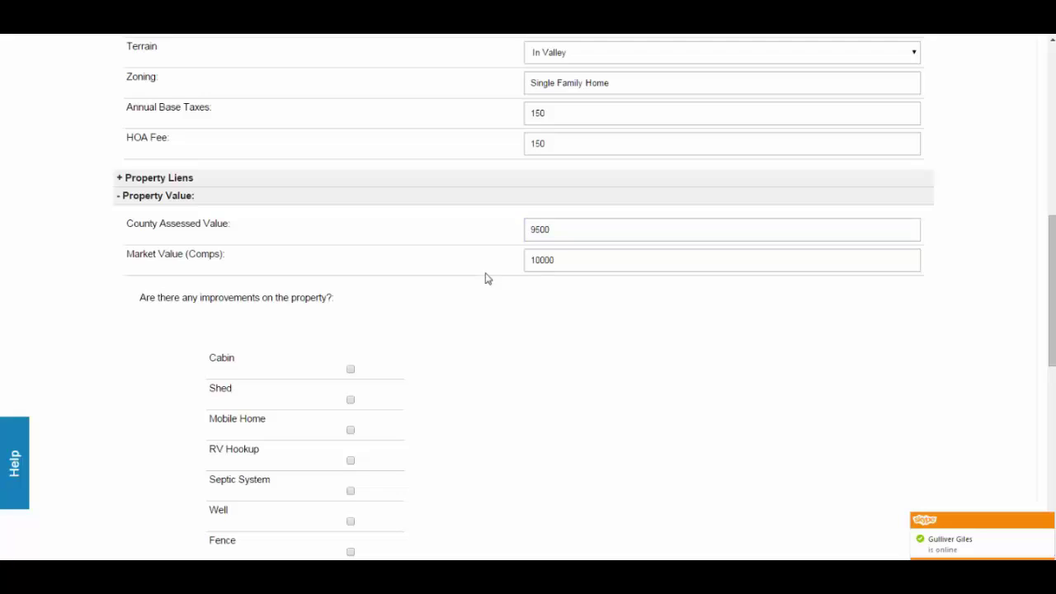
Mark Cabin and Fence as the improvements on the property
scroll(525, 264, "down", 1)
scroll(548, 285, "down", 2)
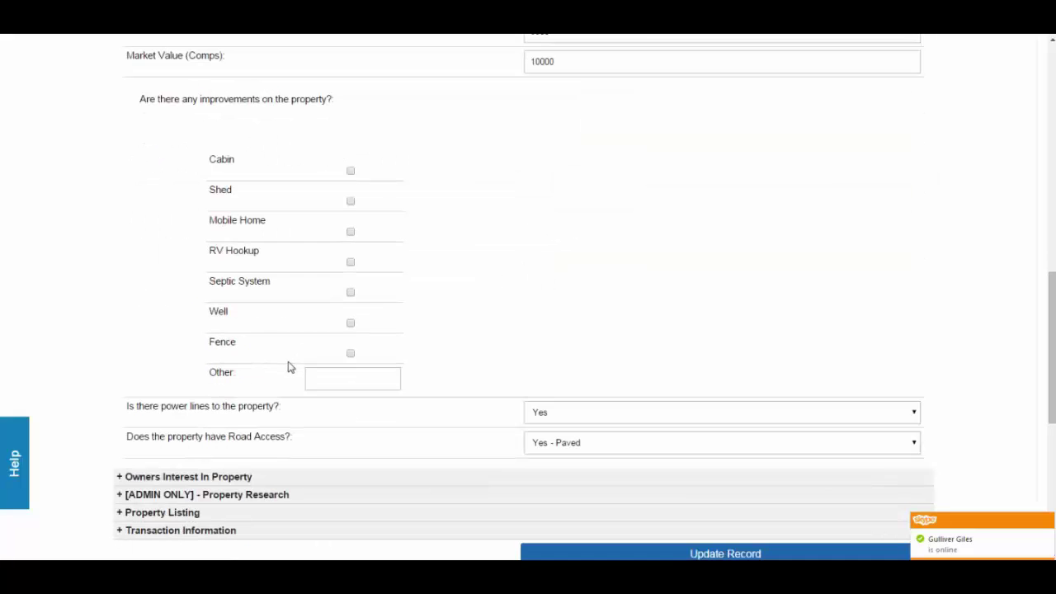
left_click(351, 170)
left_click(350, 201)
left_click(350, 201)
scroll(352, 232, "down", 2)
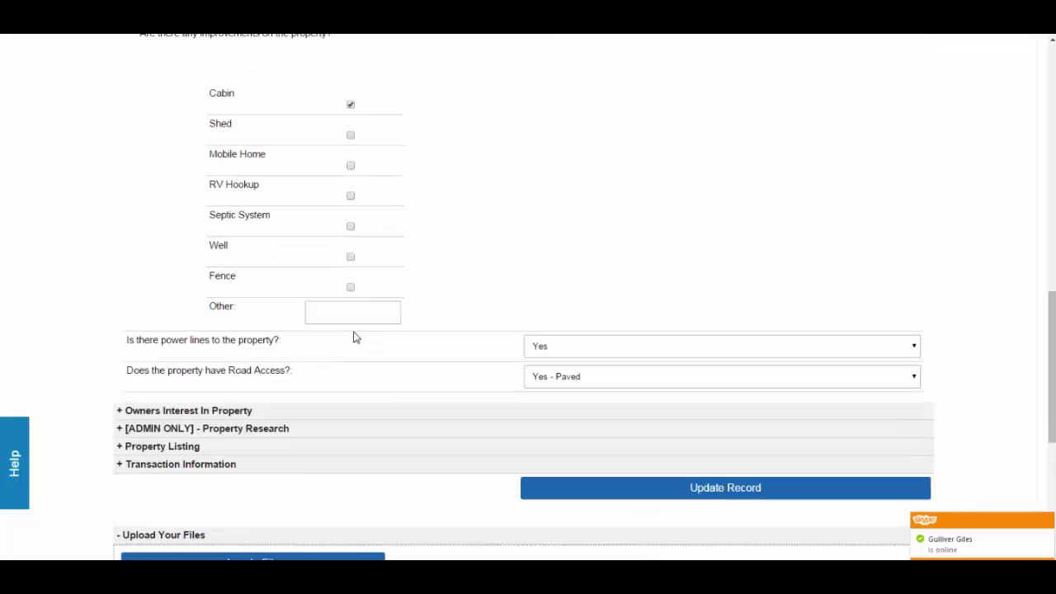
scroll(355, 236, "down", 2)
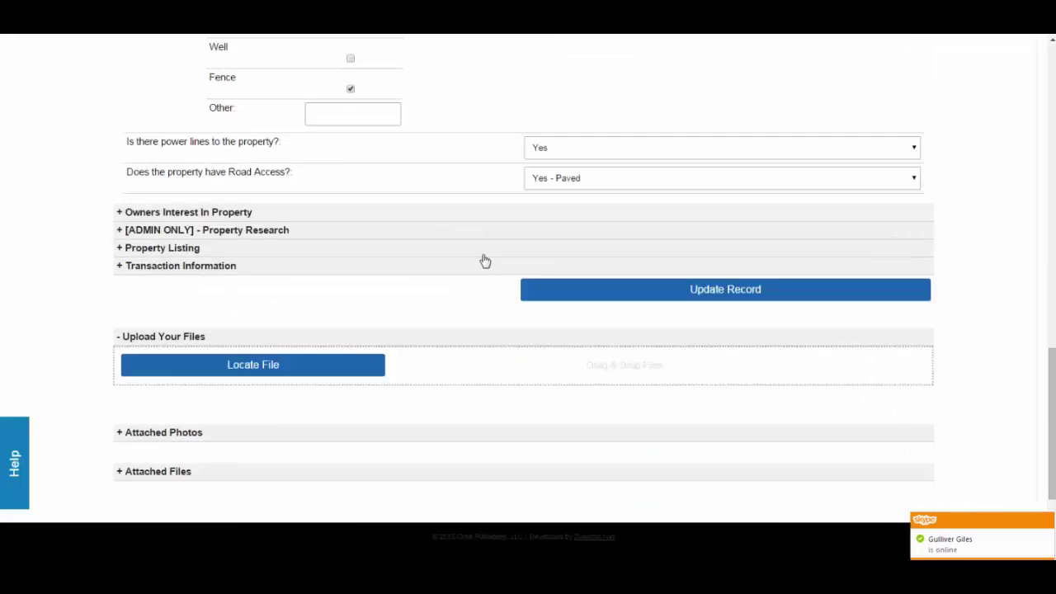
Set the property's road access to Yes - Unpaved and its power lines to Within 1 mile
left_click(596, 185)
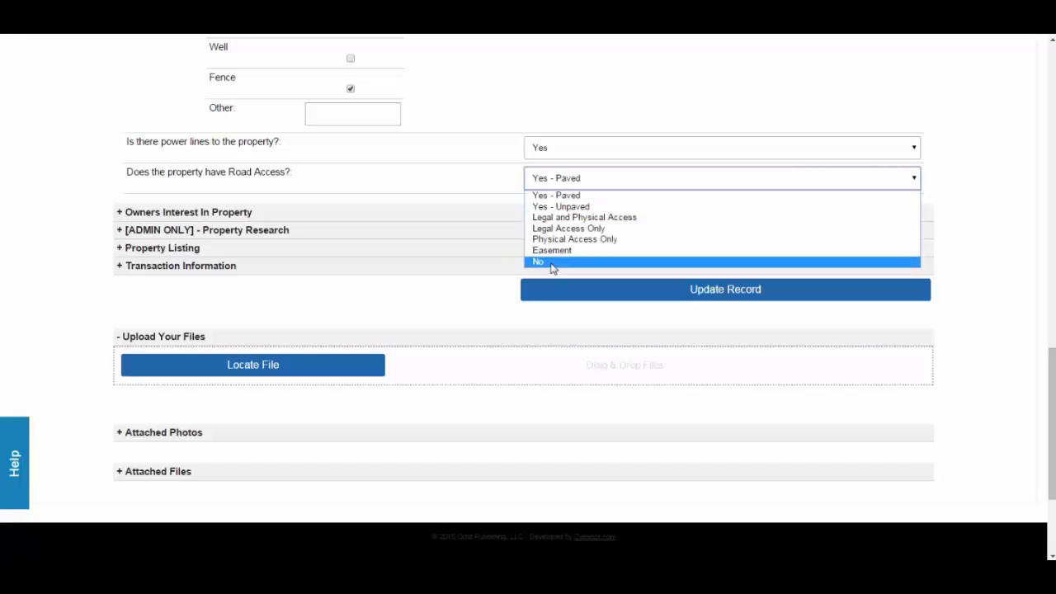
left_click(553, 206)
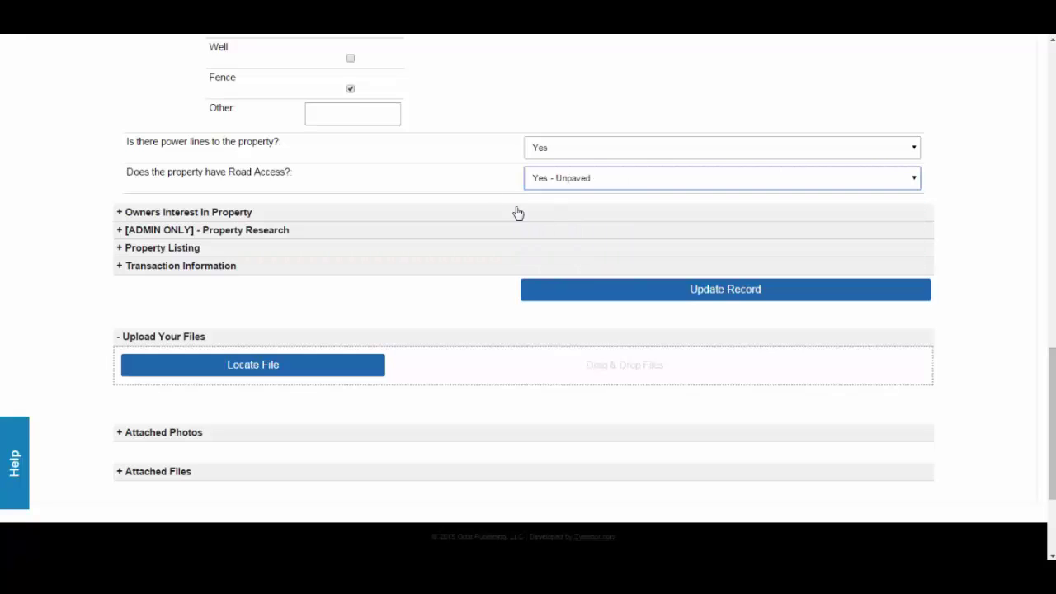
left_click(597, 153)
left_click(564, 189)
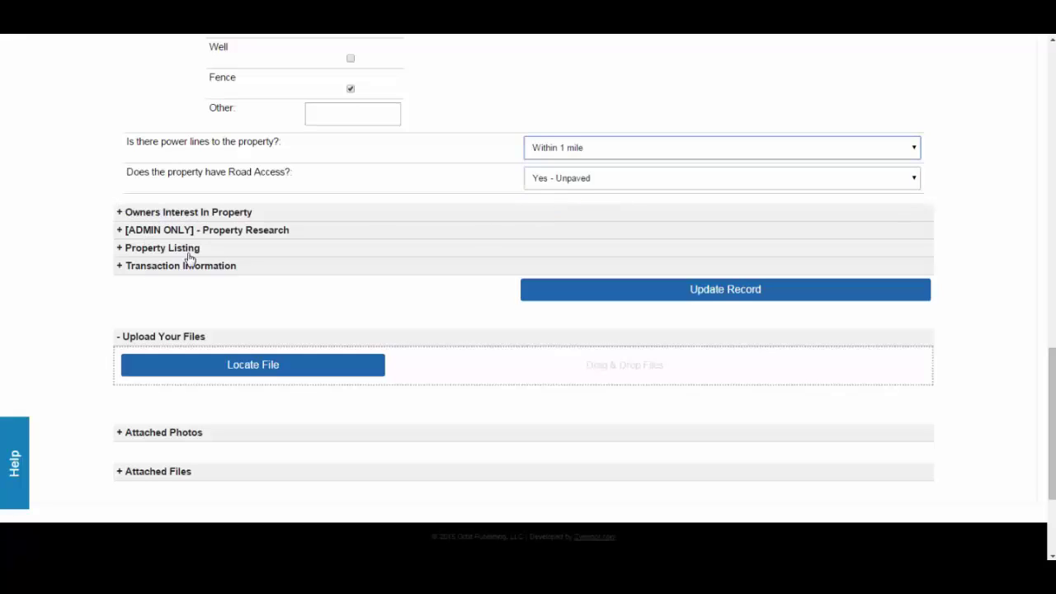
In the Property Listing section, set the headline to "0.17 Acre Mobile Home Lot For Sale By Owner Located In Springhill, FL (Pasco County, Florida)"
left_click(141, 250)
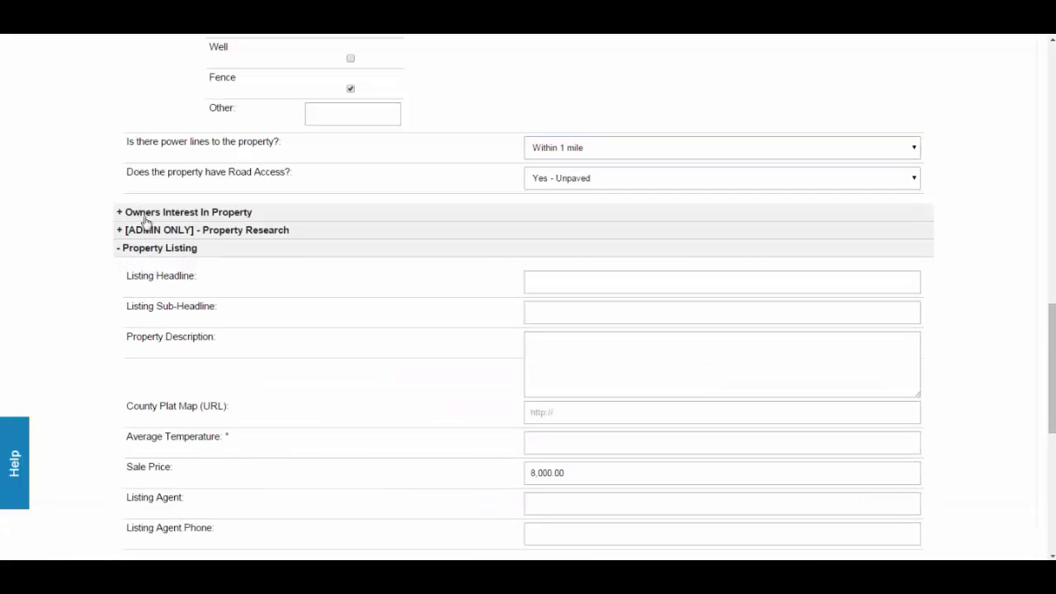
scroll(216, 256, "down", 1)
left_click(538, 220)
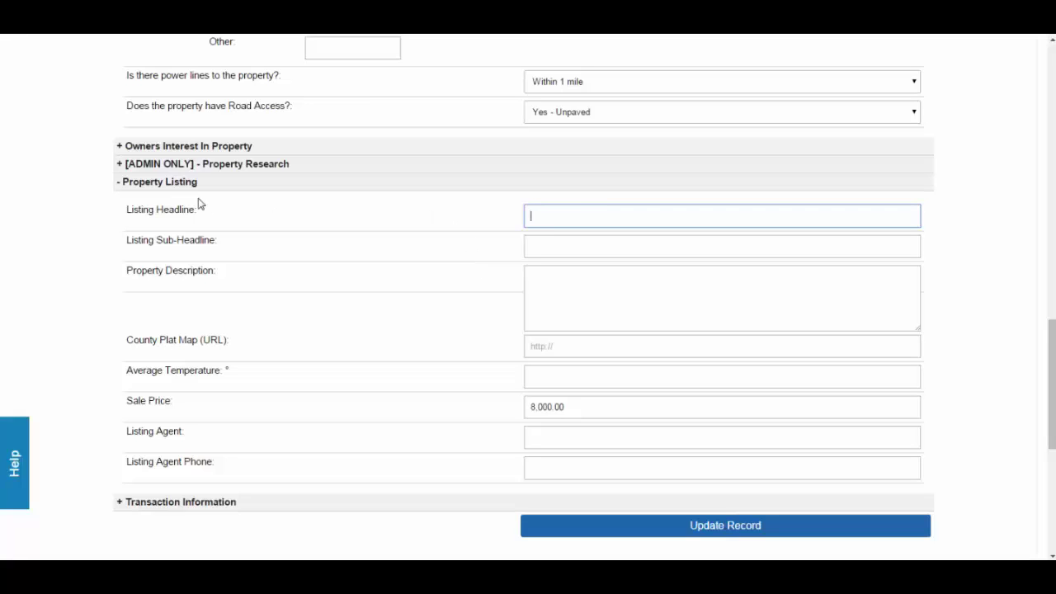
left_click(579, 216)
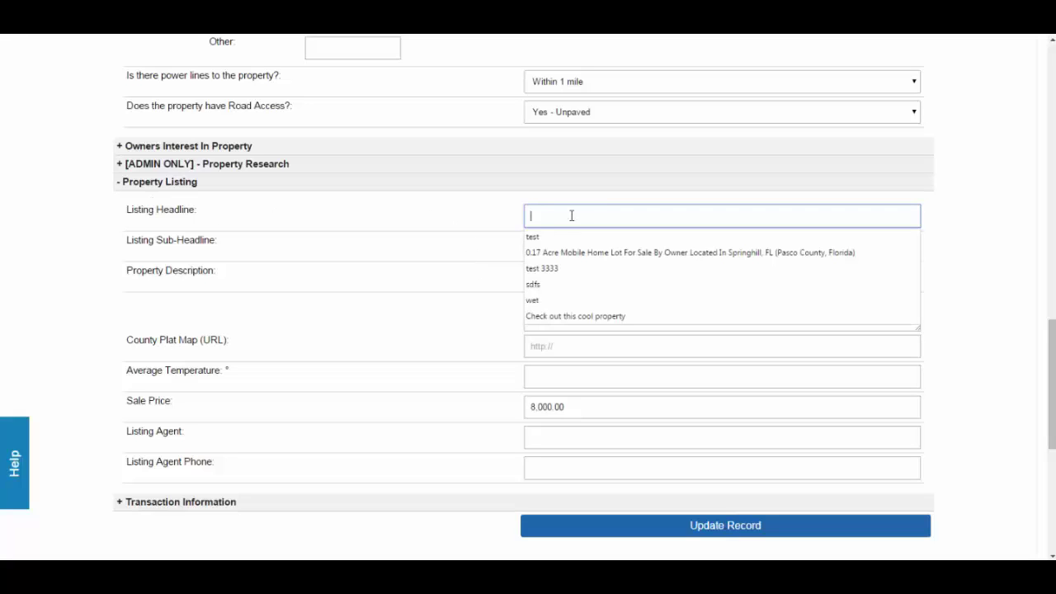
left_click(557, 255)
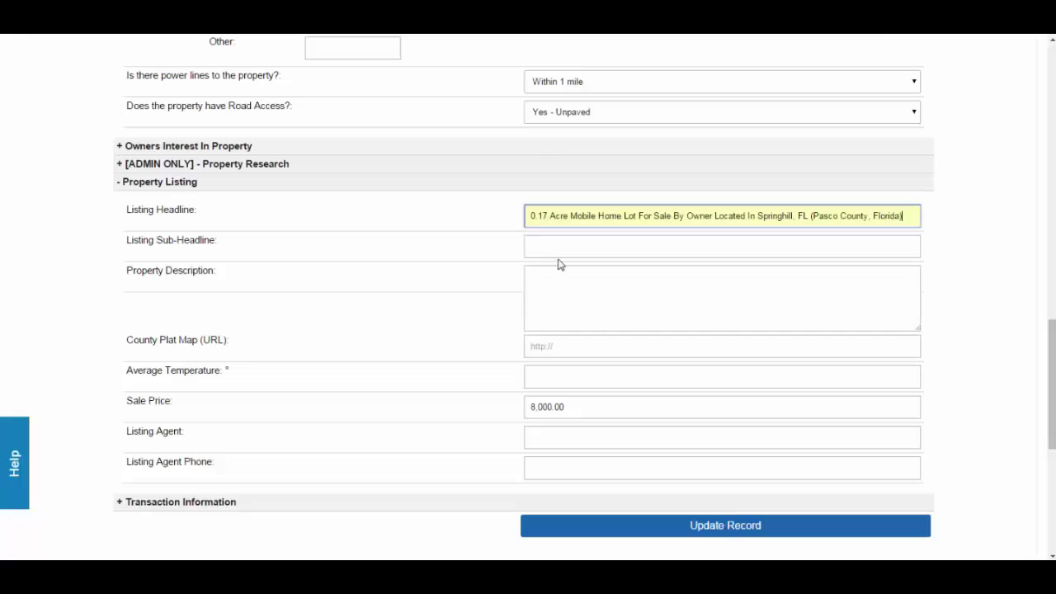
Set the listing sub-headline to "This property is in a well maintained area and is zoned for a mobile home."
key("Tab")
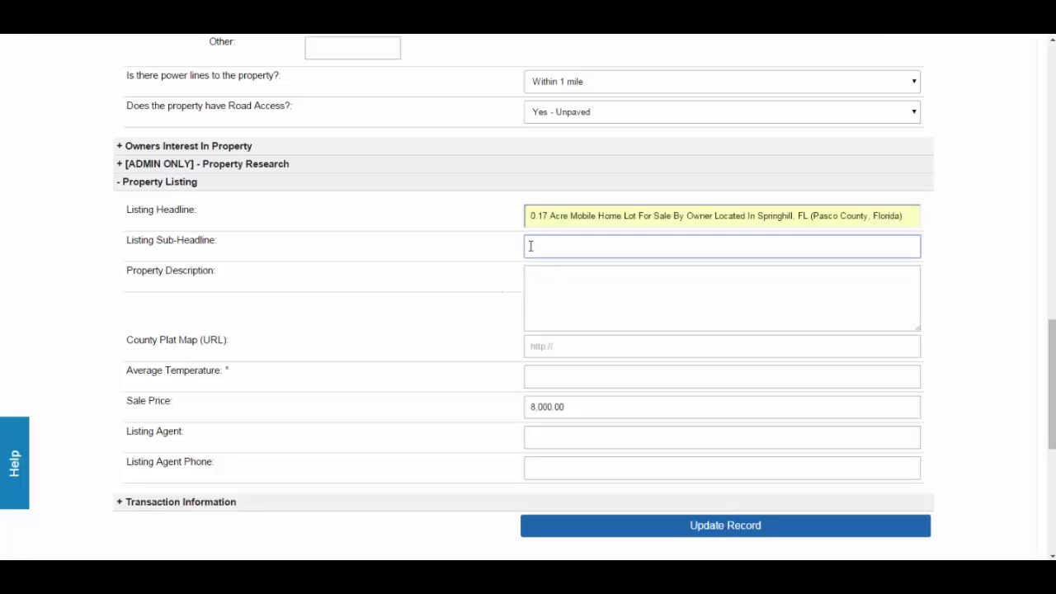
left_click(536, 246)
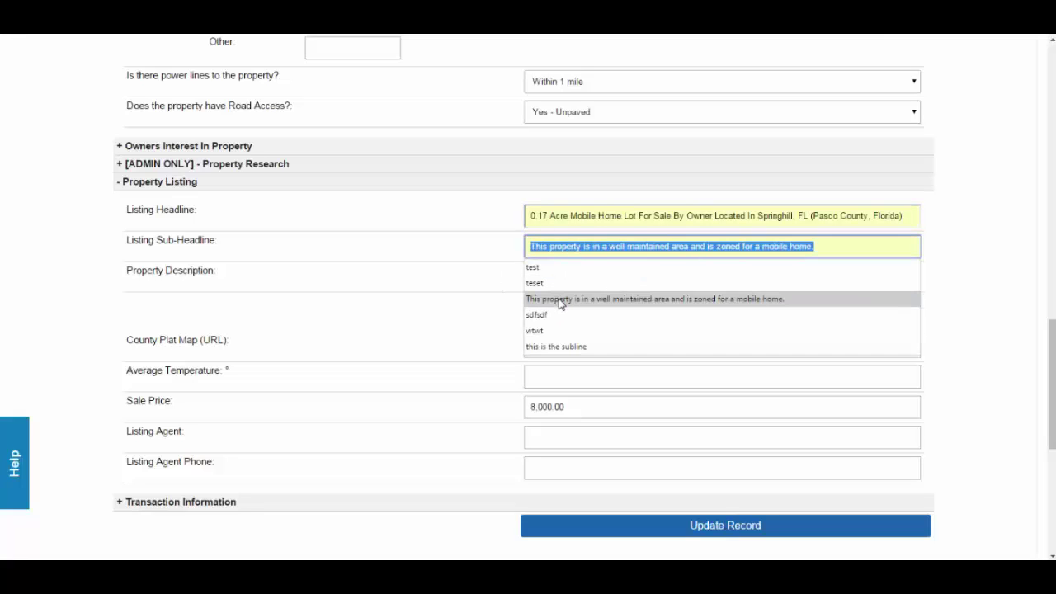
left_click(559, 301)
Copy the description text of the 40 acre Apache County listing on Sunnyland.com into the record's property description
scroll(479, 329, "down", 1)
left_click(584, 233)
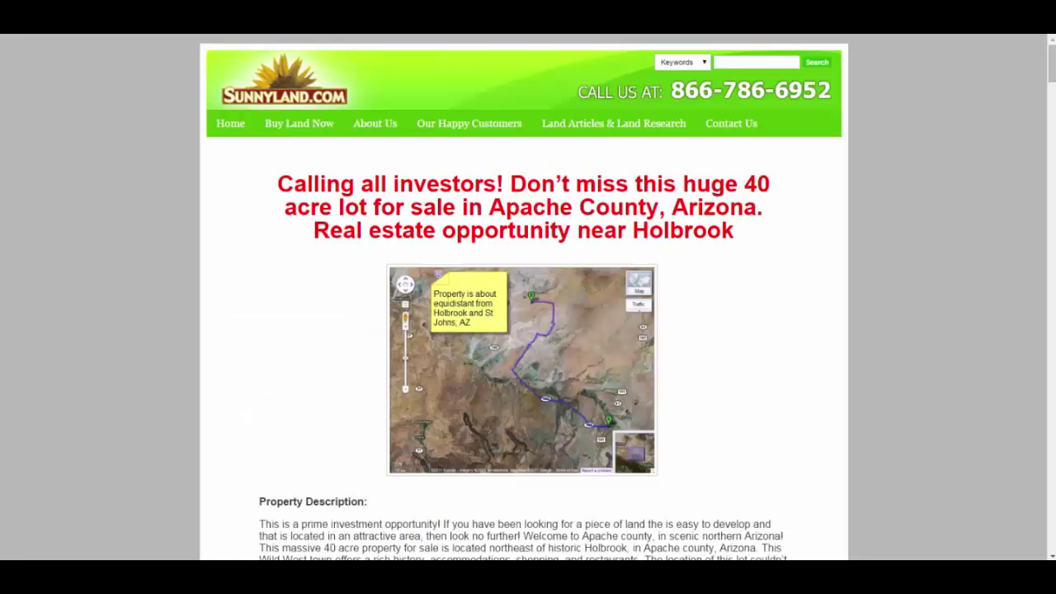
scroll(509, 276, "down", 3)
left_click_drag(260, 264, 748, 325)
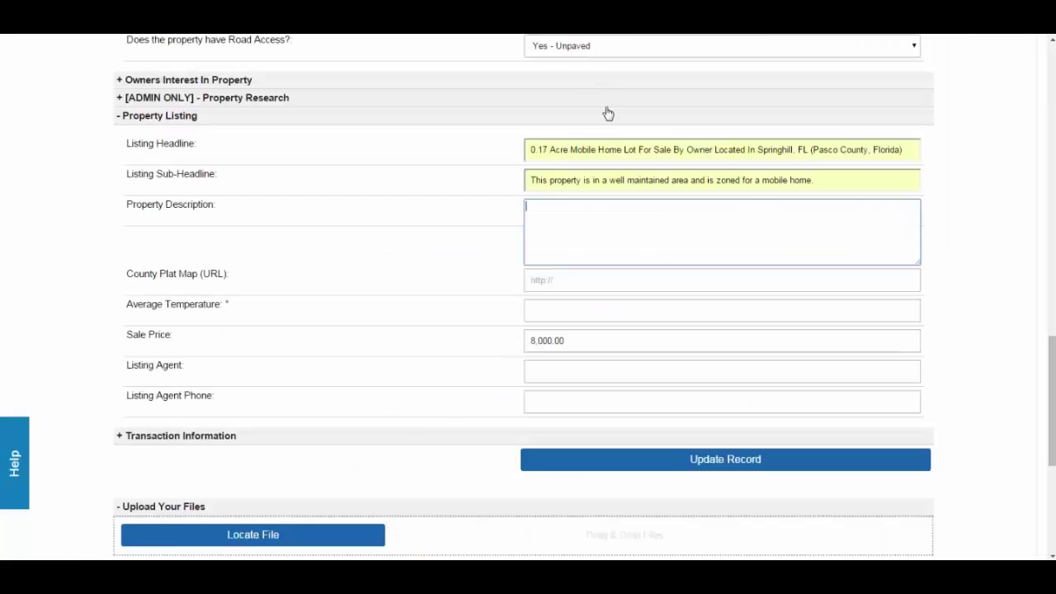
type("This is a prime investment opportunity! If you have been looking for a piece of land the is easy to develop and that is located in an attractive area, then look no further! Welcome to Apache county, in scenic northern Arizona! This massive 40 acre property for sale is located northeast of historic Holbrook, in Apache county, Arizona. This Wild West town offers a rich history, accommodations, shopping, and restaurants. The location of this lot couldn't be better! The magnificent Petrified Forest and the scenic Painted Desert are nearby and not to be missed. This area has much to offer. Do your research, and make sure you take advantage of this great opportunity!")
Open the plat map from the Sunnyland.com listing and copy its URL for the County Plat Map field
scroll(505, 326, "down", 1)
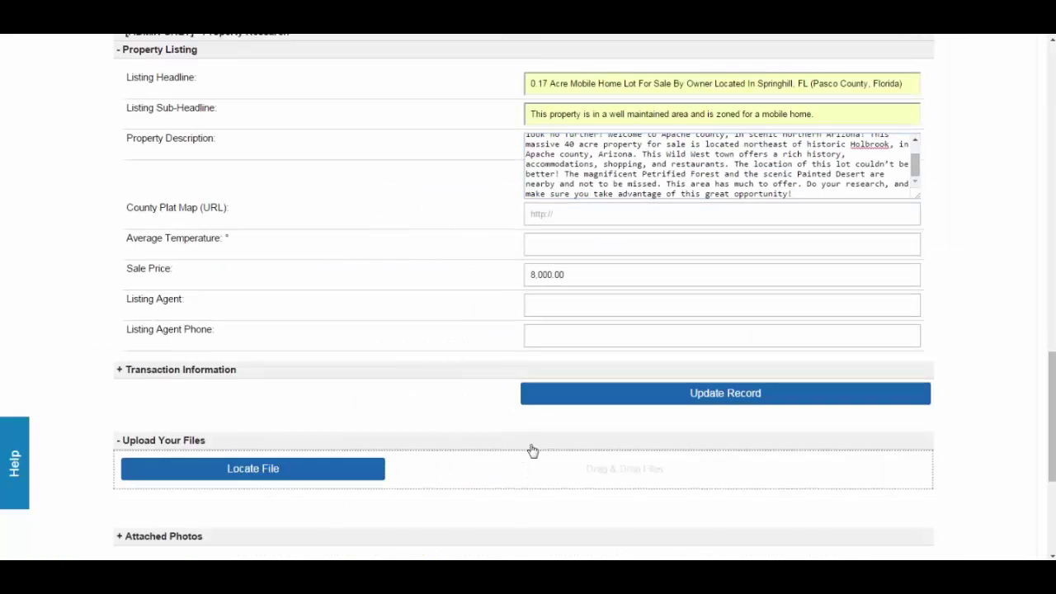
left_click(606, 214)
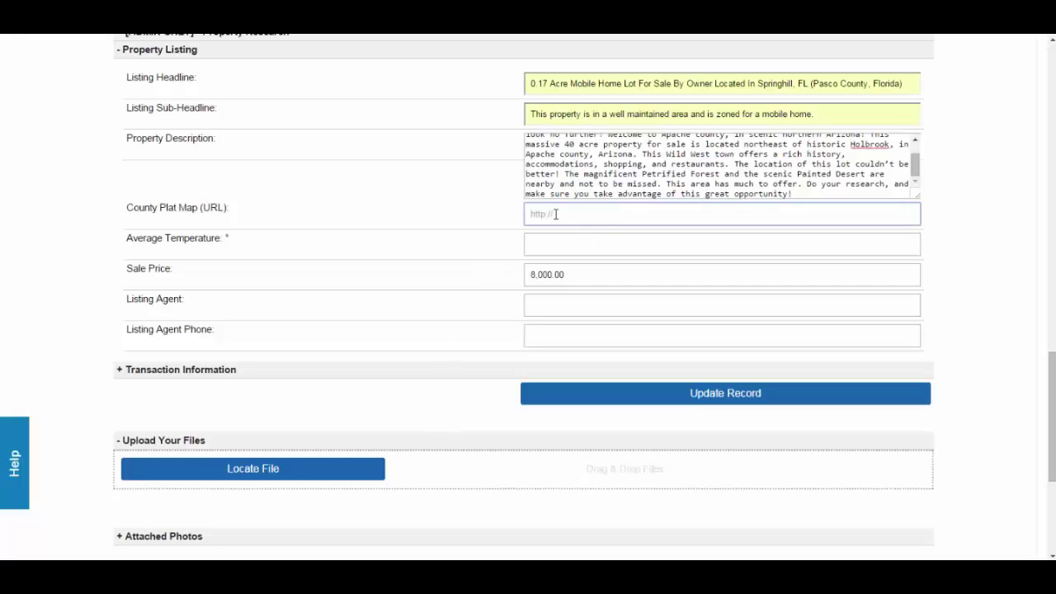
key("alt+Tab")
scroll(450, 355, "down", 10)
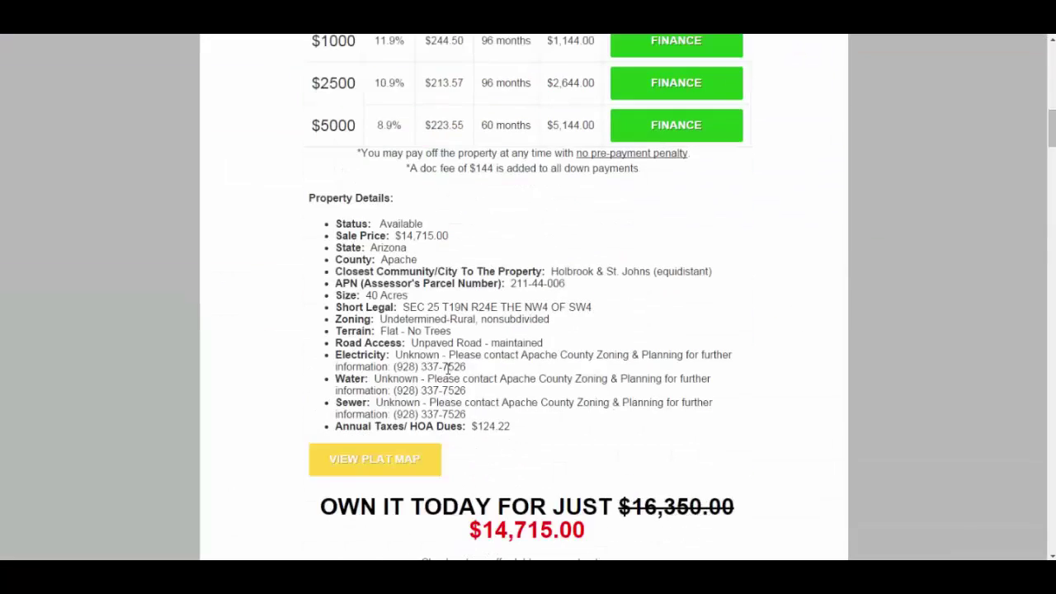
left_click(373, 264)
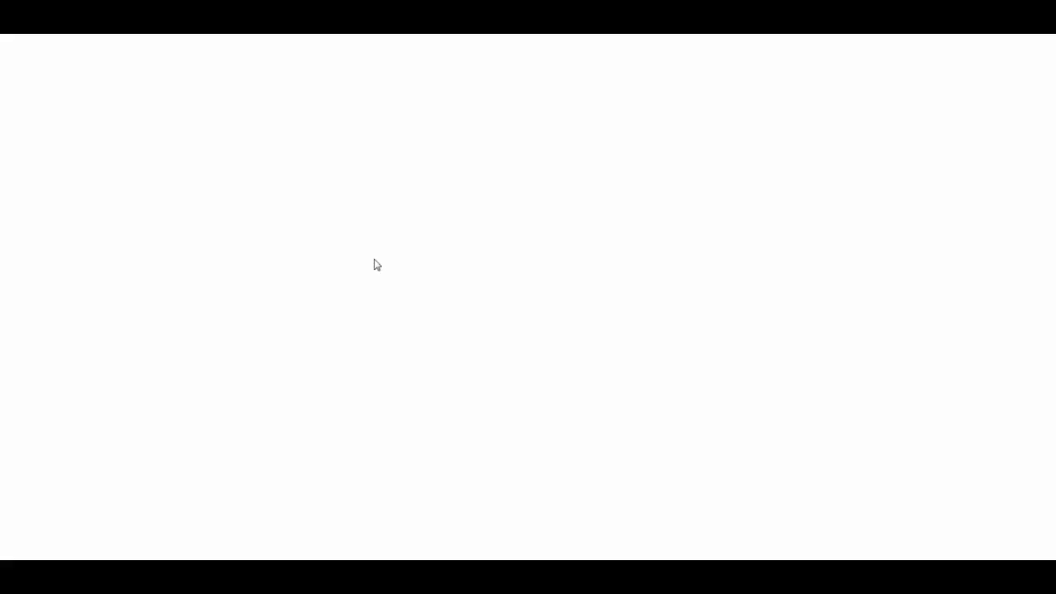
right_click(308, 37)
left_click(345, 80)
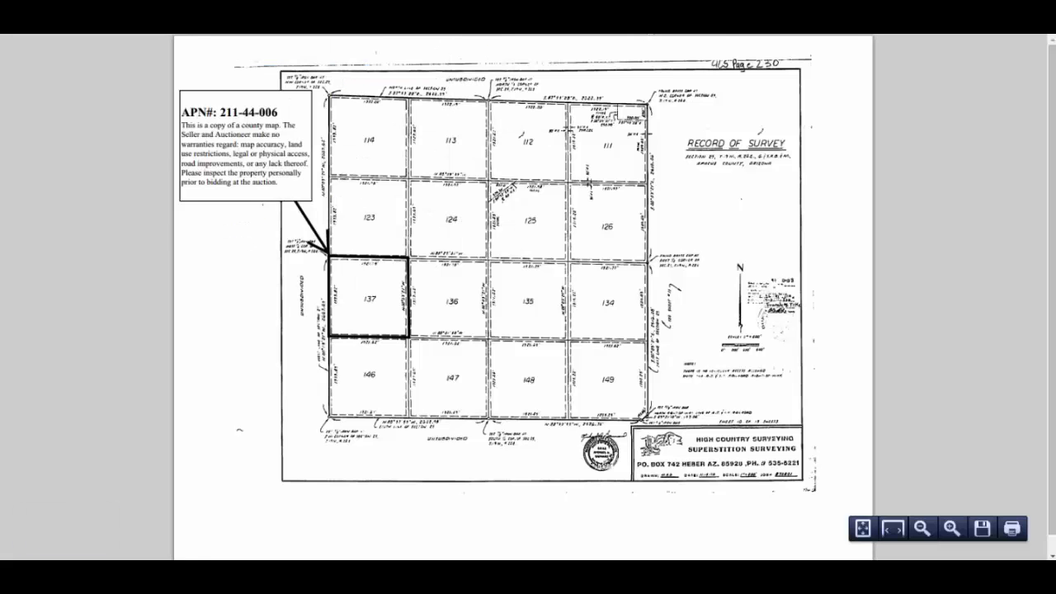
Return to the deal record and paste the copied PDF link as the county plat map URL
key("alt+Left")
key("ctrl+Tab")
right_click(566, 207)
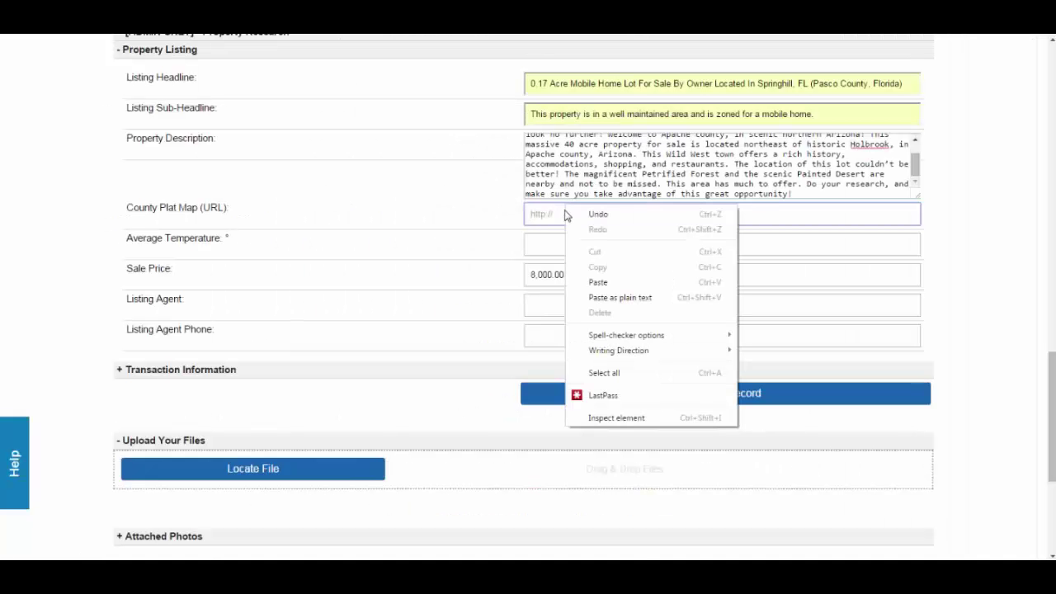
left_click(622, 283)
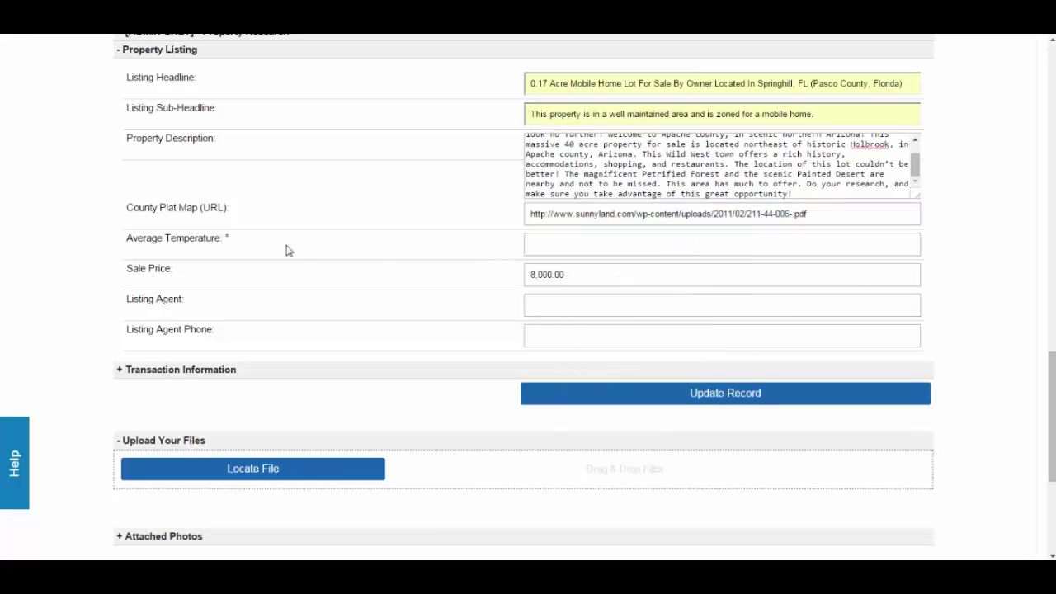
left_click(807, 213, "shift")
left_click(836, 212)
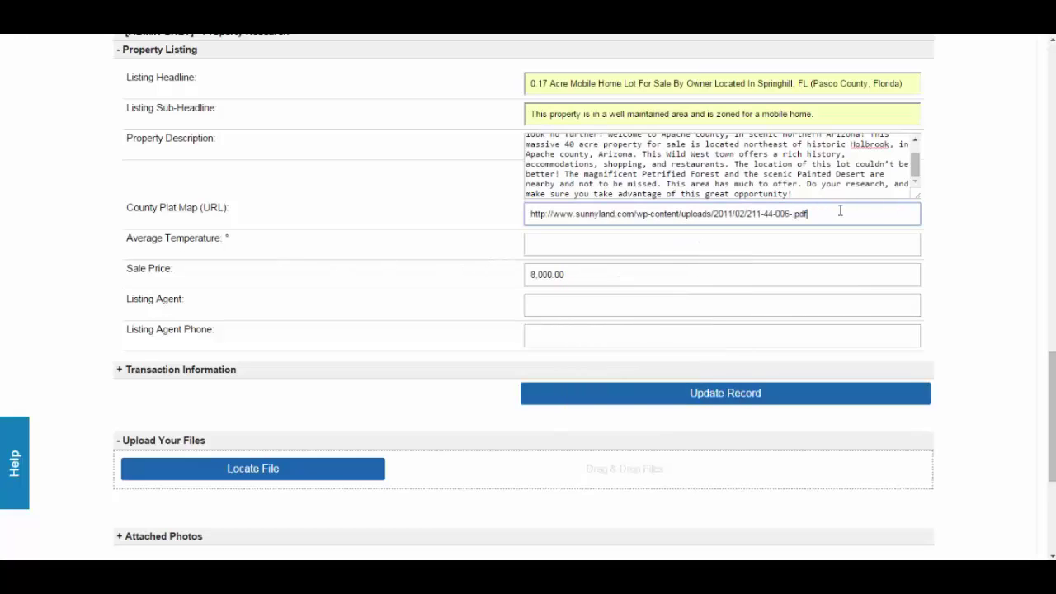
left_click_drag(836, 211, 513, 213)
left_click(834, 213)
left_click_drag(834, 213, 481, 229)
Set the listing's average temperature to 75
left_click(547, 245)
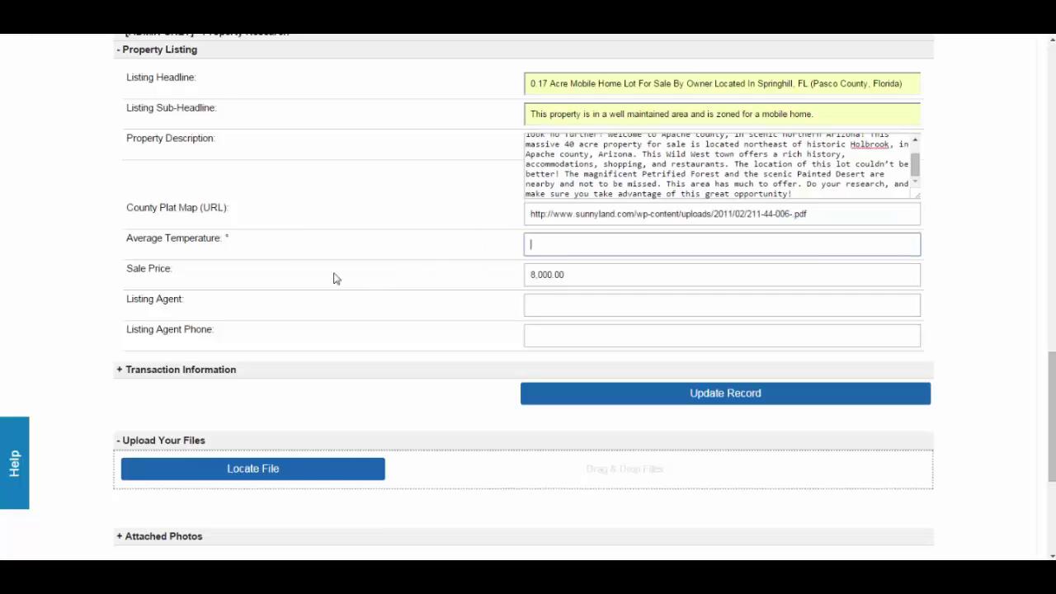
left_click(553, 242)
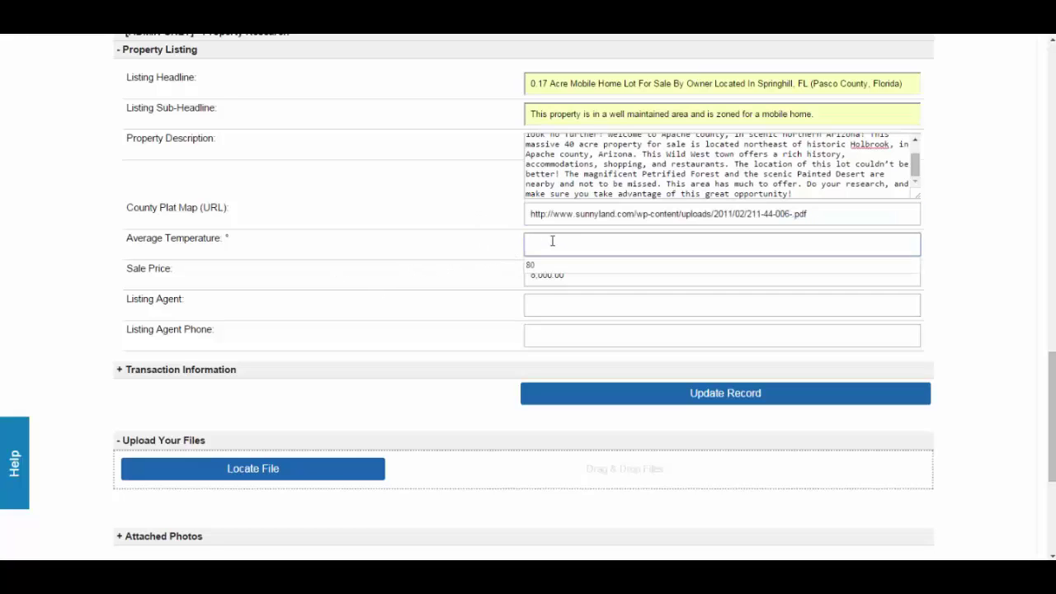
type("75")
scroll(425, 280, "down", 1)
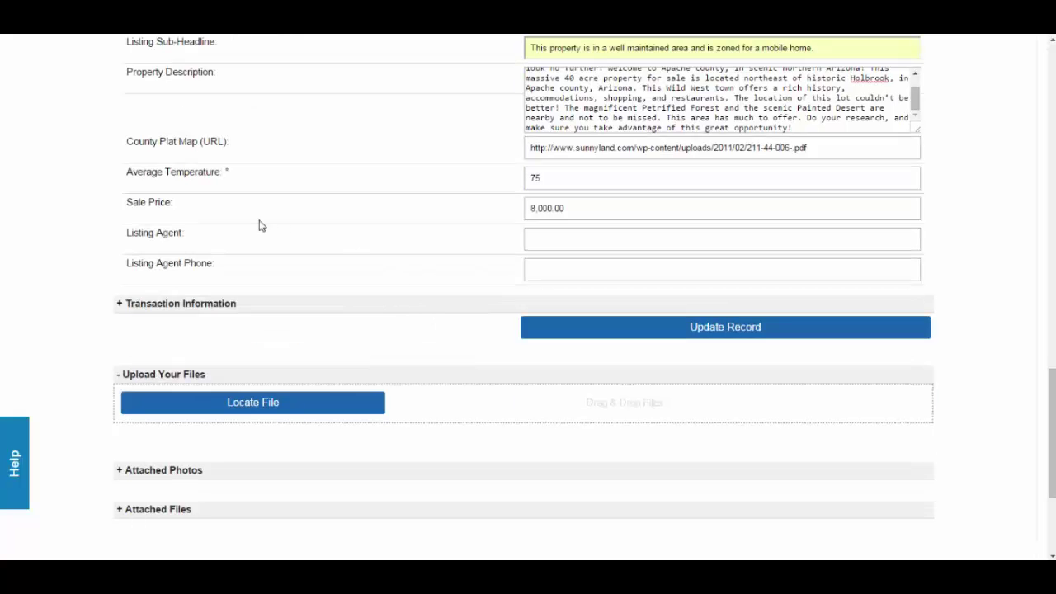
Keep the sale price and fill in the listing agent's name and phone number
key("Tab")
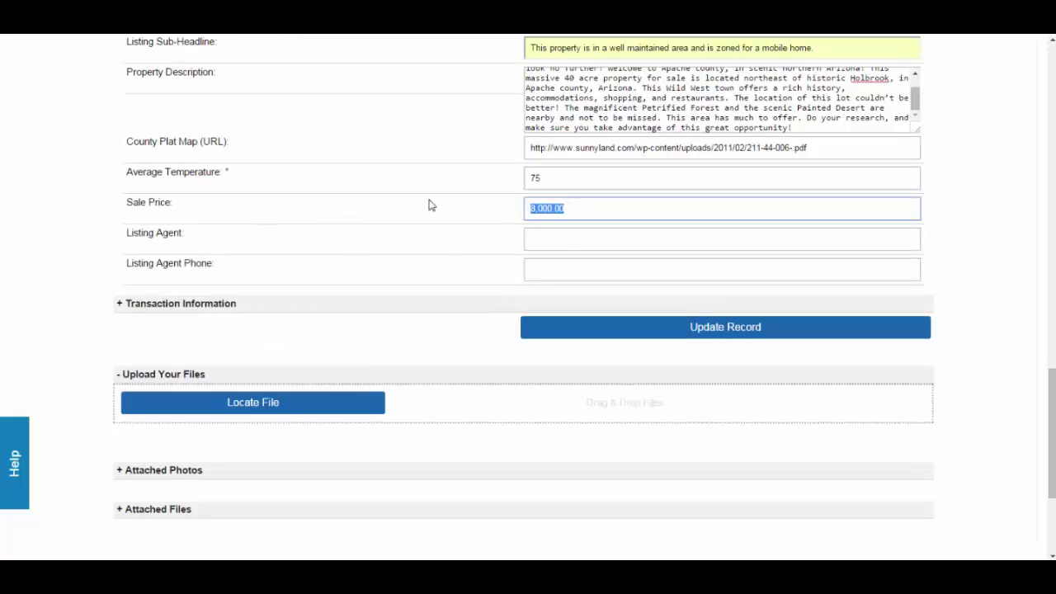
key("Tab")
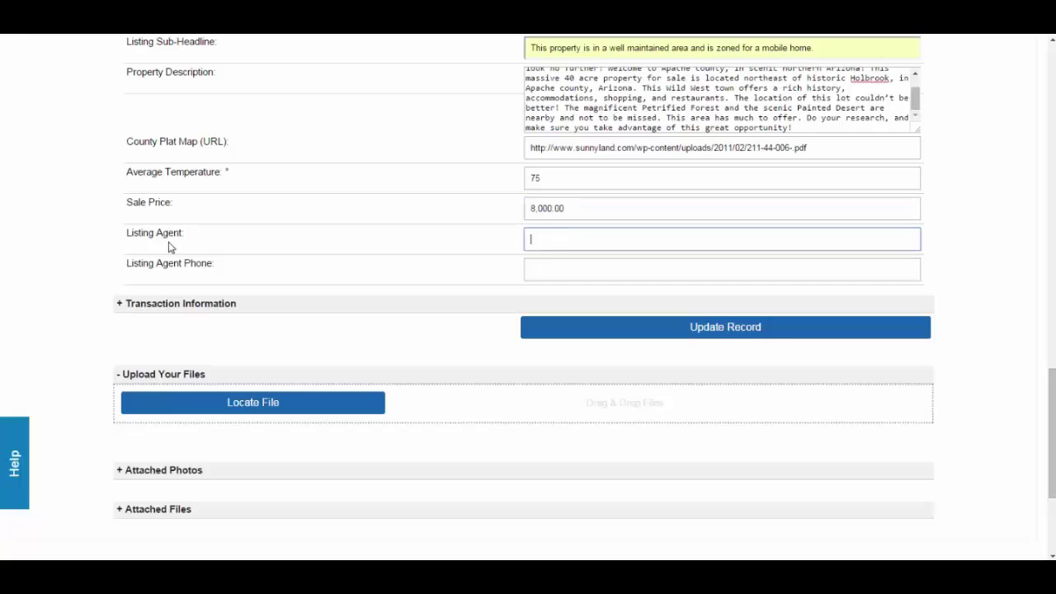
left_click(555, 236)
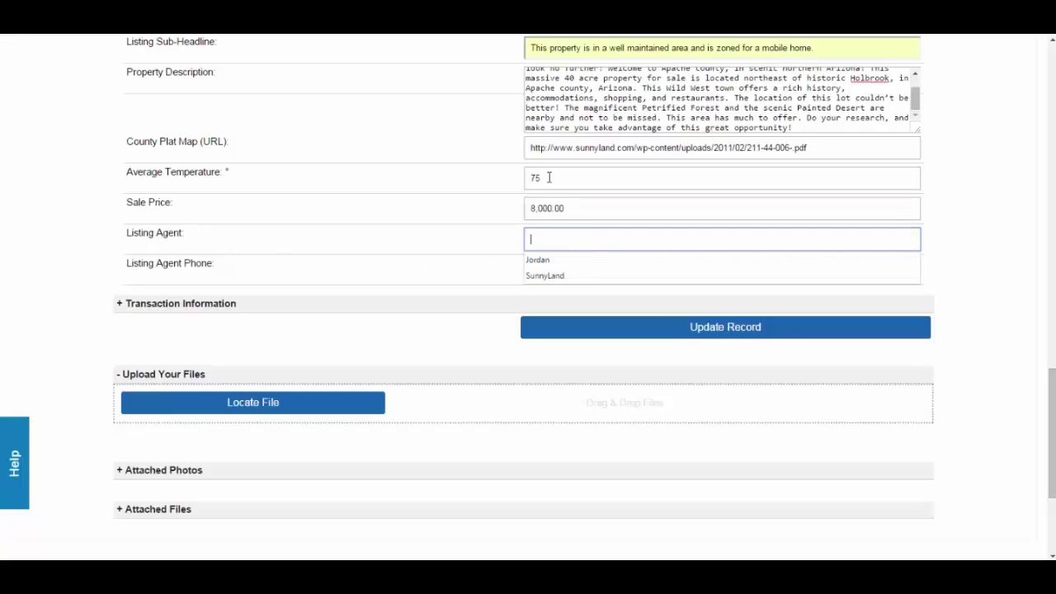
type("John")
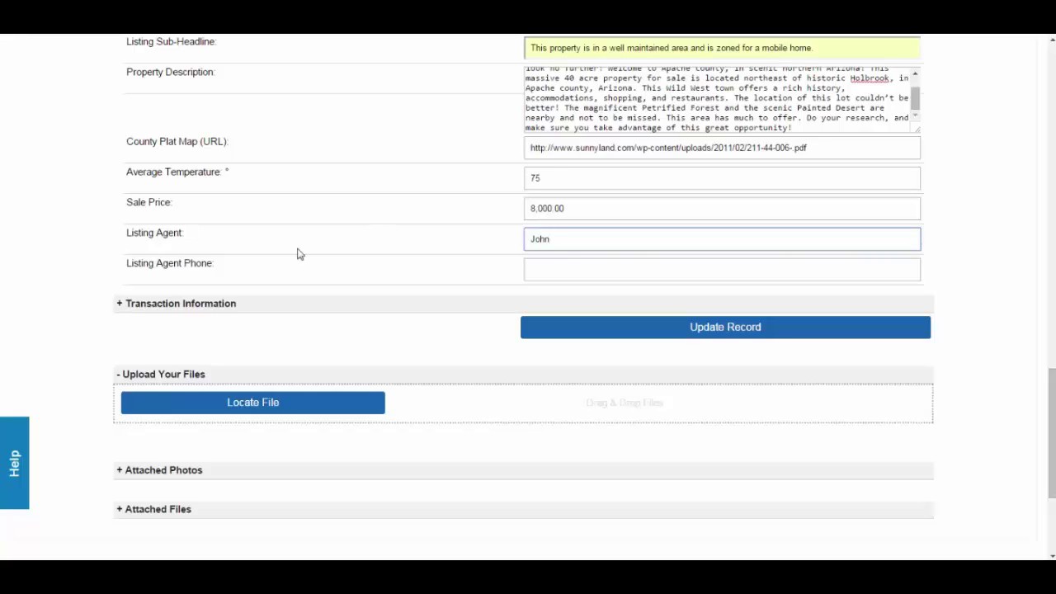
left_click(555, 272)
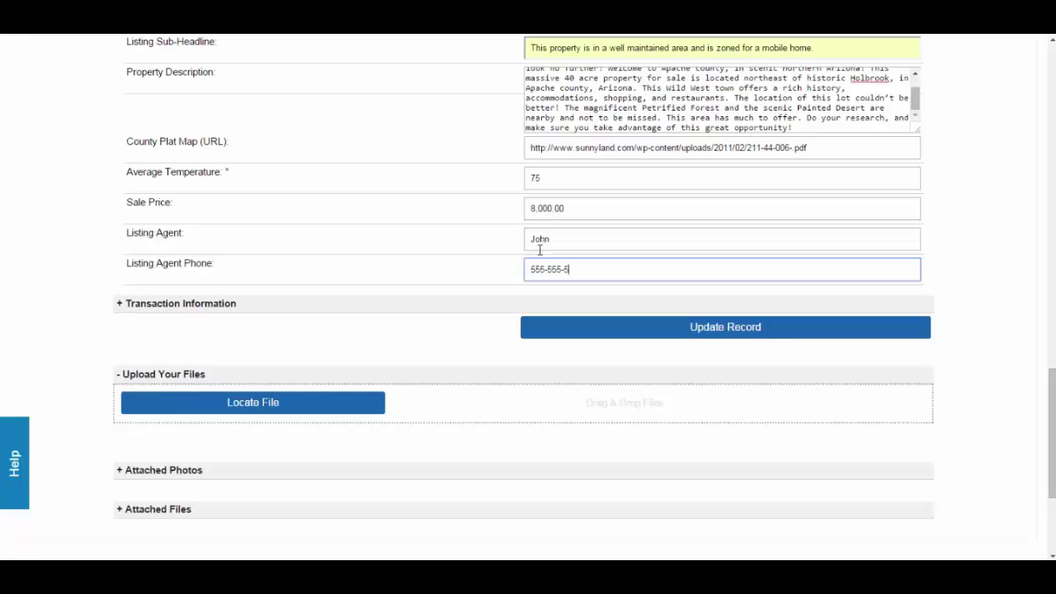
double_click(566, 245)
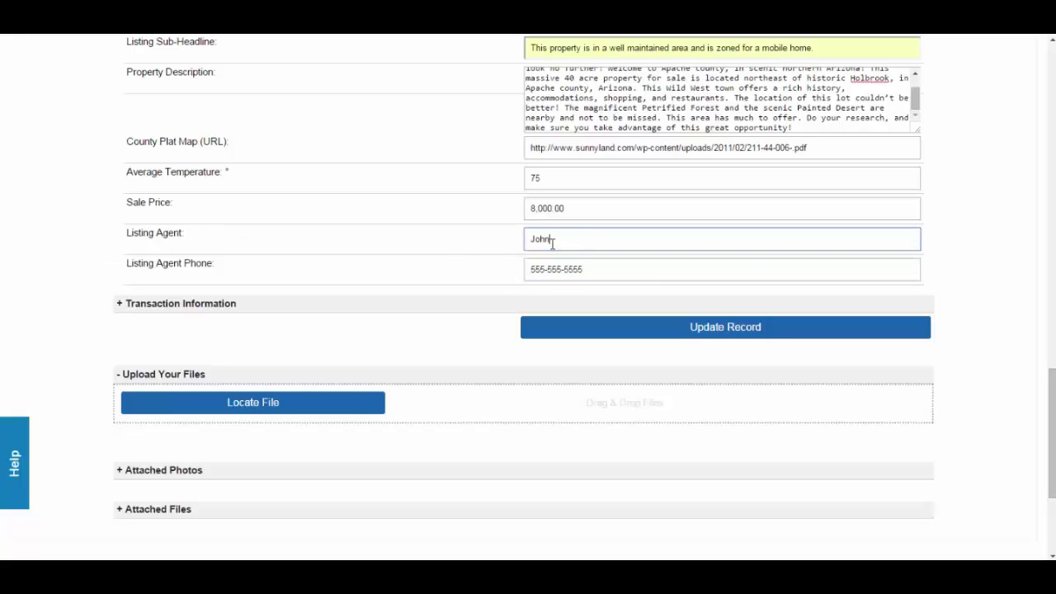
left_click(610, 271)
left_click(566, 236)
scroll(660, 293, "down", 2)
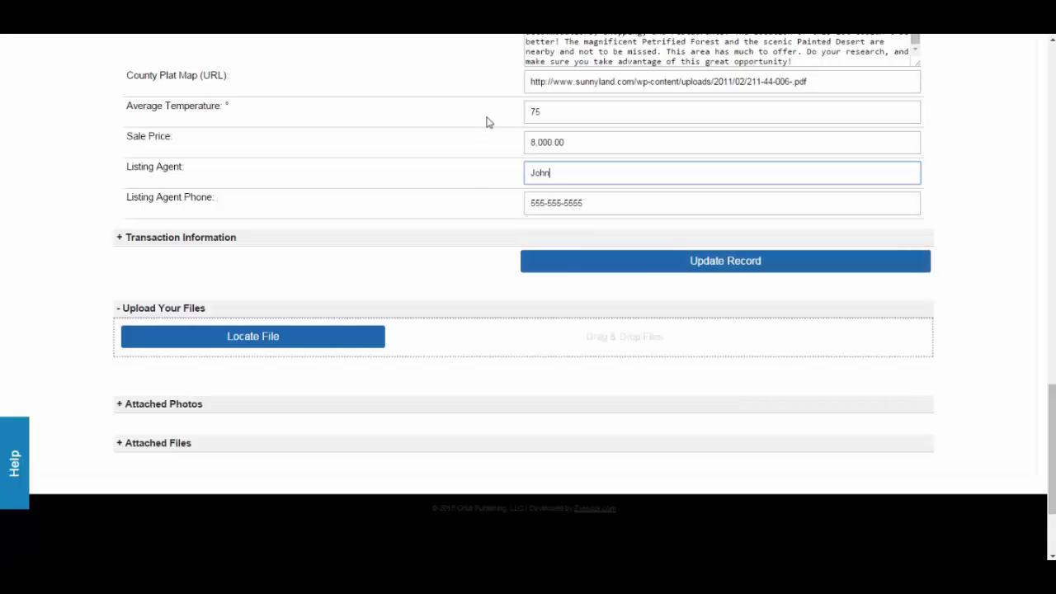
Save the updated deal record and reload the public listings page, accepting the form resubmission
left_click(564, 272)
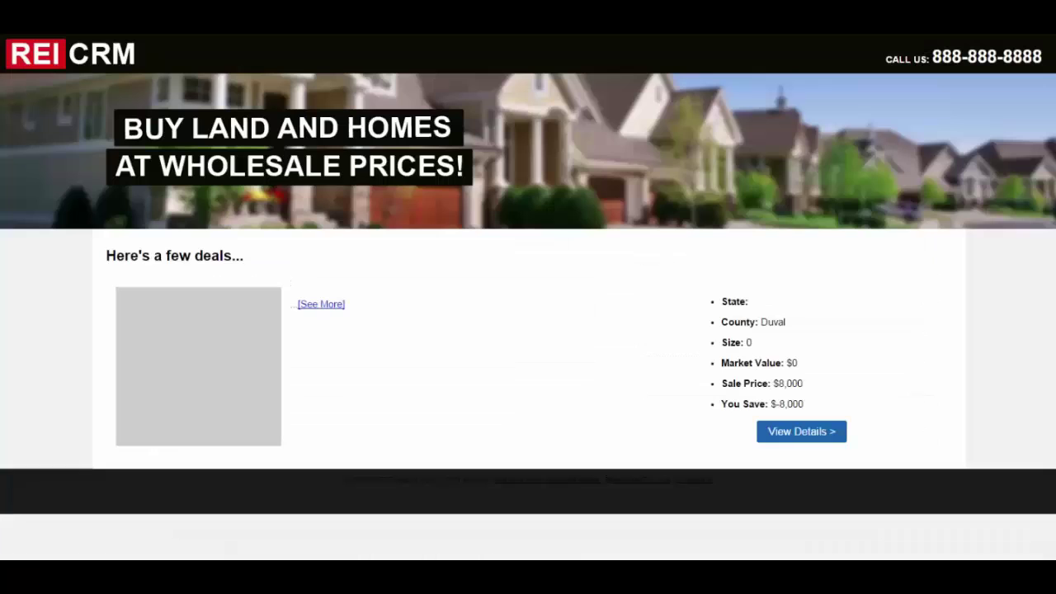
left_click(60, 25)
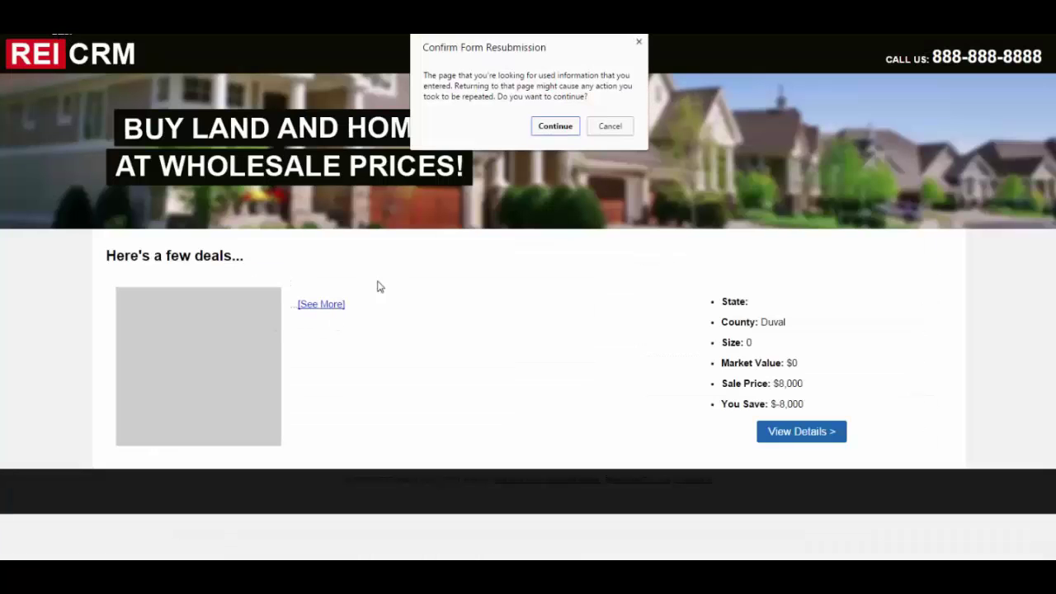
left_click(555, 126)
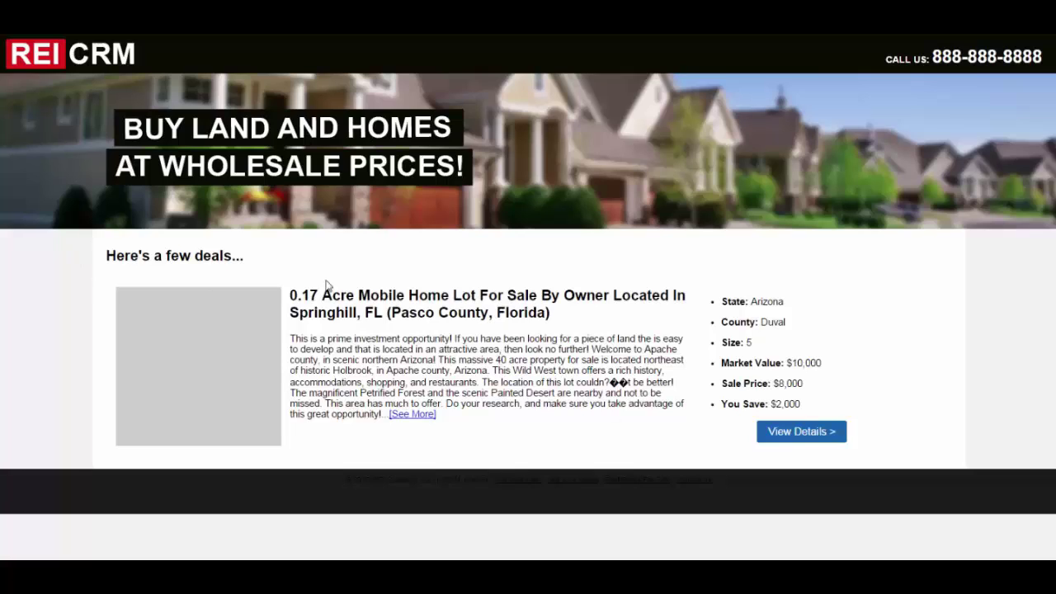
Review the listing summary's state, county, size, market value, sale price and savings on the public page
left_click_drag(746, 322, 760, 361)
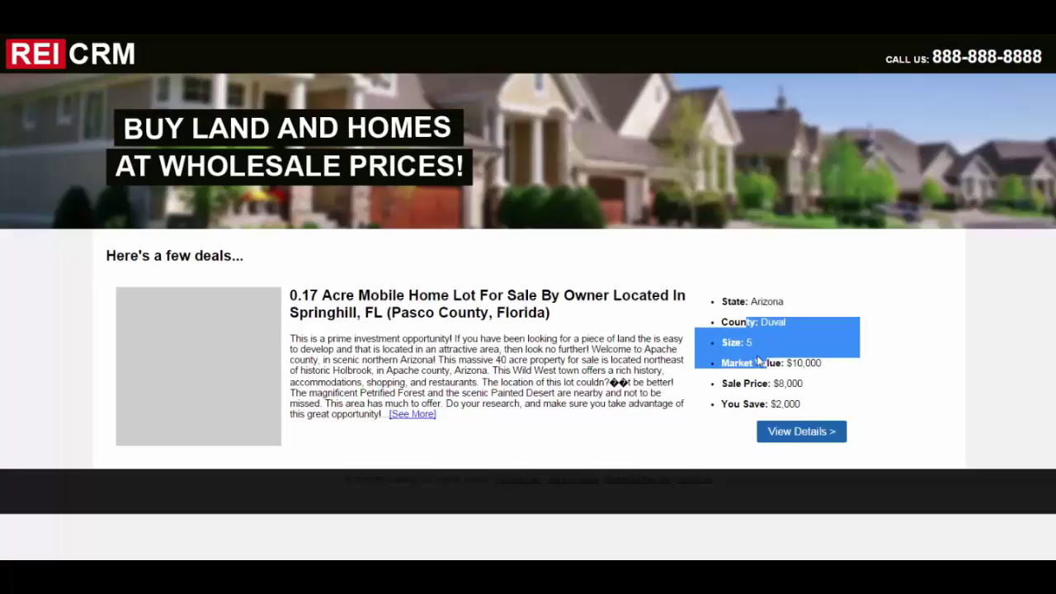
left_click(729, 312)
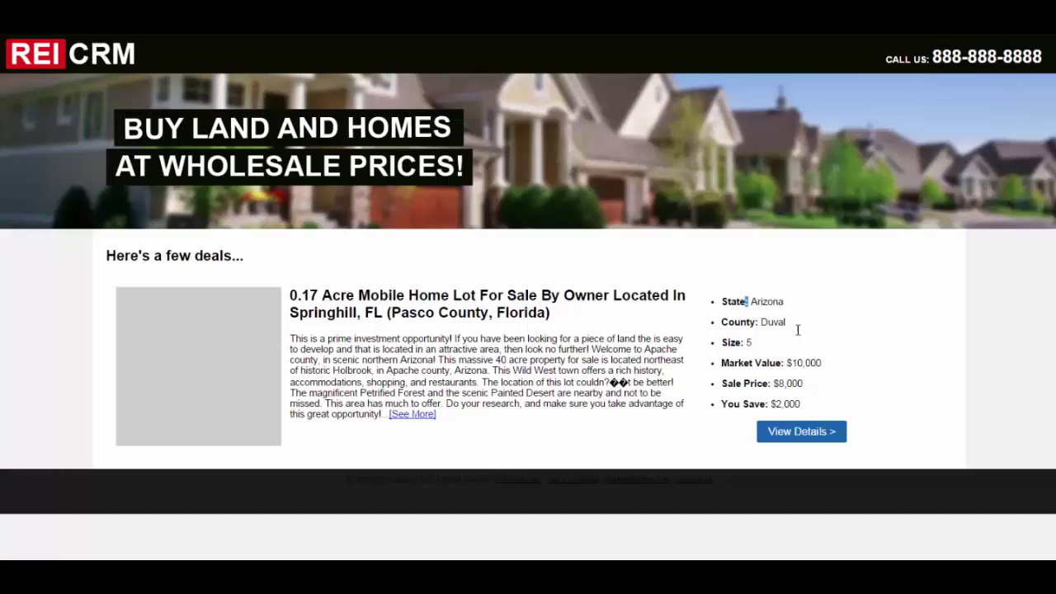
left_click_drag(747, 299, 807, 355)
left_click_drag(760, 322, 780, 322)
left_click_drag(715, 289, 809, 405)
left_click(772, 381)
left_click(812, 378)
Open the listing's full details, examine the description, property details and purchase information, and return to the listings
left_click(812, 431)
scroll(535, 362, "down", 2)
scroll(535, 362, "down", 3)
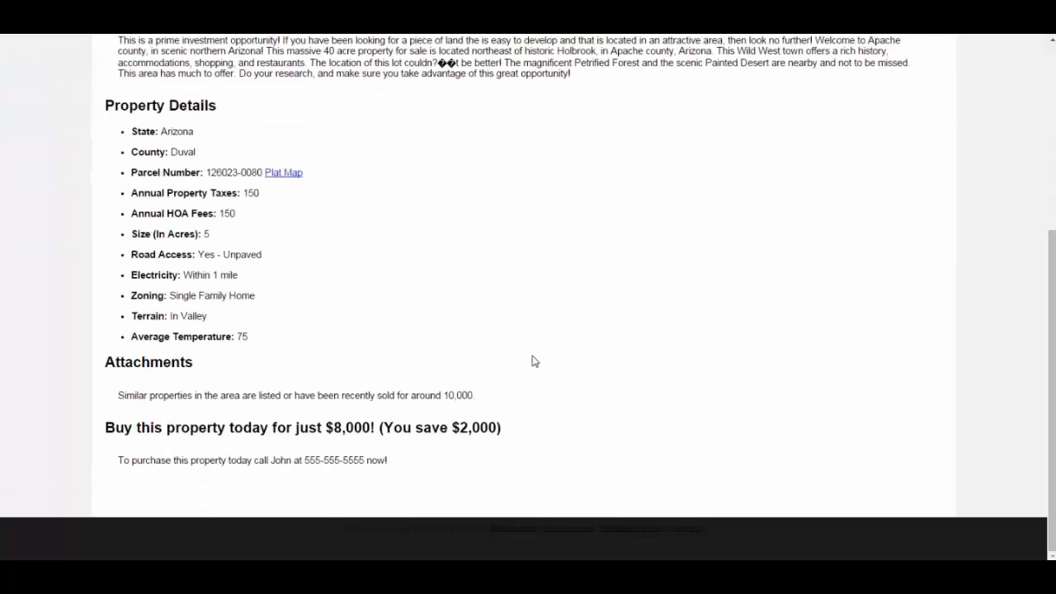
scroll(66, 162, "up", 3)
left_click_drag(66, 164, 232, 468)
left_click(232, 469)
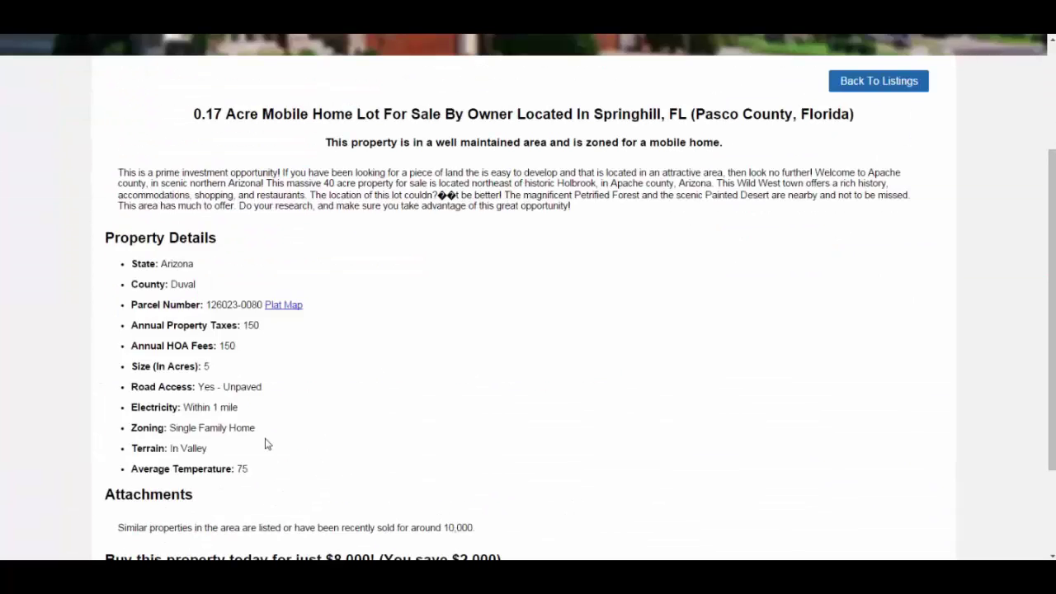
scroll(285, 424, "up", 2)
scroll(612, 228, "down", 2)
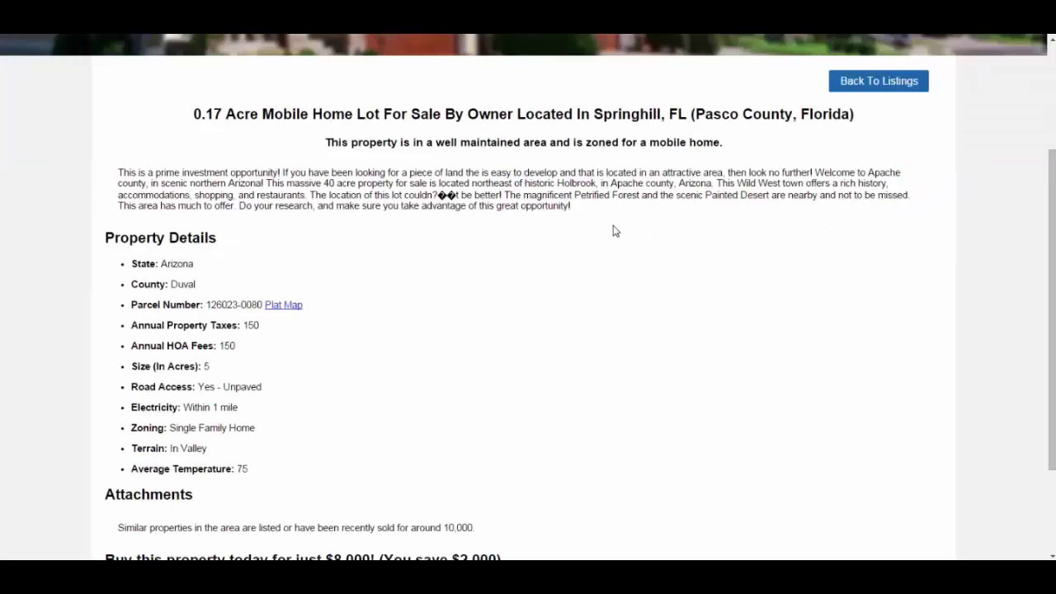
left_click(891, 91)
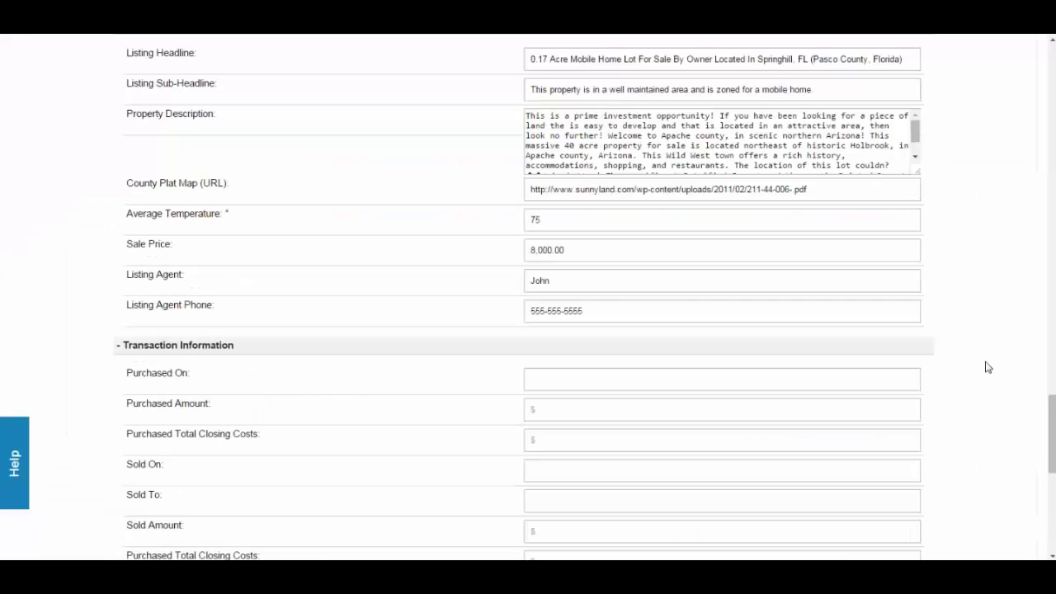
In the deal record's file upload section, browse for files and open the Files folder
scroll(953, 372, "down", 3)
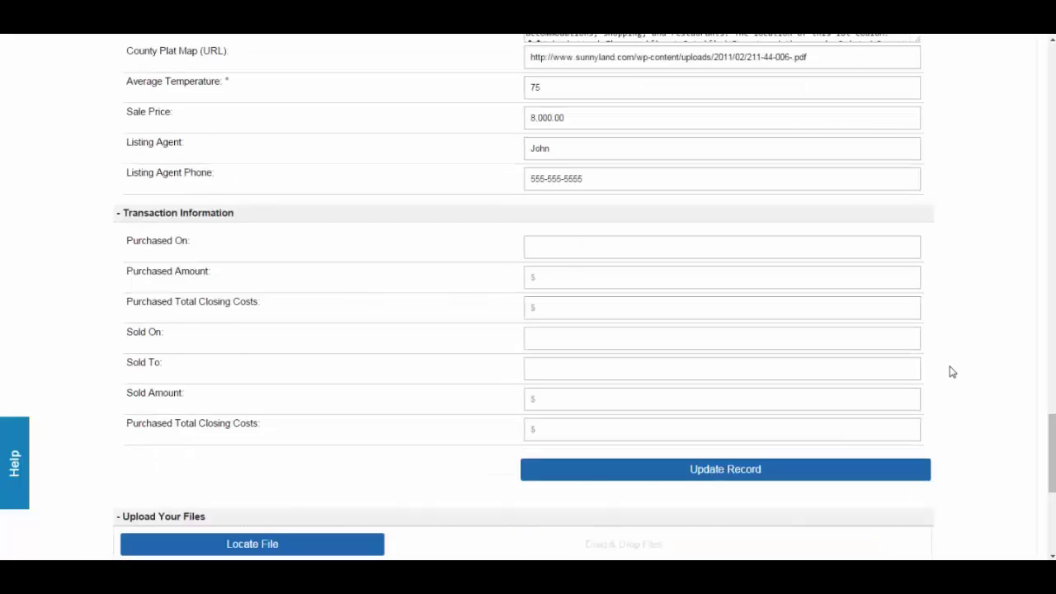
scroll(613, 192, "down", 2)
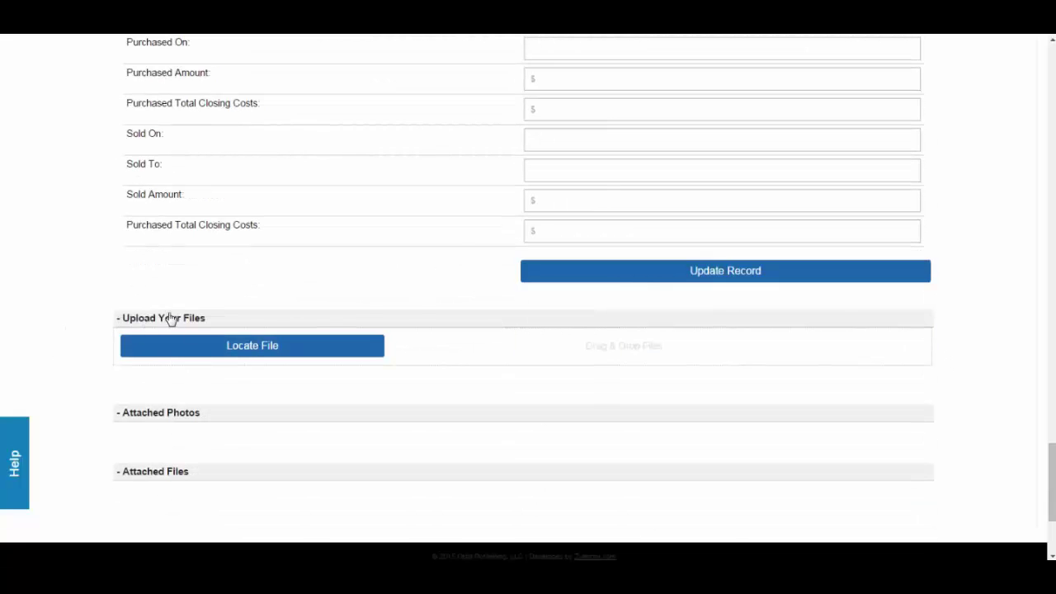
left_click(217, 348)
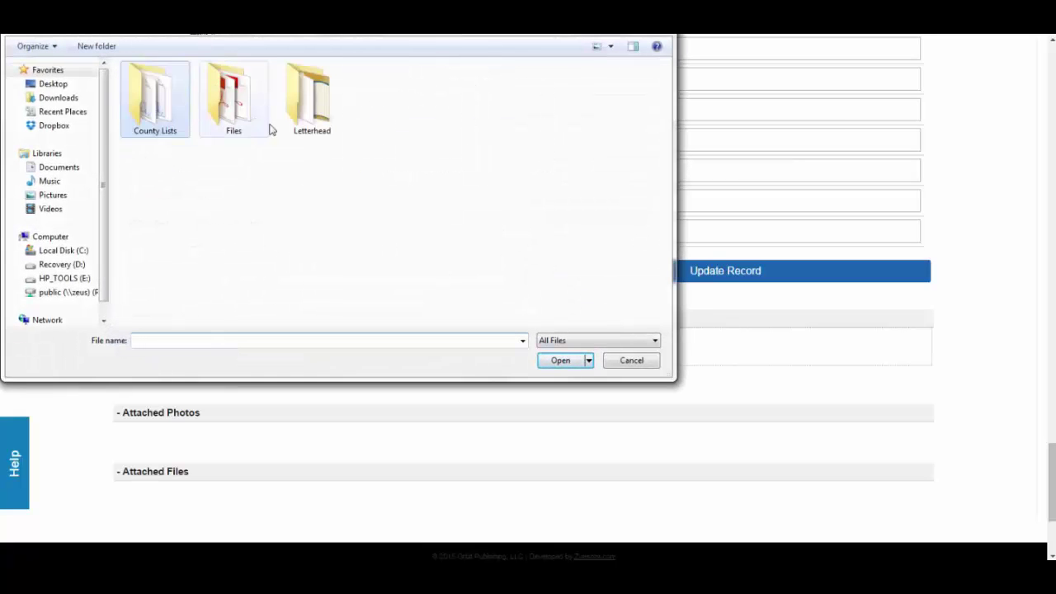
double_click(233, 101)
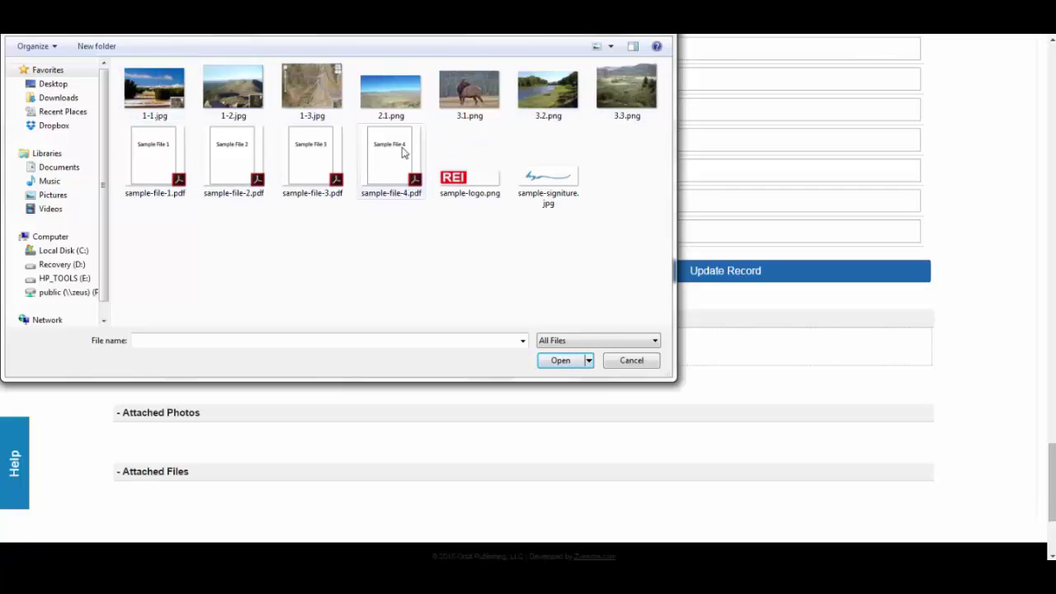
left_click(165, 109)
left_click(392, 166, "shift")
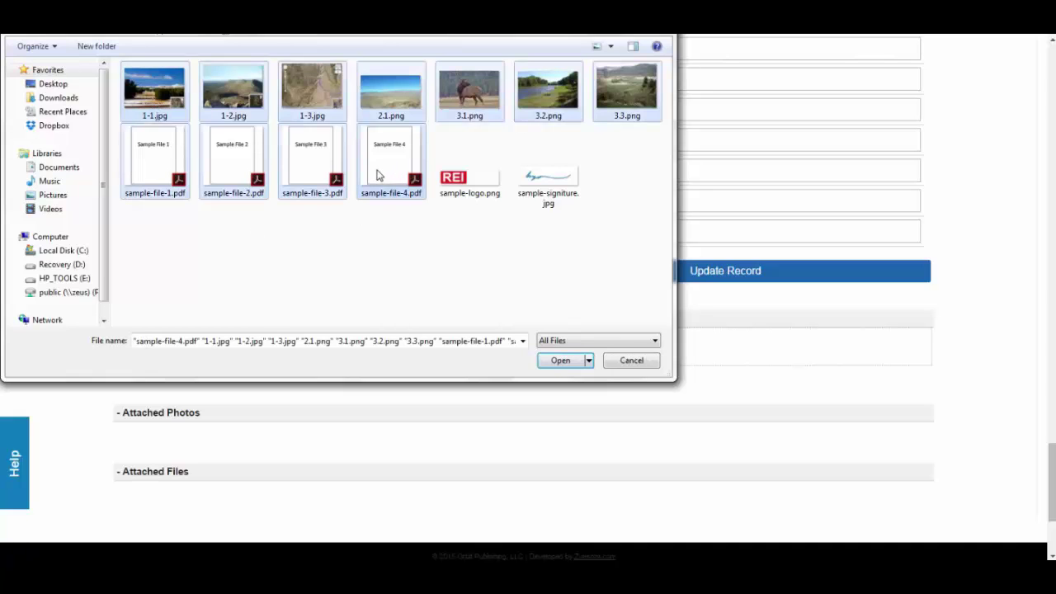
left_click(181, 114)
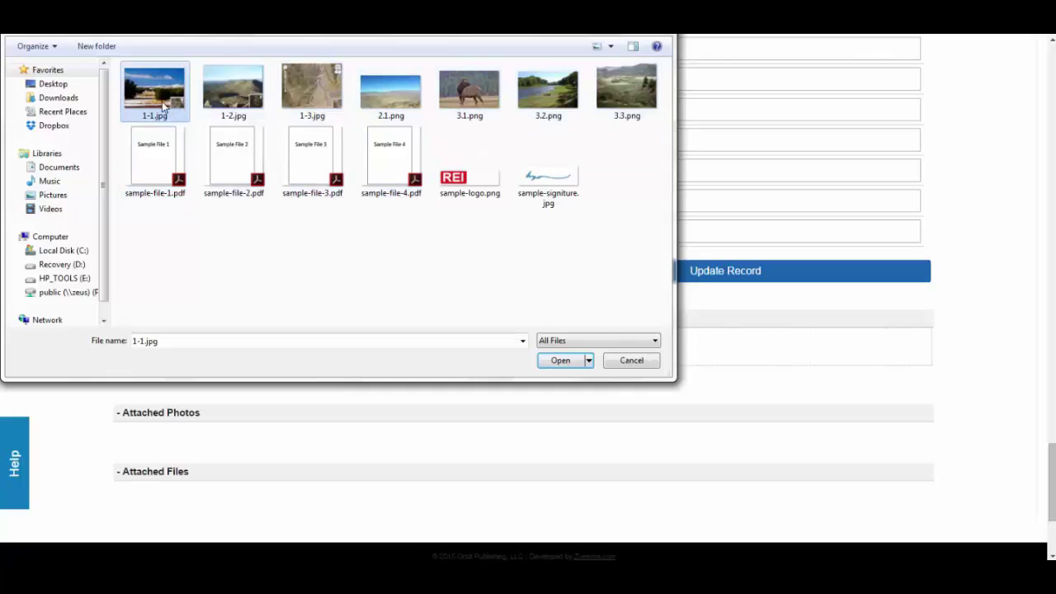
left_click(387, 162, "shift")
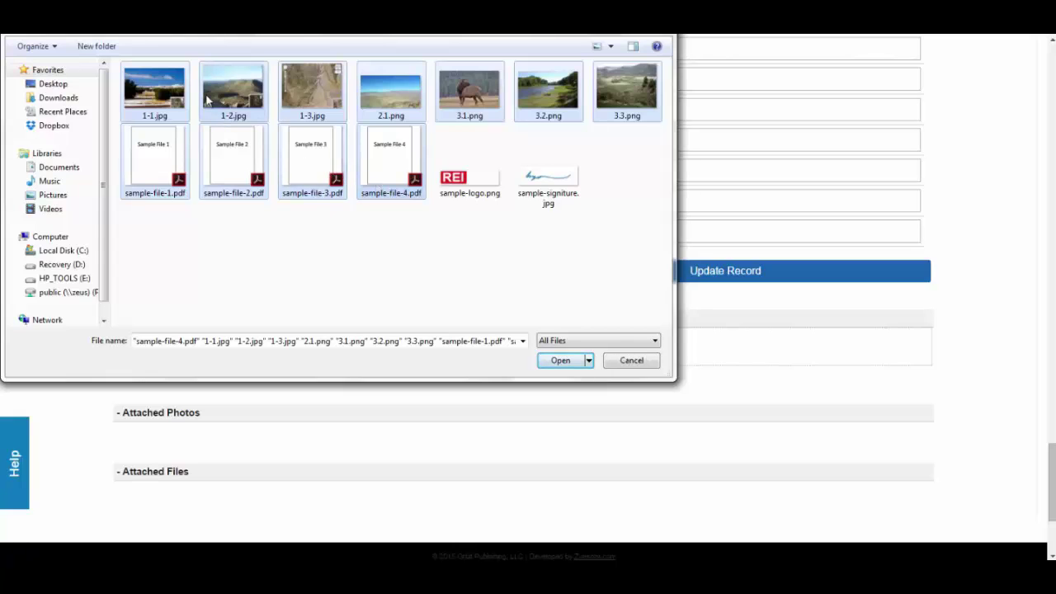
left_click(246, 101)
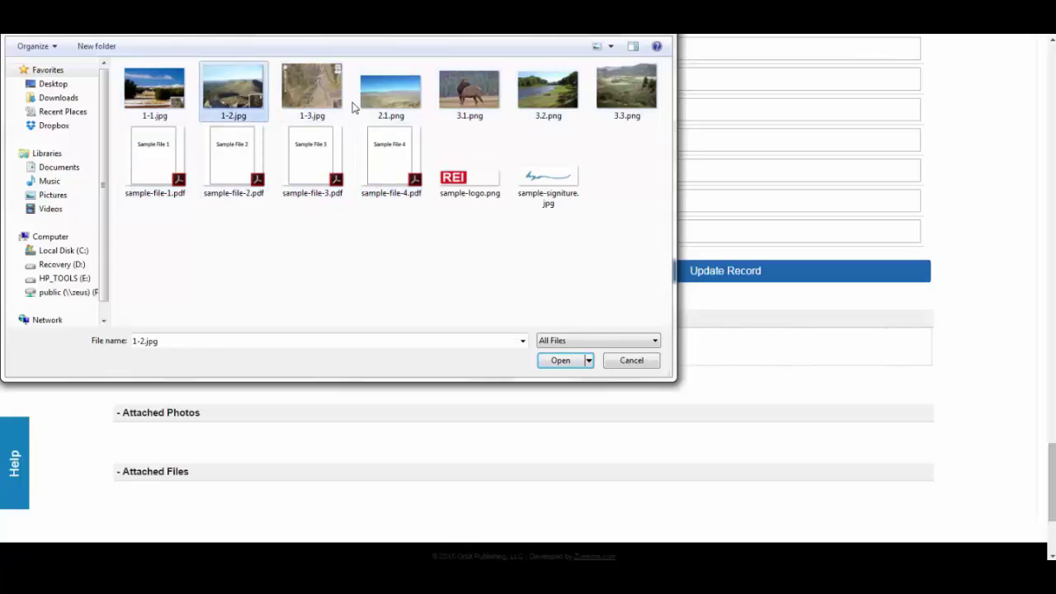
left_click(330, 155, "ctrl")
left_click(391, 89, "ctrl")
left_click(470, 91, "ctrl")
left_click(391, 161, "ctrl")
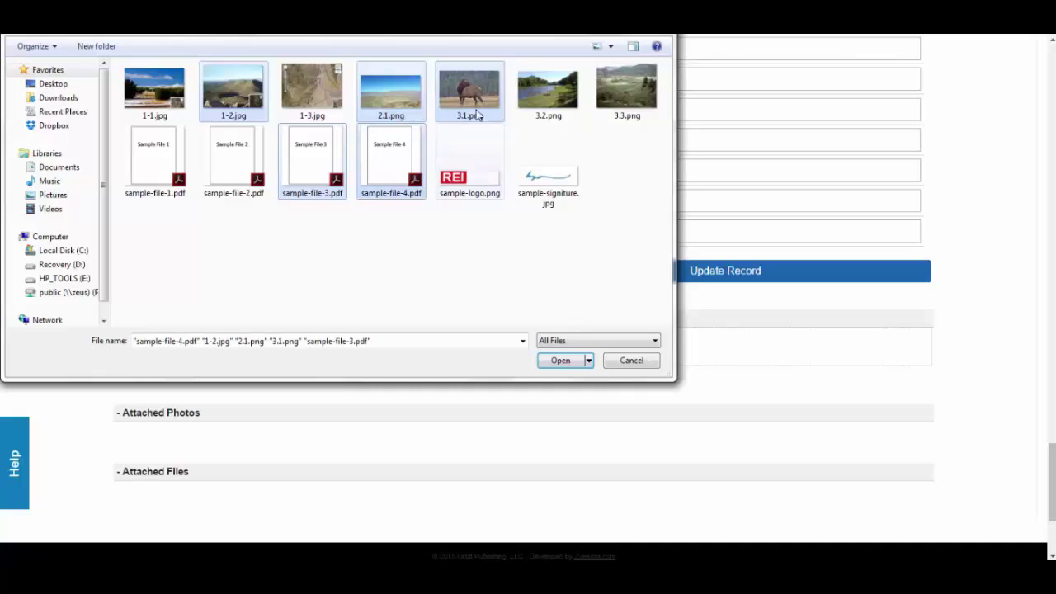
left_click(569, 92, "ctrl")
left_click(597, 98, "ctrl")
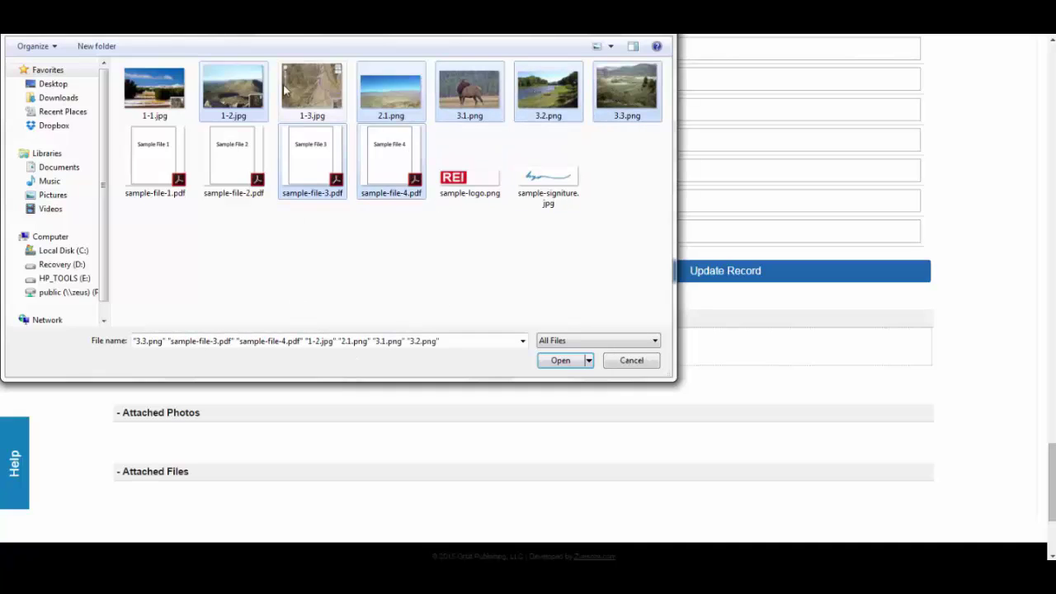
Select all the photos and PDFs from 1-1.jpg through sample-file-4.pdf and add them to the upload queue
left_click(161, 95)
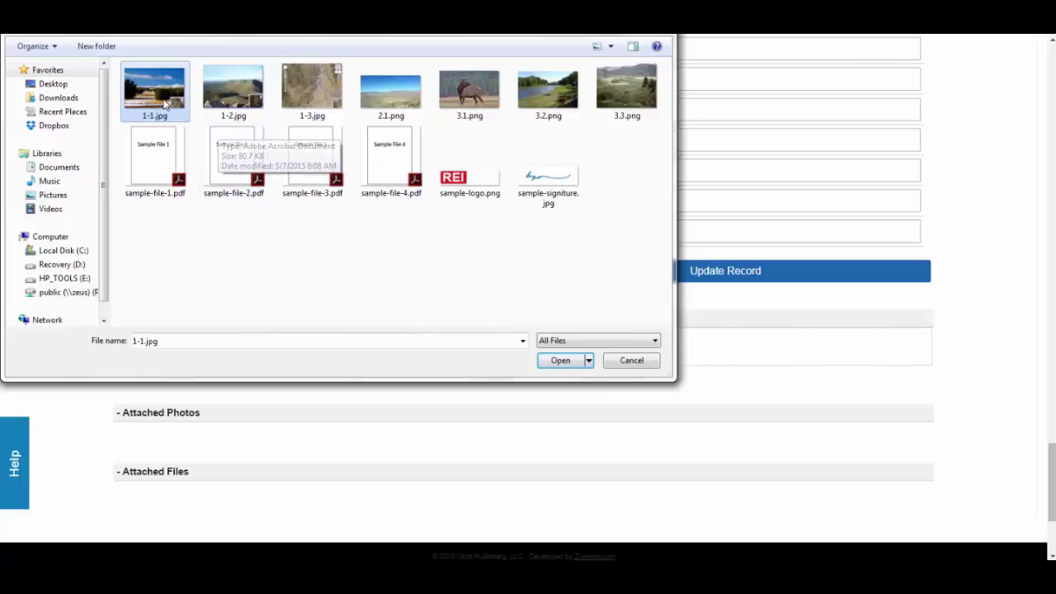
left_click(394, 158, "shift")
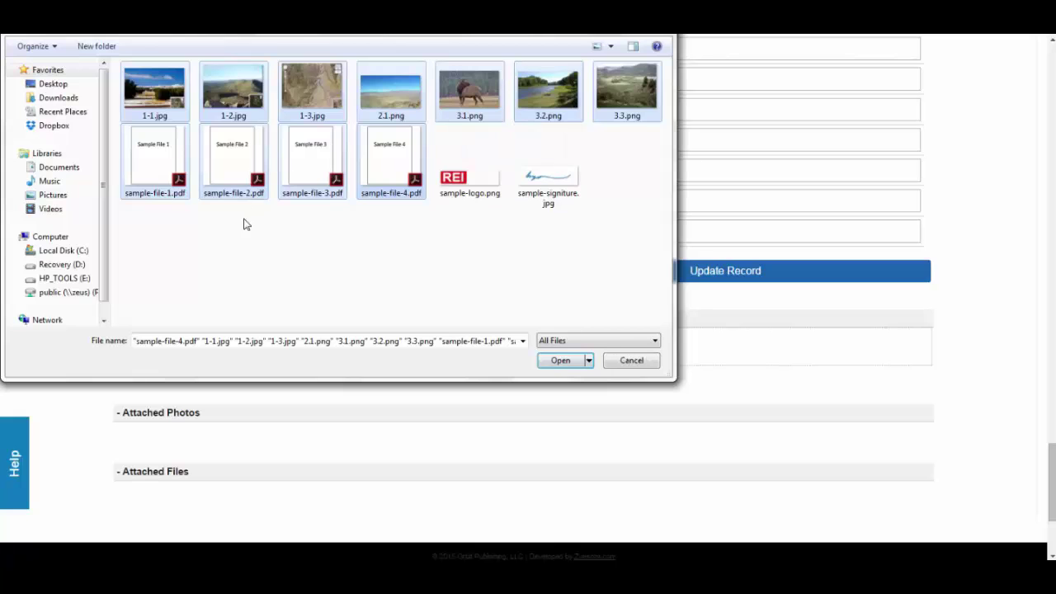
left_click(560, 360)
Look over the queued files with their title fields, public options and cancel options
scroll(515, 357, "down", 3)
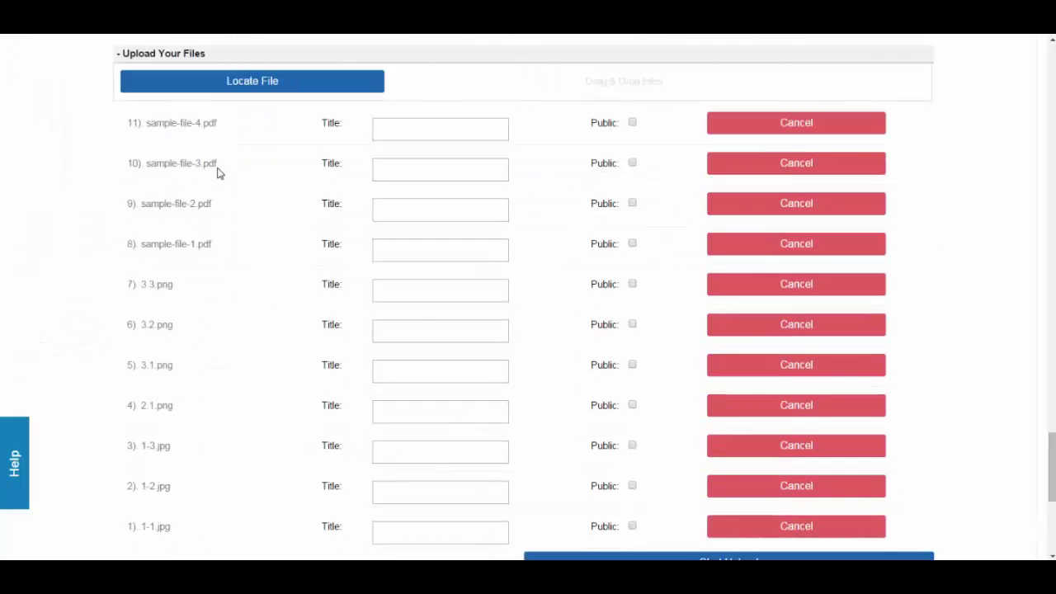
scroll(325, 337, "down", 2)
scroll(411, 107, "up", 1)
left_click(400, 71)
scroll(313, 184, "up", 2)
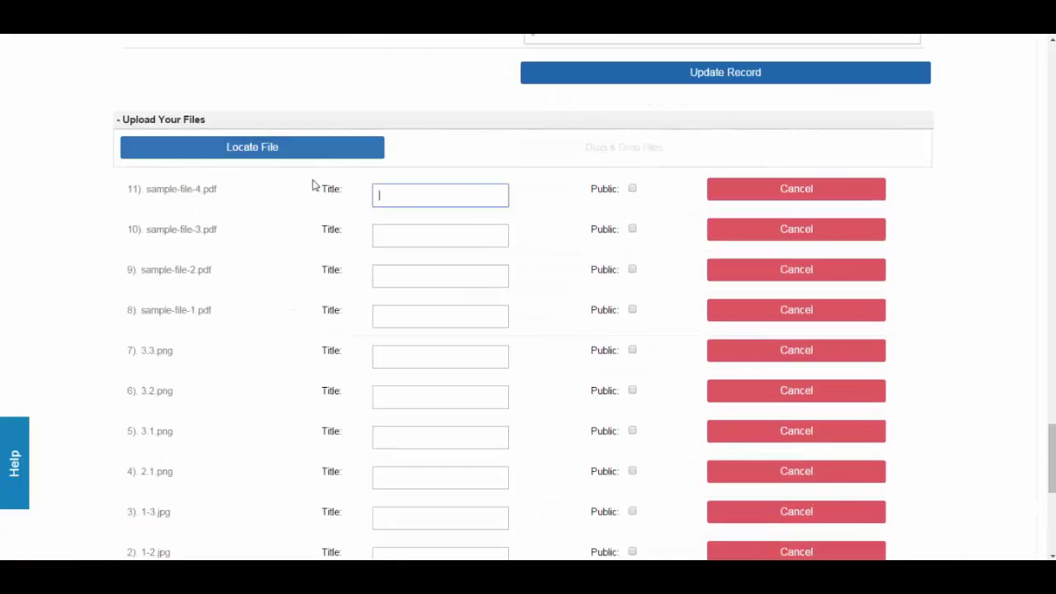
scroll(419, 301, "down", 2)
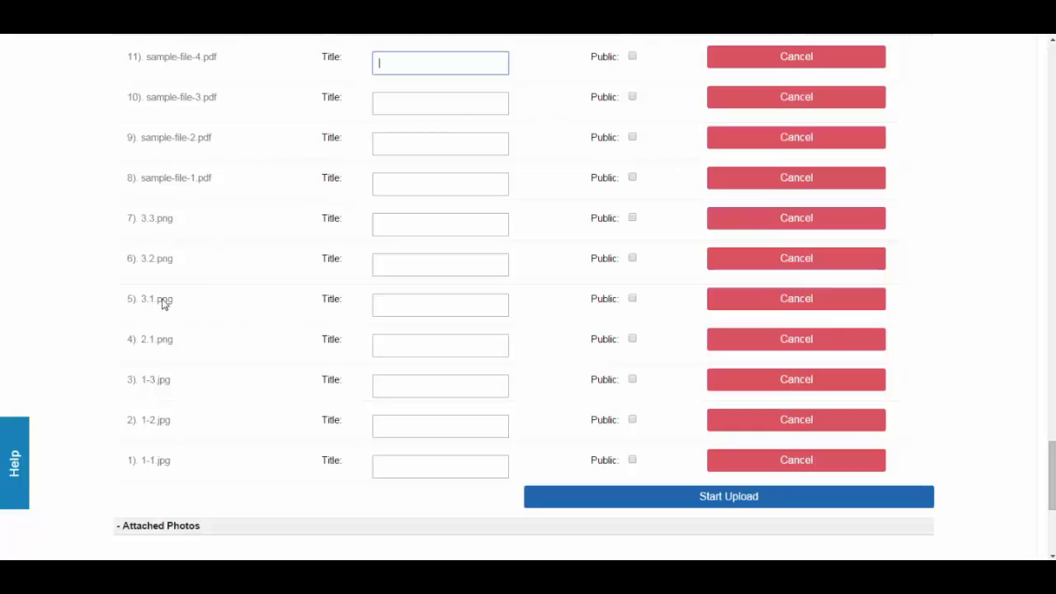
scroll(190, 433, "up", 2)
scroll(245, 412, "down", 2)
scroll(532, 272, "up", 2)
scroll(495, 215, "down", 3)
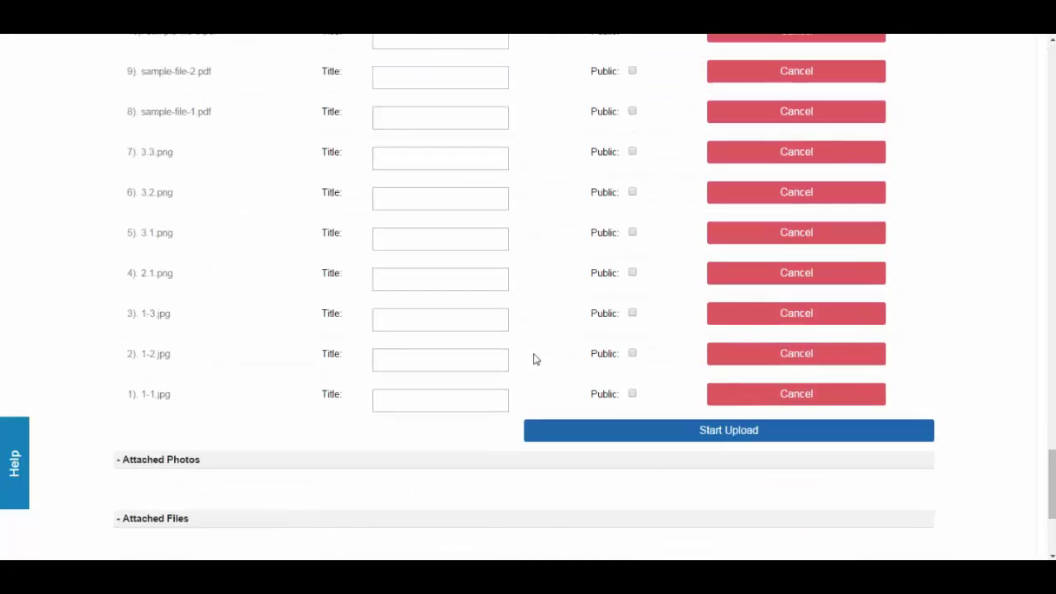
scroll(511, 363, "up", 1)
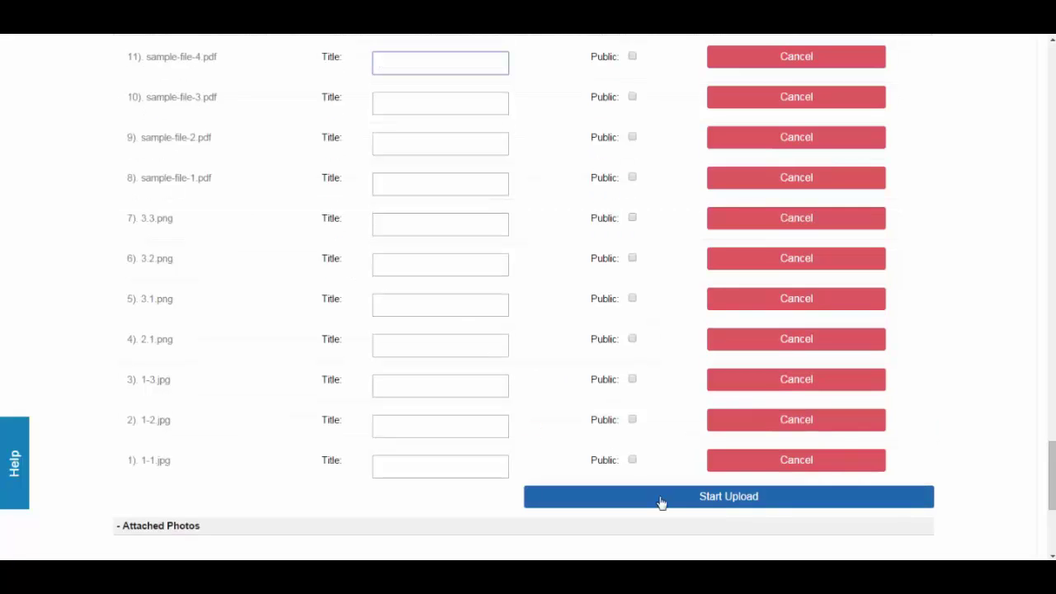
Upload all the queued files without titles and check the attached photos
left_click(627, 500)
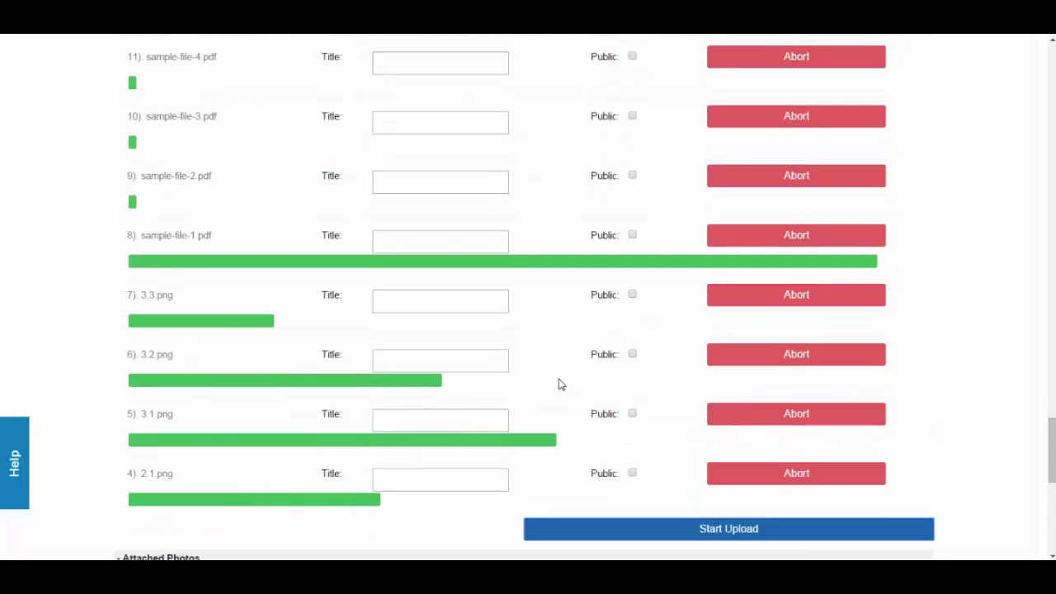
scroll(548, 330, "up", 2)
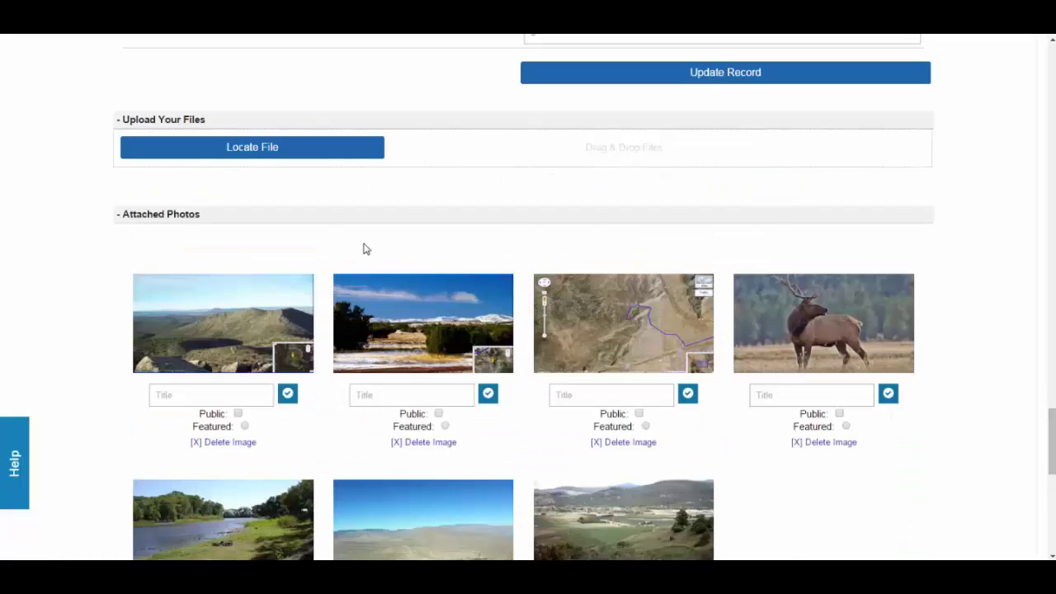
scroll(277, 272, "down", 3)
Title the first attached photo, the rocky hill landscape, "view from the property" and save the title
left_click(199, 191)
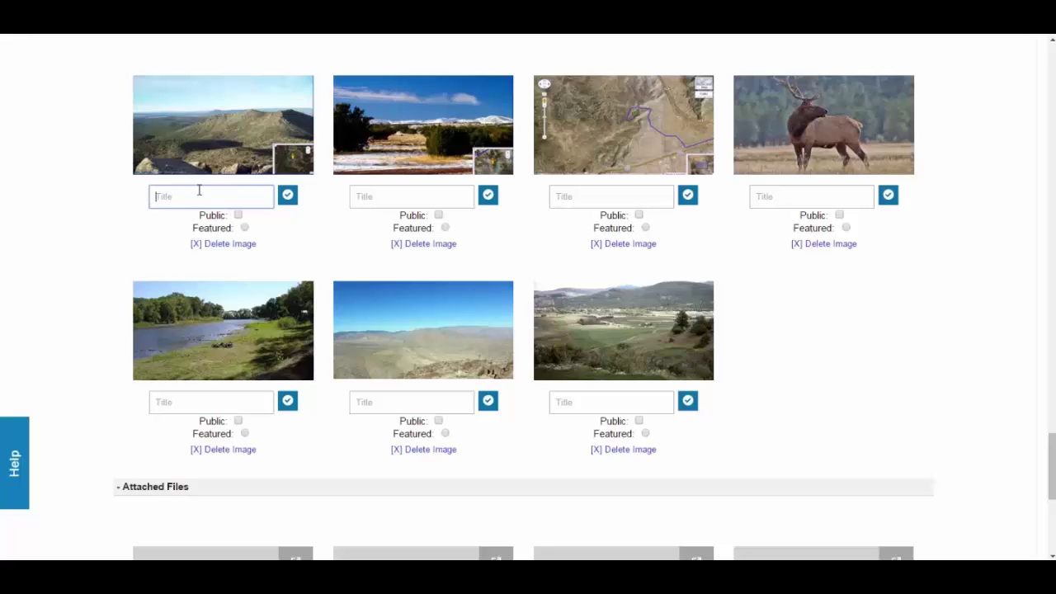
type("view from the property")
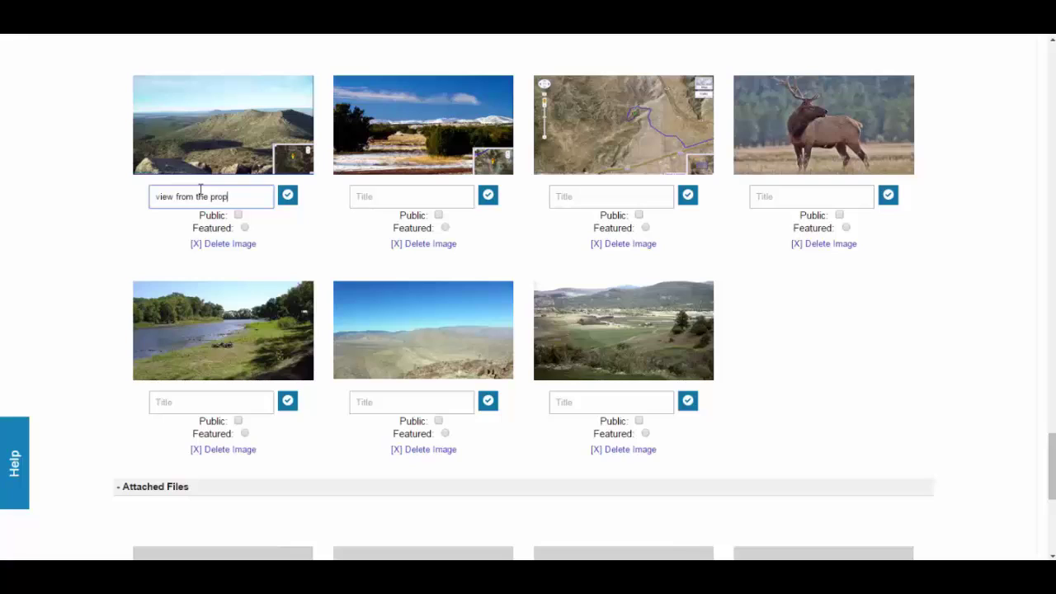
left_click(289, 198)
left_click_drag(150, 189, 260, 193)
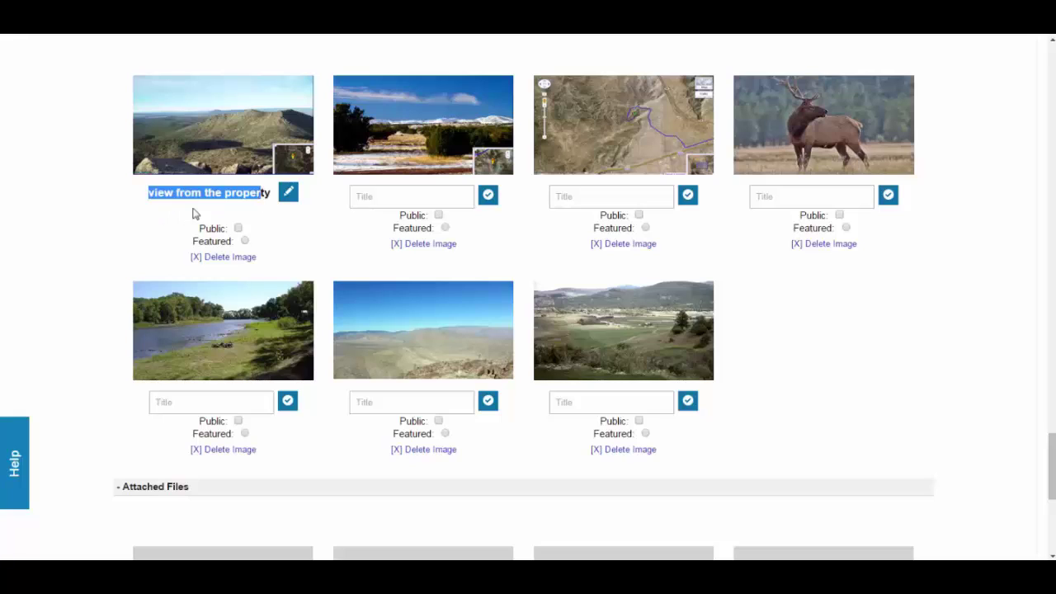
Title the second attached photo, with the snowy field, "the property" and save the title
left_click(386, 195)
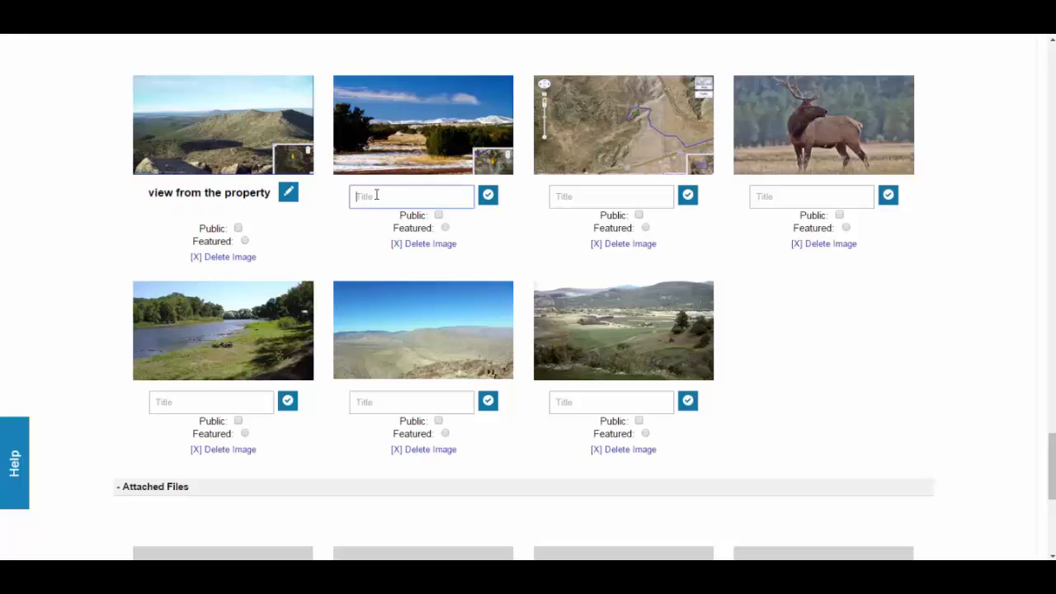
type("the property")
left_click(485, 198)
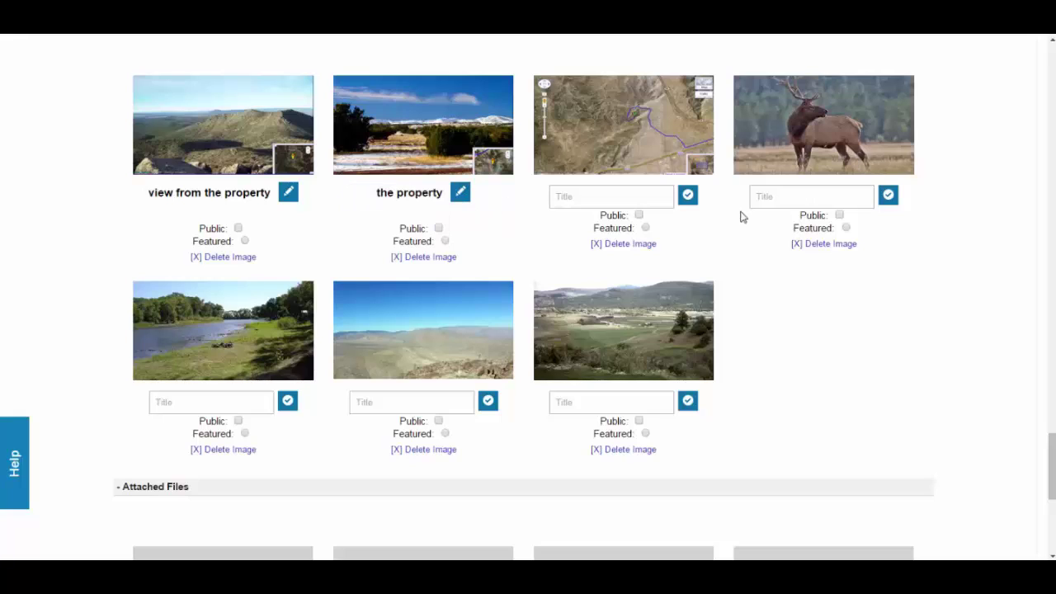
Title the elk photo "hunting in the area" and save the title
left_click(768, 198)
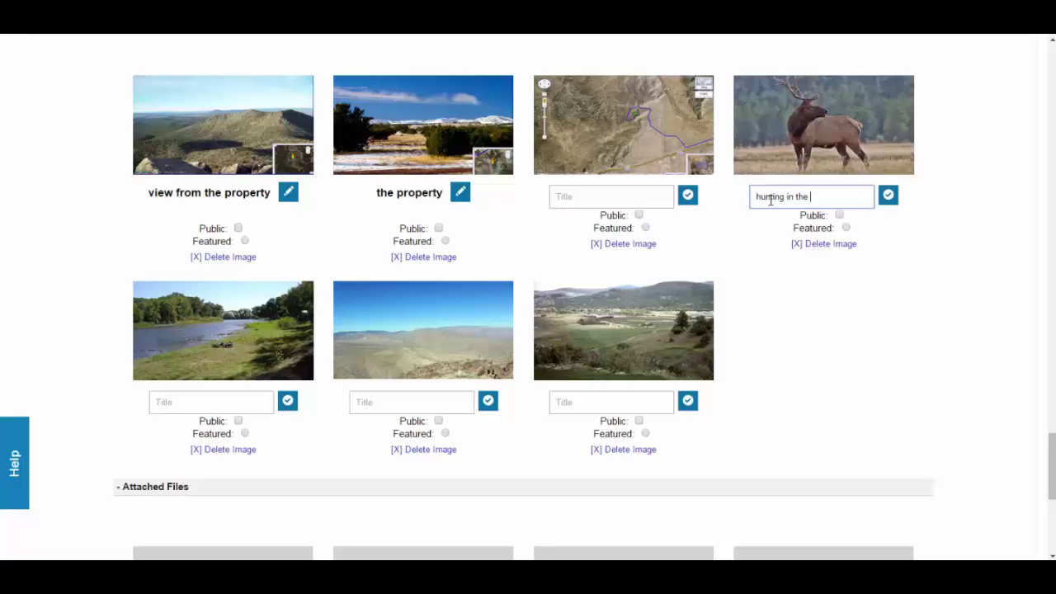
left_click(888, 195)
Title the aerial map photo "aerial shot" and save the title
left_click(604, 195)
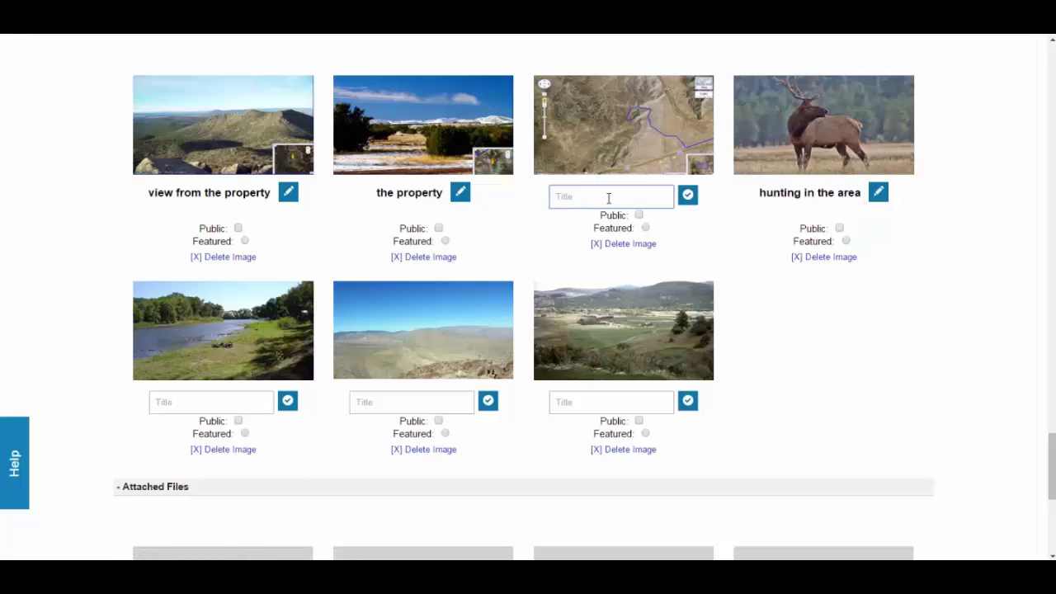
type("aerial shot")
left_click(688, 203)
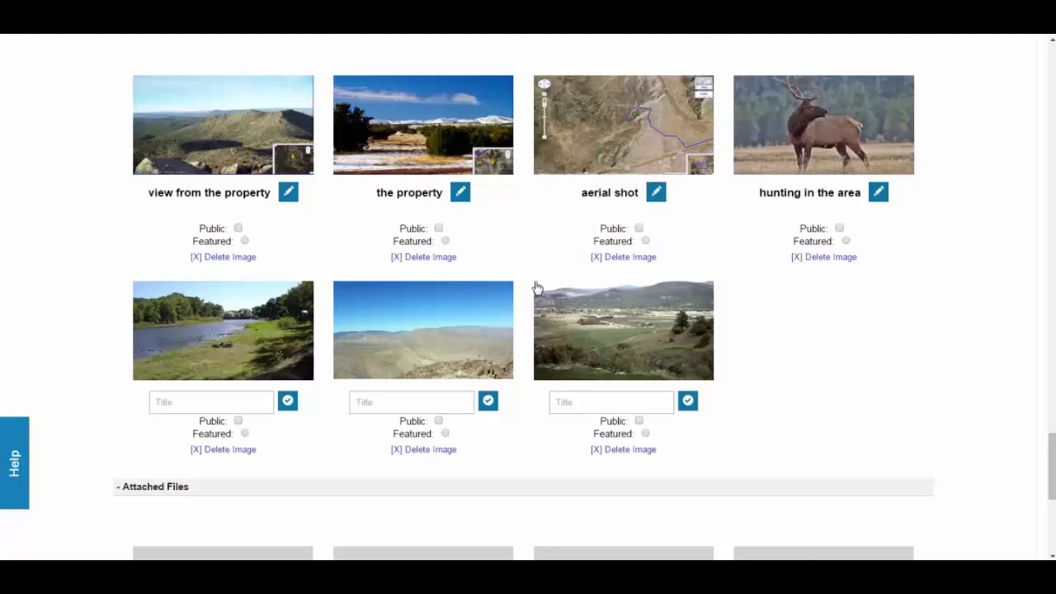
Title the river photo "river nearby" and save the title
scroll(353, 325, "down", 3)
left_click(253, 266)
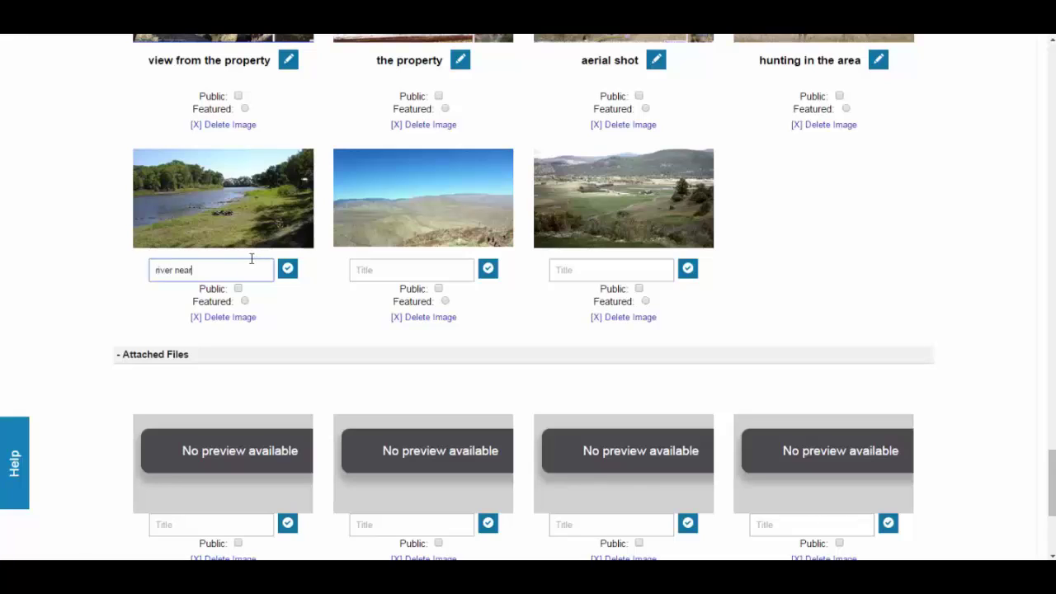
left_click(287, 269)
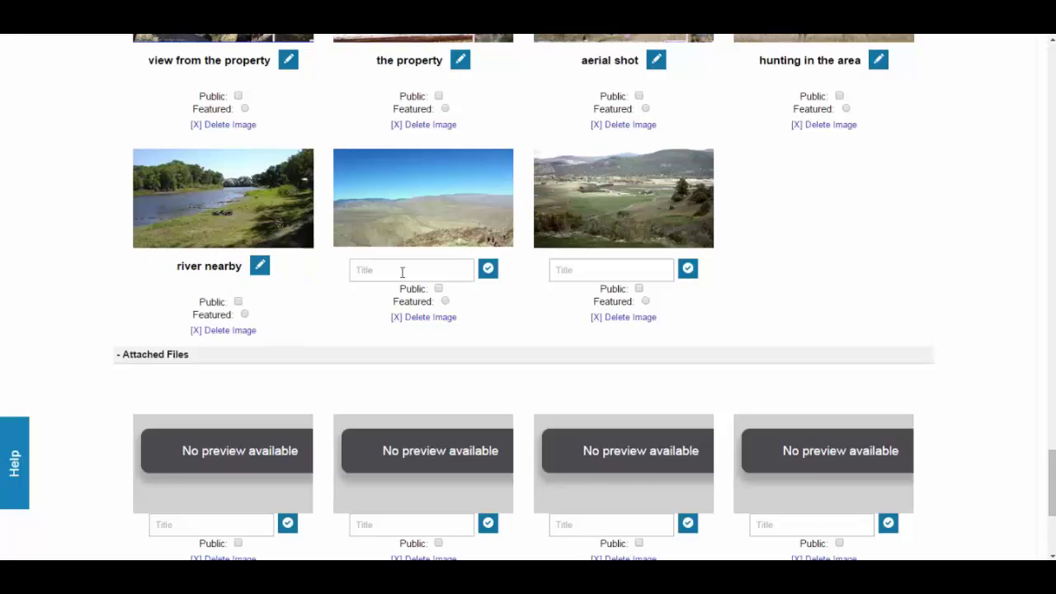
Title the last attached photo, the green valley with hills, "gold course in area" and save the title
left_click(402, 272)
left_click(607, 264)
type("gold course in area")
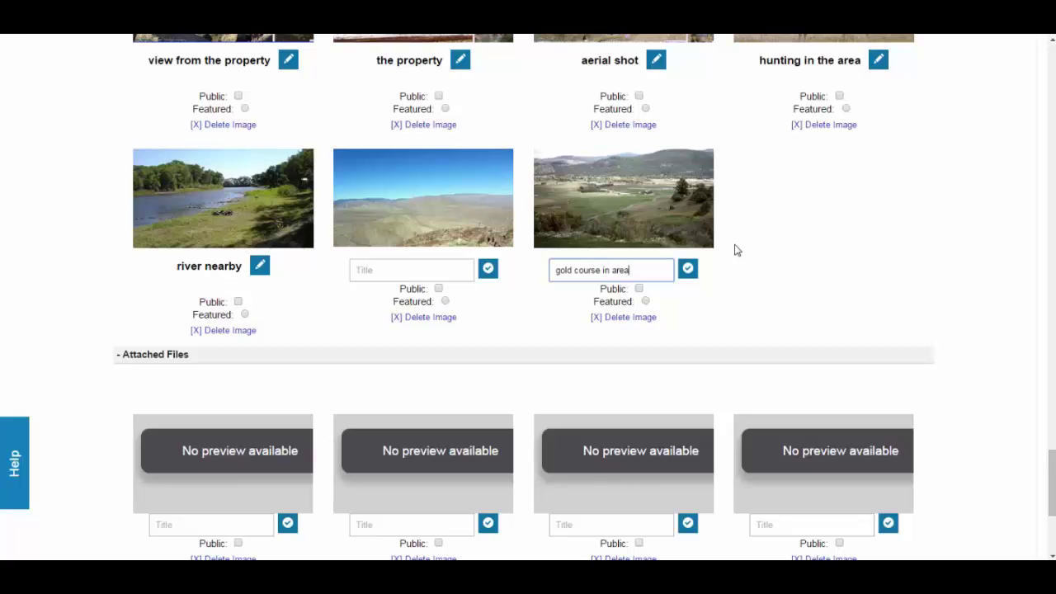
left_click(688, 270)
Set the "hunting in the area" elk photo as the listing's featured image
scroll(619, 207, "up", 2)
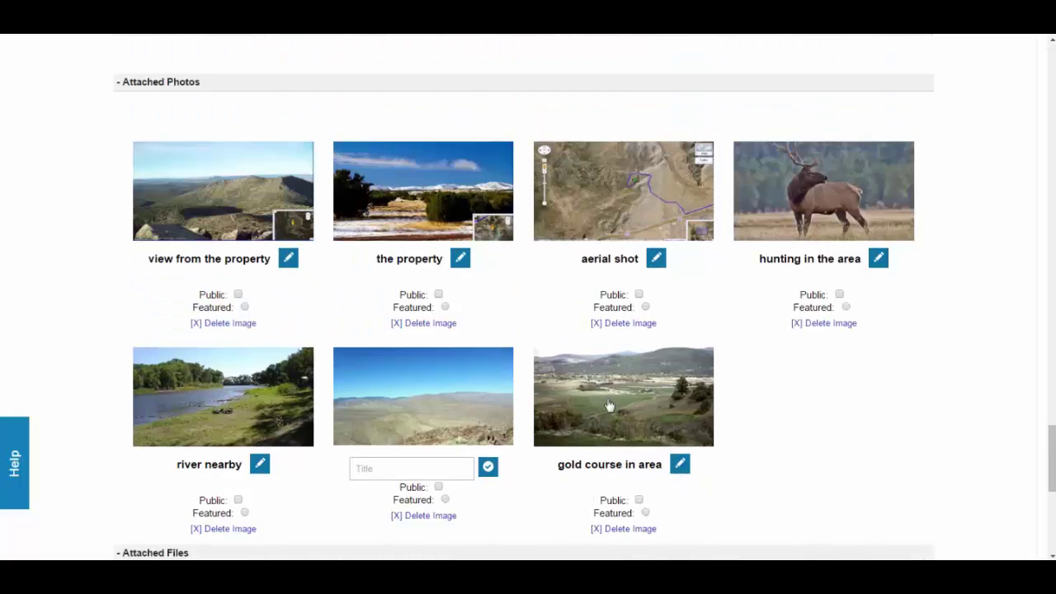
scroll(303, 378, "down", 1)
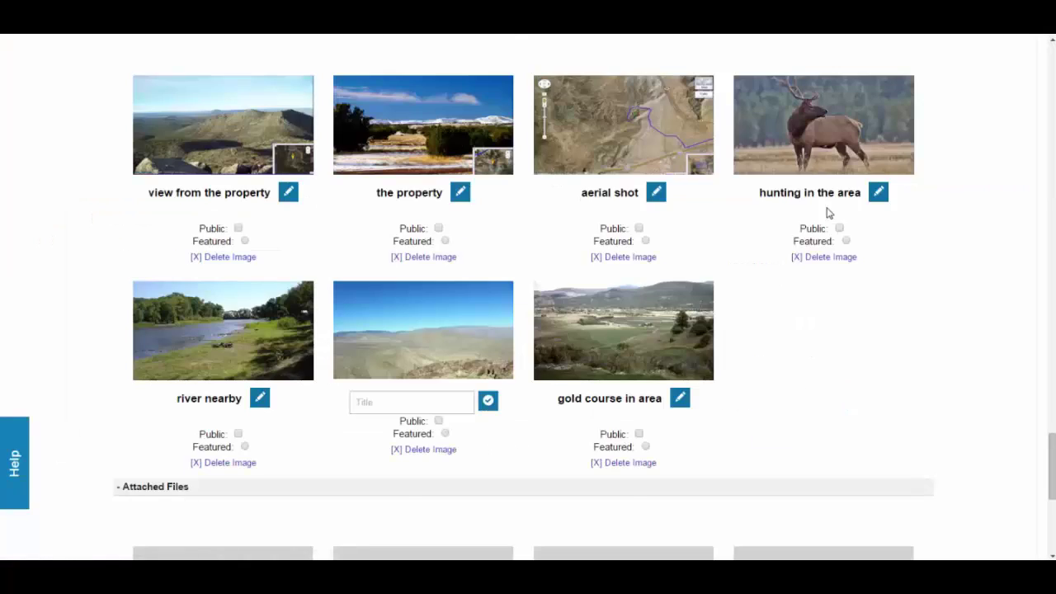
scroll(825, 212, "up", 1)
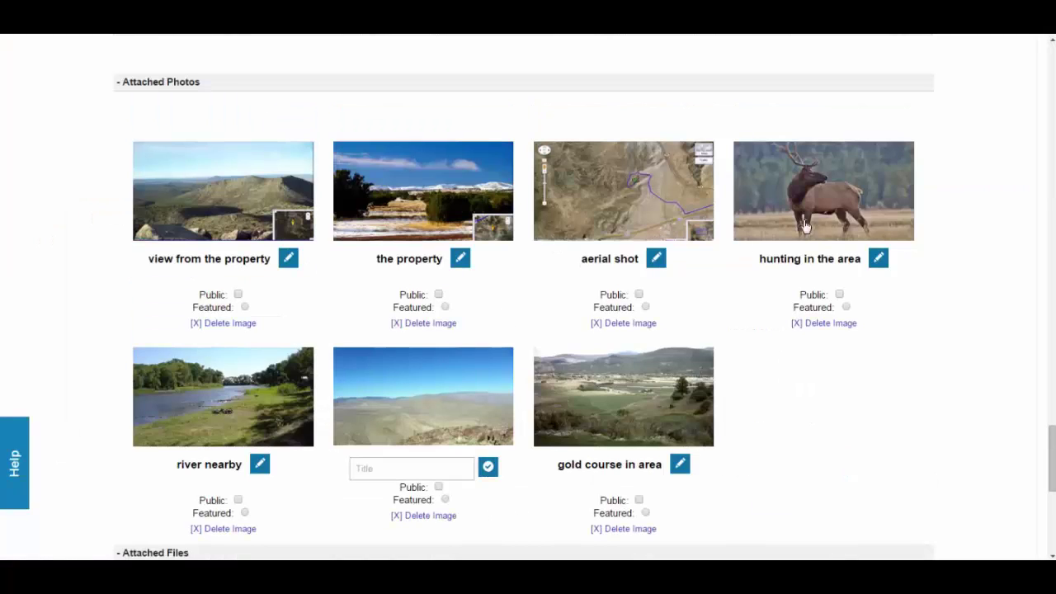
left_click(845, 307)
Make all the titled photos public, leaving the untitled desert photo private
scroll(631, 330, "down", 1)
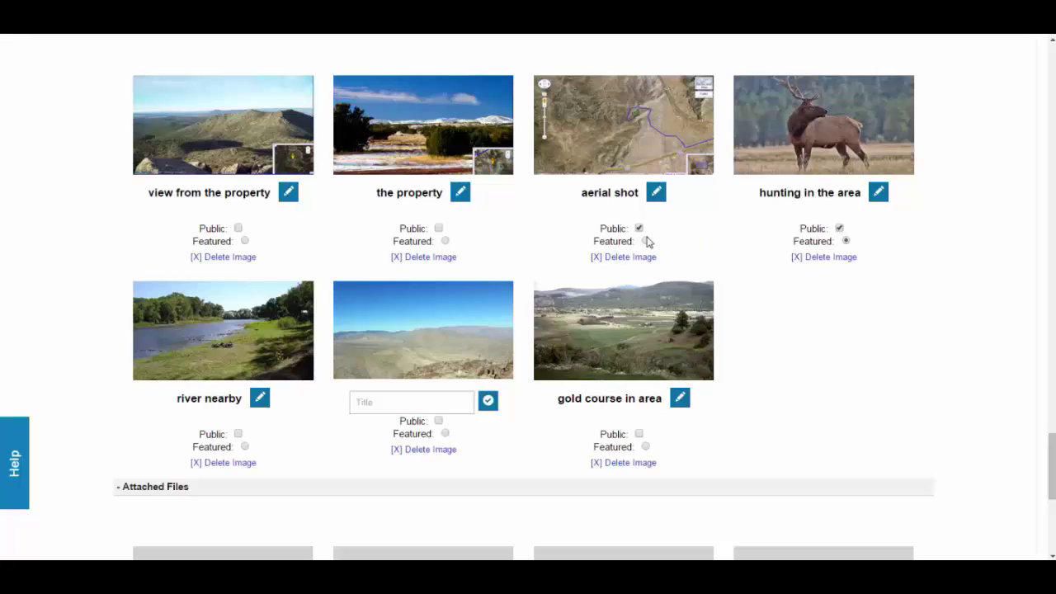
left_click(438, 229)
left_click(237, 228)
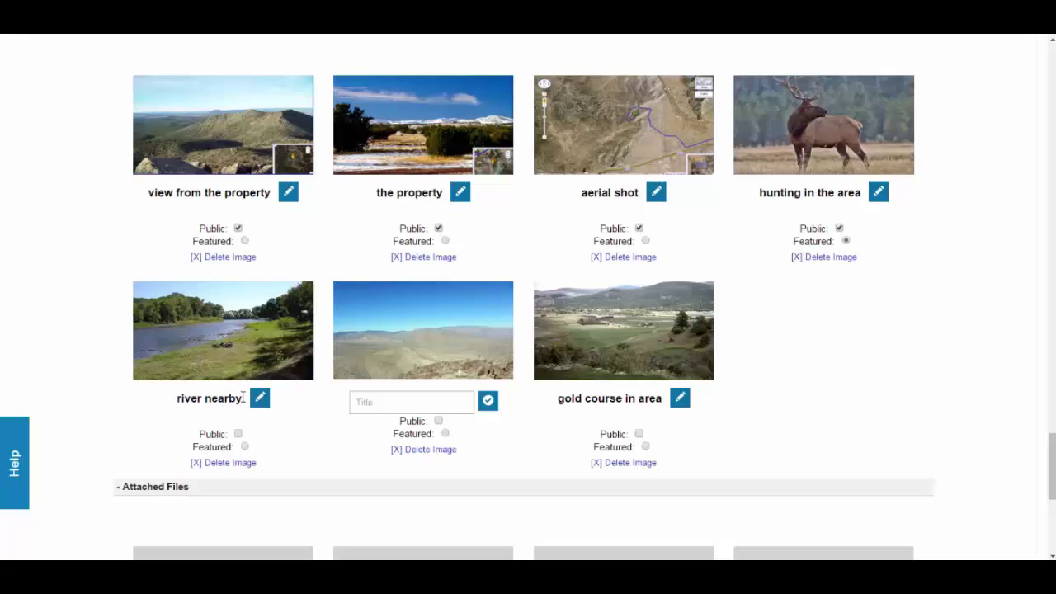
left_click(639, 433)
scroll(383, 376, "down", 1)
scroll(422, 426, "up", 1)
scroll(481, 227, "down", 1)
scroll(437, 264, "up", 2)
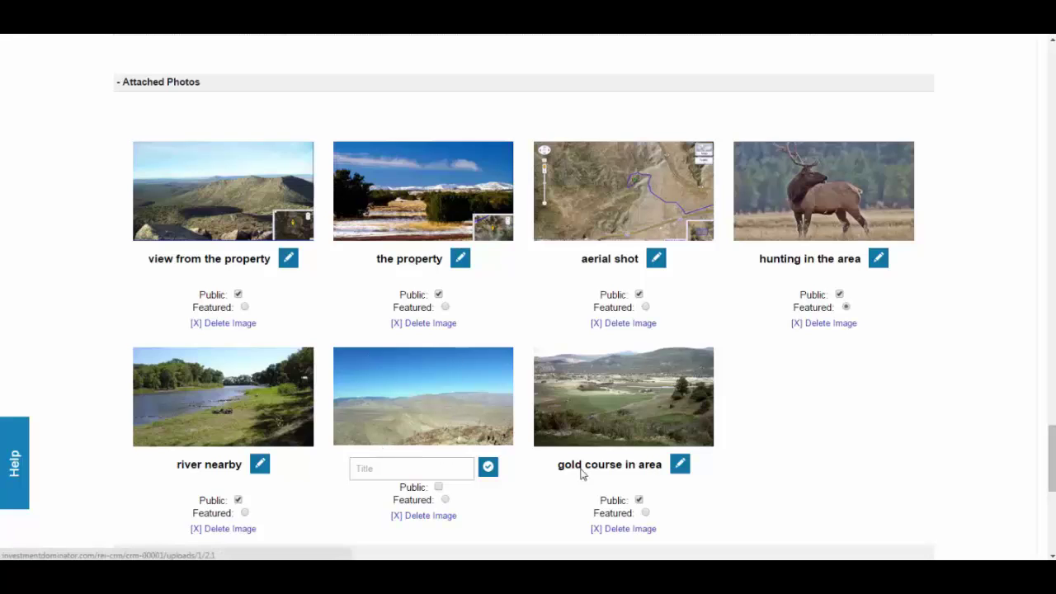
scroll(473, 400, "down", 2)
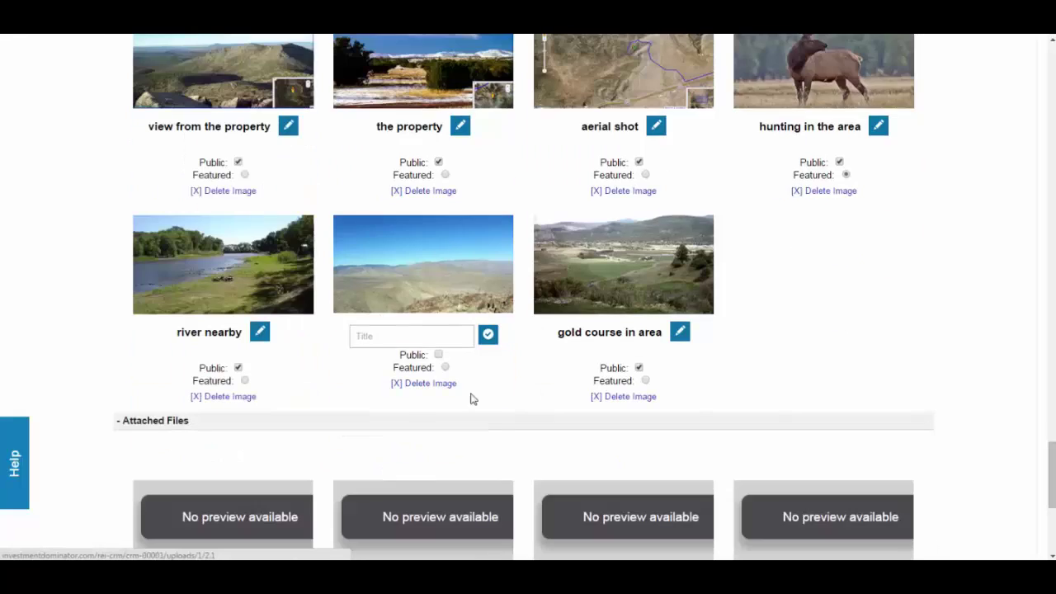
scroll(710, 255, "up", 1)
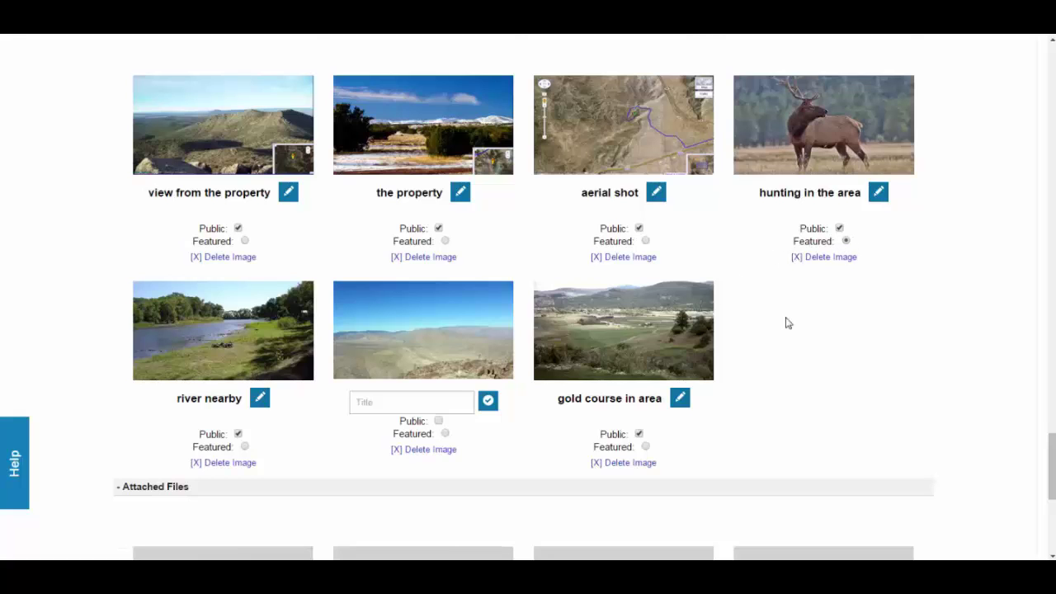
Title the first attached file "Affidavid", save the title and make the file public
scroll(465, 407, "down", 4)
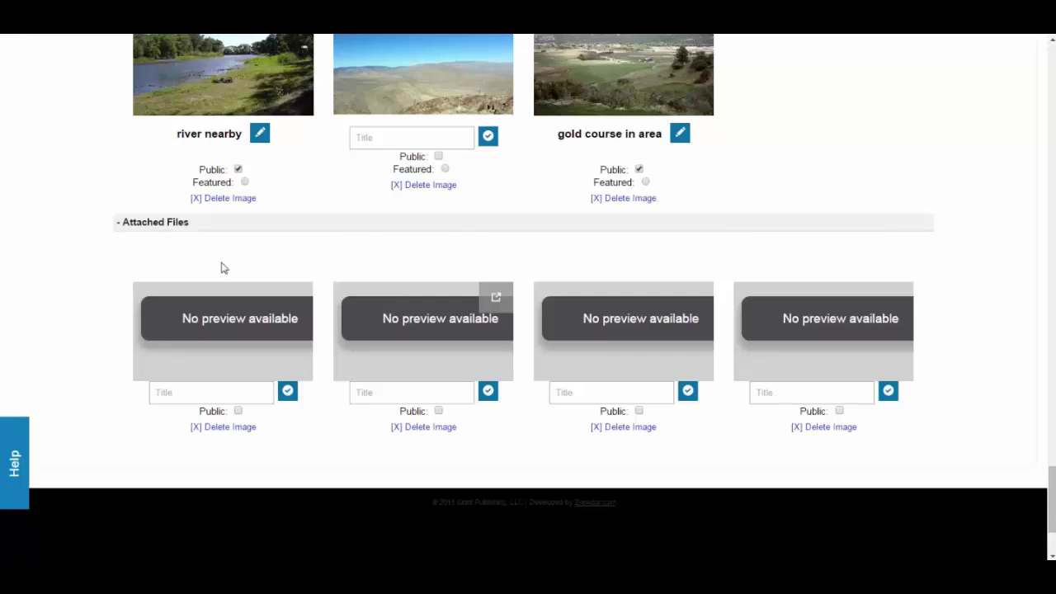
left_click(205, 396)
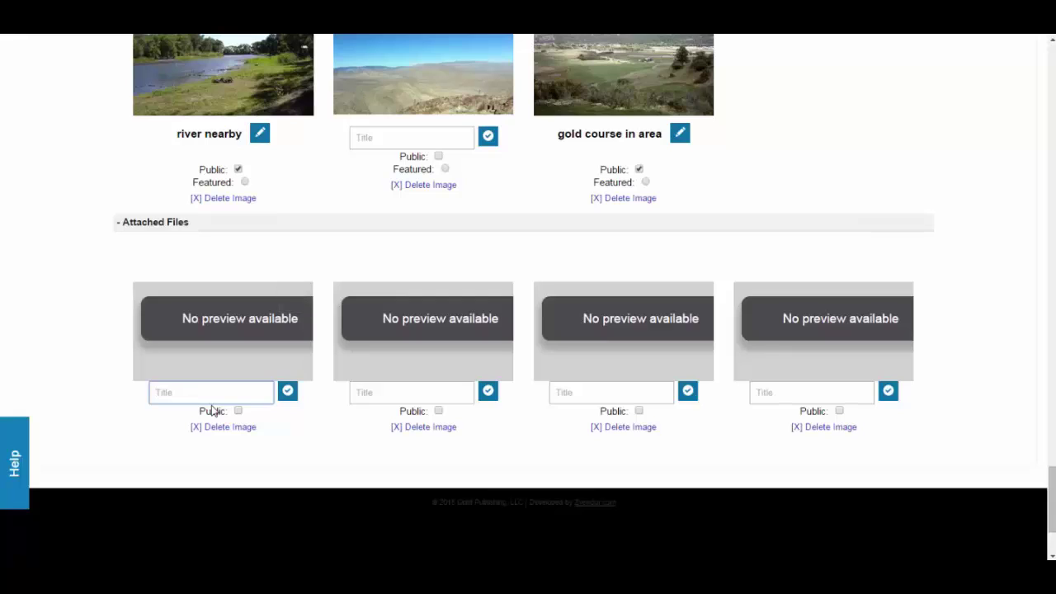
type("Affidavid")
left_click(287, 391)
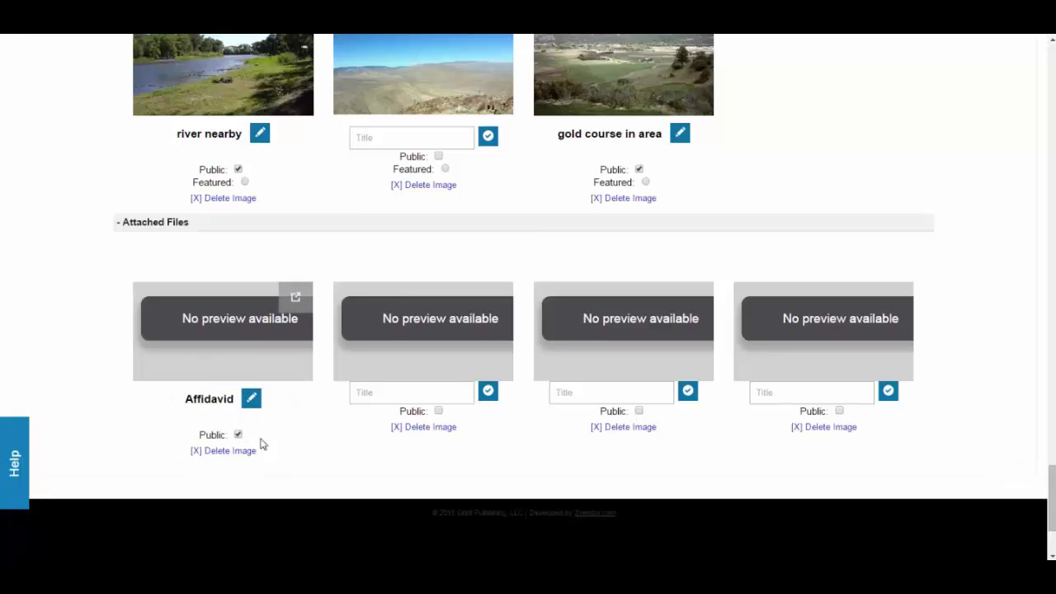
Save the property record with the attached photos and files
scroll(801, 216, "up", 3)
scroll(784, 381, "down", 5)
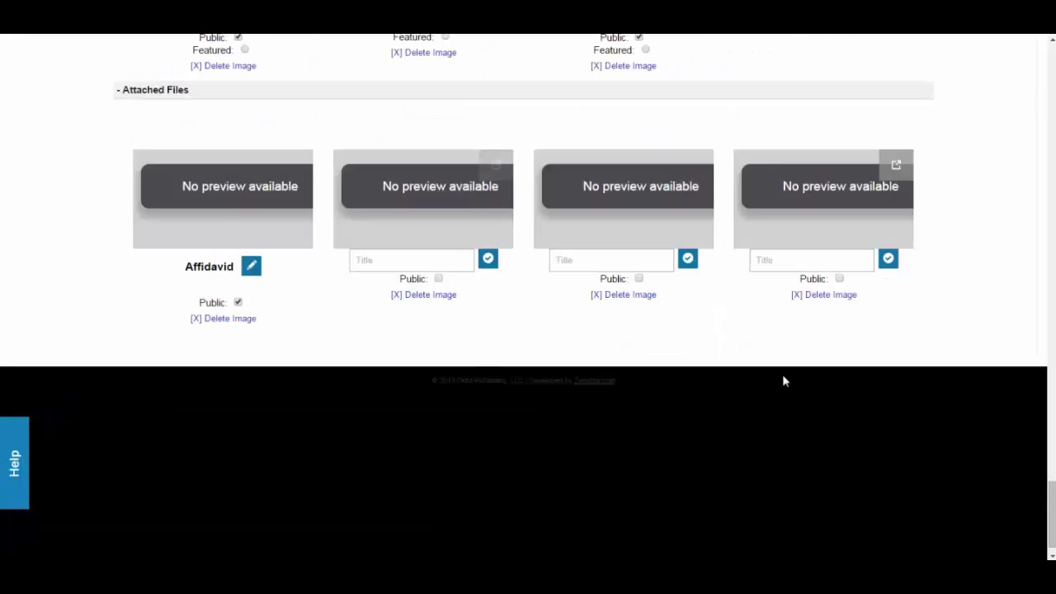
scroll(832, 342, "up", 7)
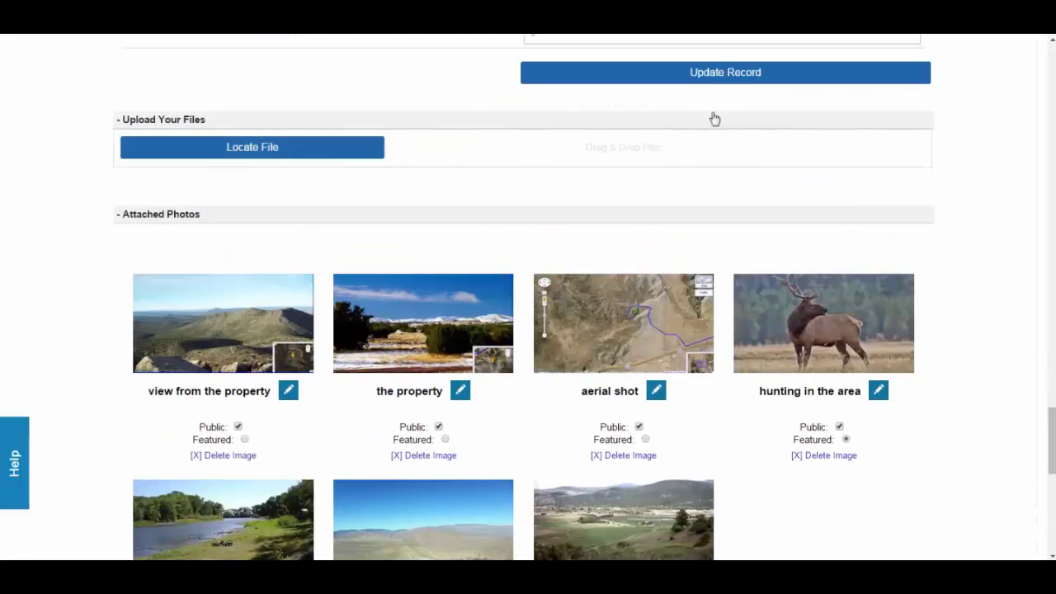
left_click(711, 79)
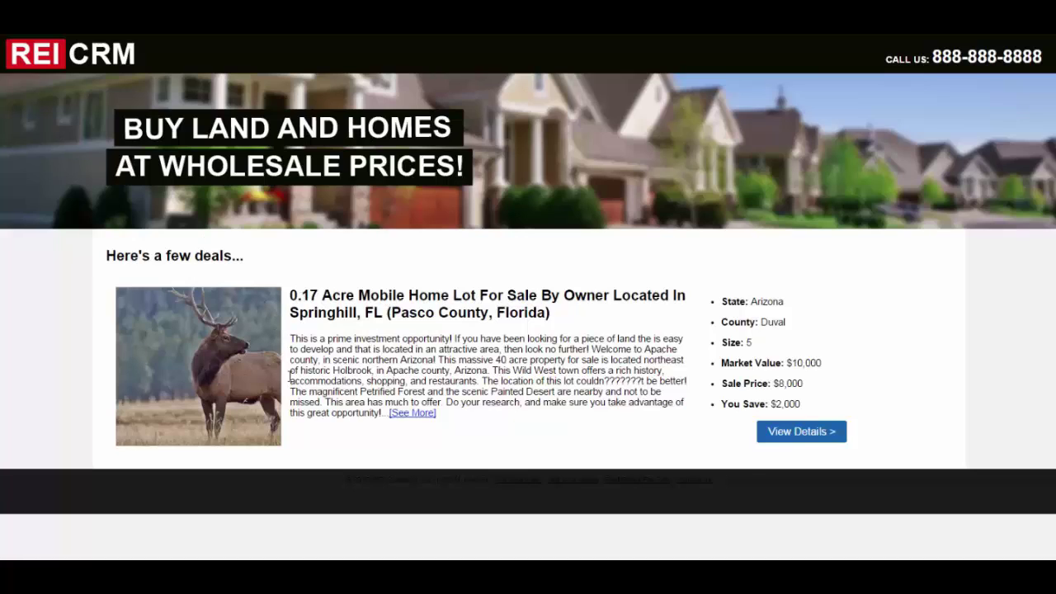
Open the deal's full details on the public listing site and review the published photos with their captions
left_click(797, 431)
scroll(415, 276, "down", 2)
scroll(415, 276, "down", 3)
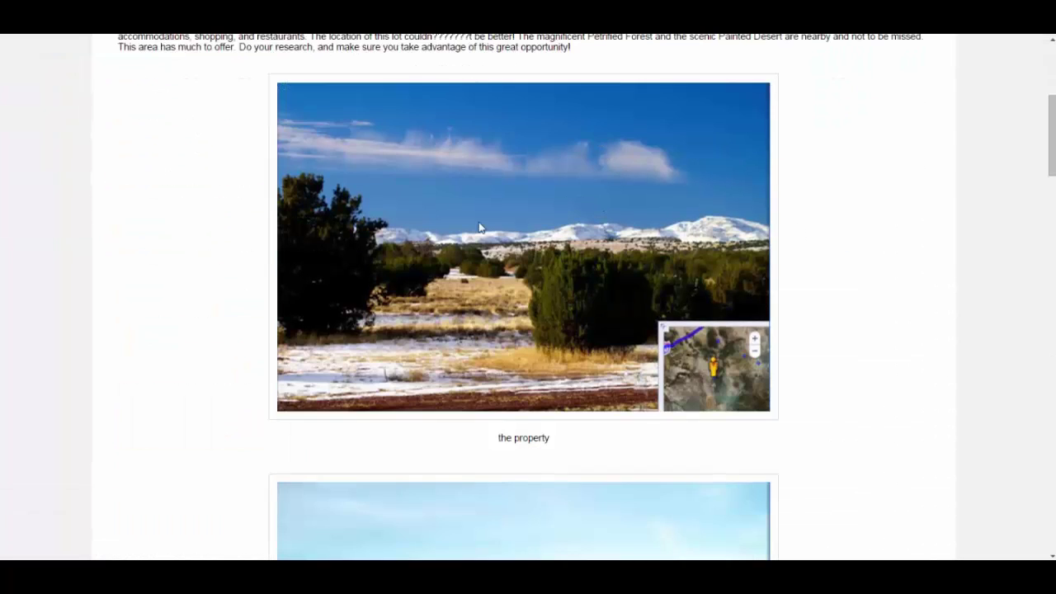
scroll(440, 316, "up", 2)
scroll(530, 194, "down", 5)
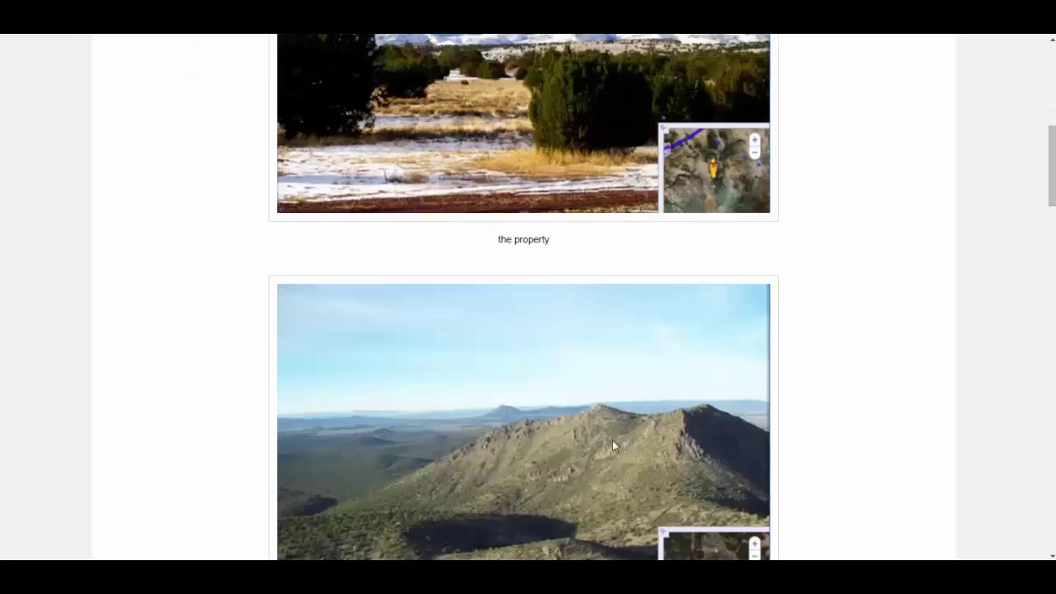
scroll(588, 340, "down", 8)
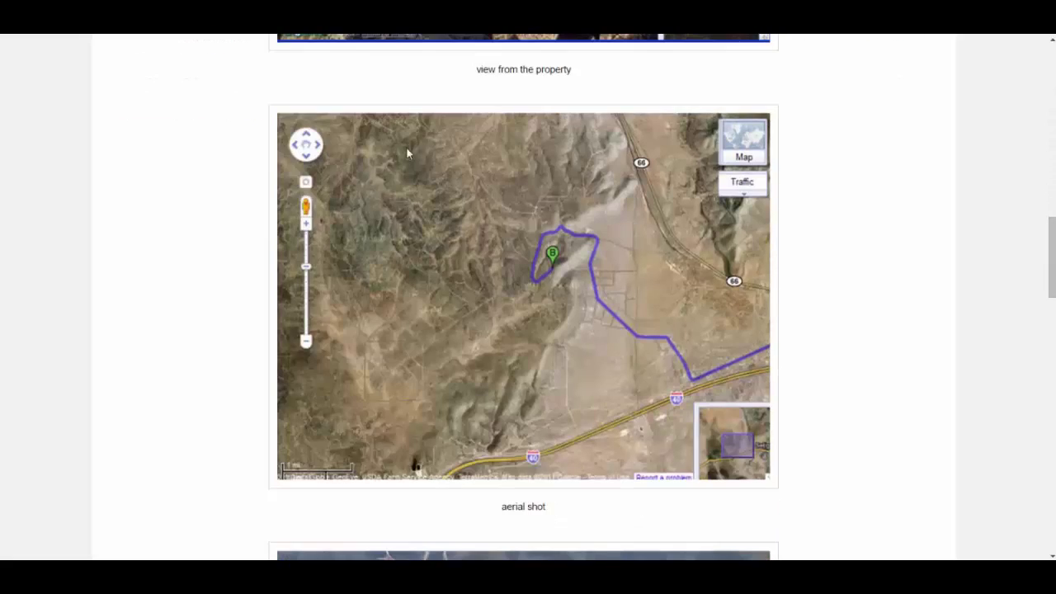
scroll(376, 292, "down", 2)
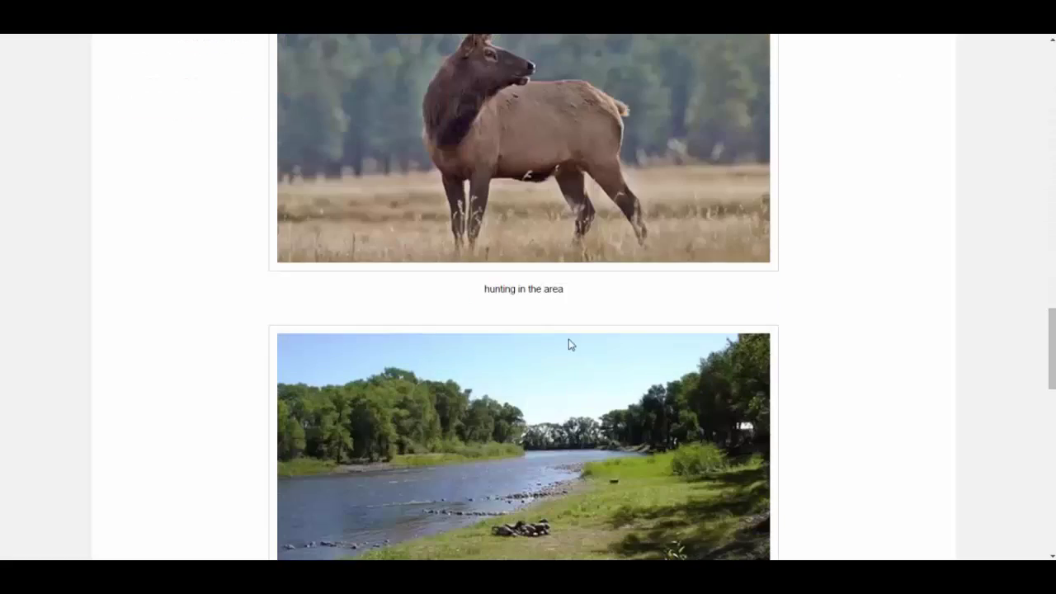
scroll(568, 344, "down", 4)
scroll(391, 200, "down", 3)
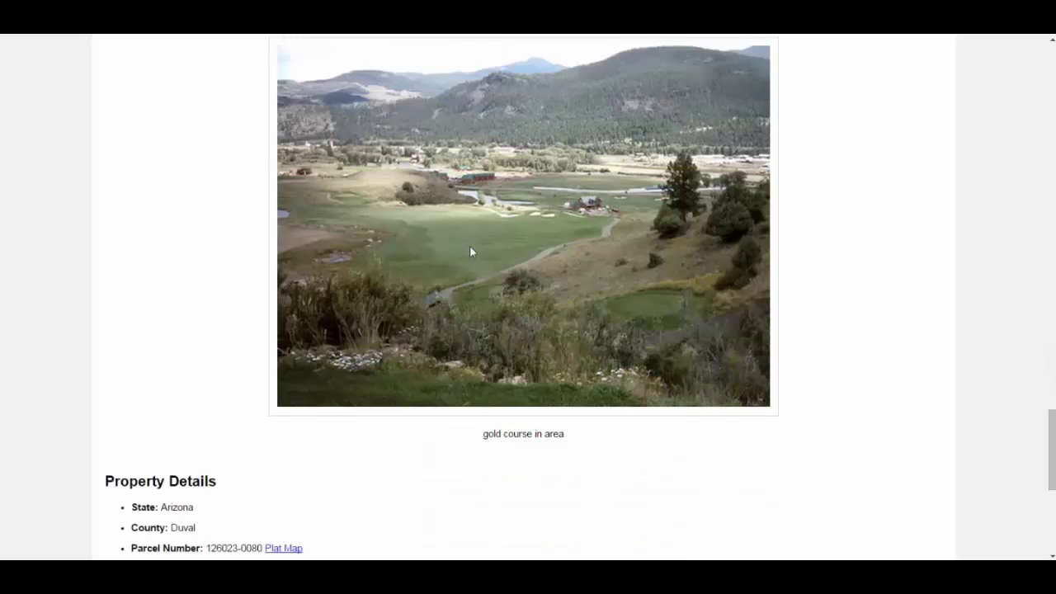
triple_click(491, 435)
scroll(578, 347, "up", 15)
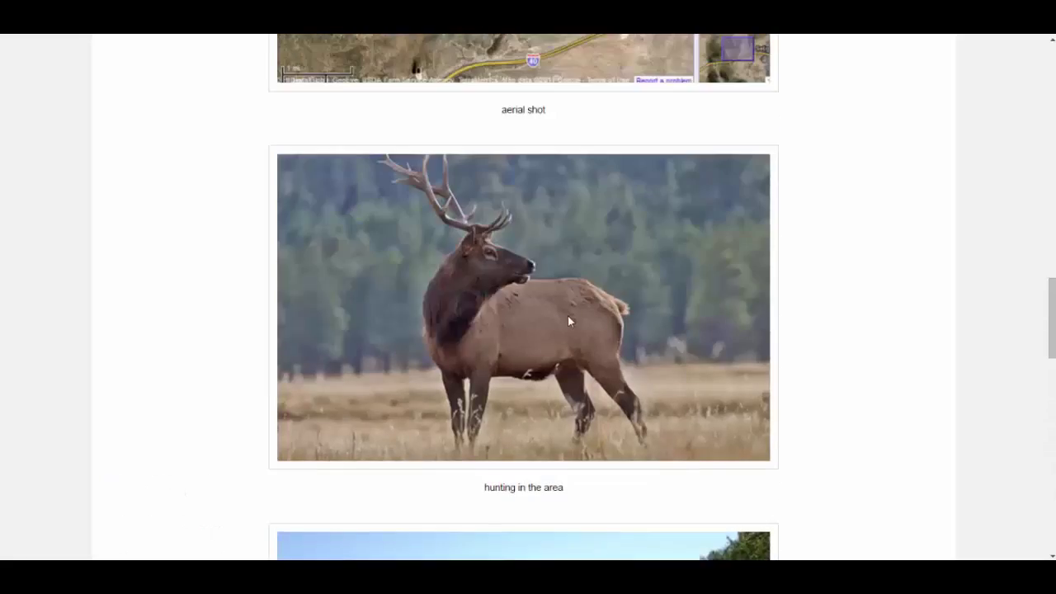
scroll(419, 355, "up", 10)
scroll(419, 354, "down", 8)
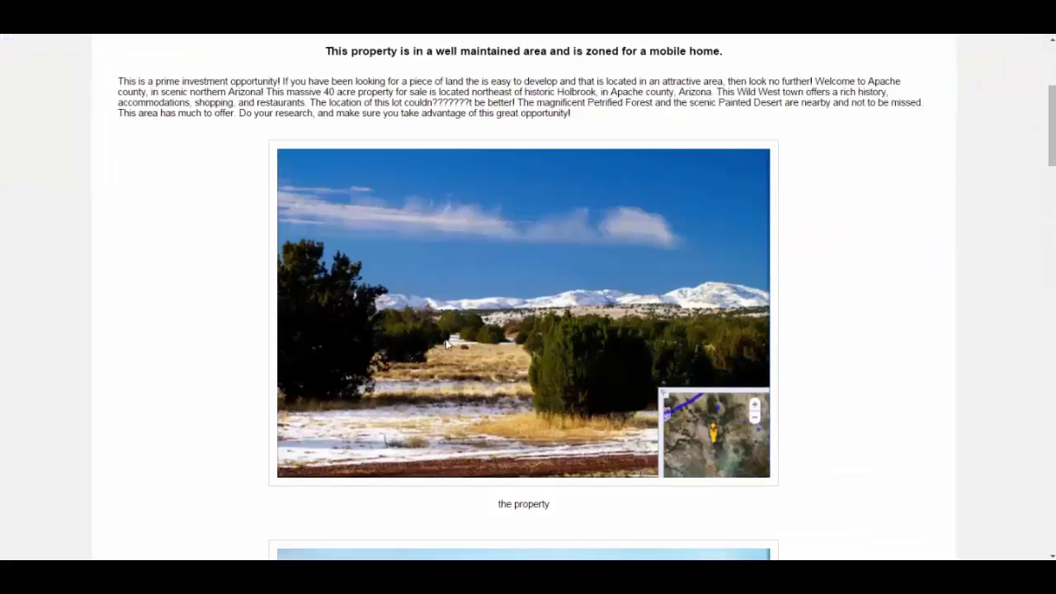
scroll(497, 332, "down", 18)
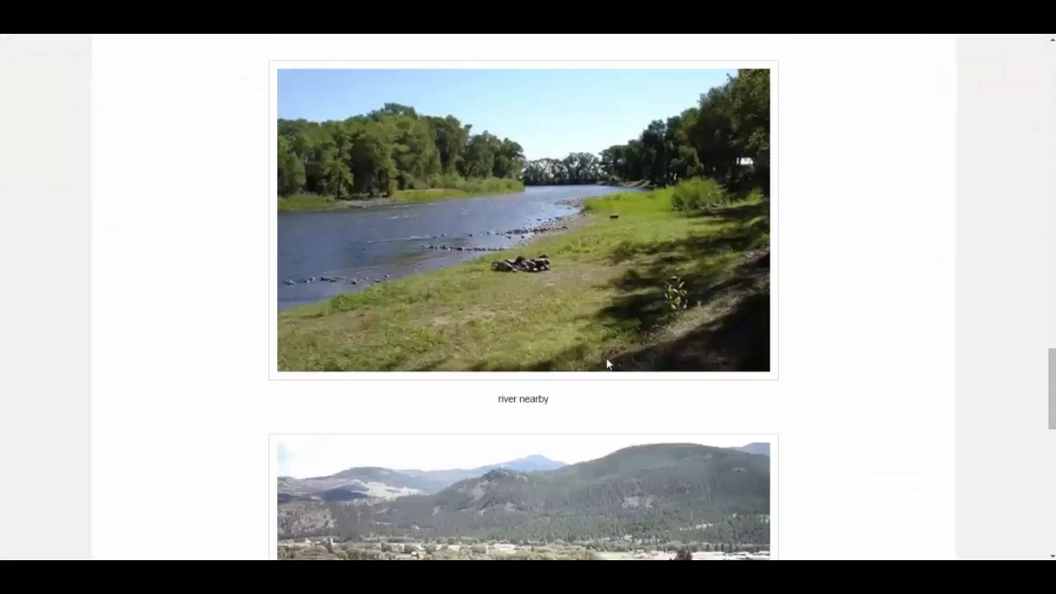
scroll(891, 49, "up", 2)
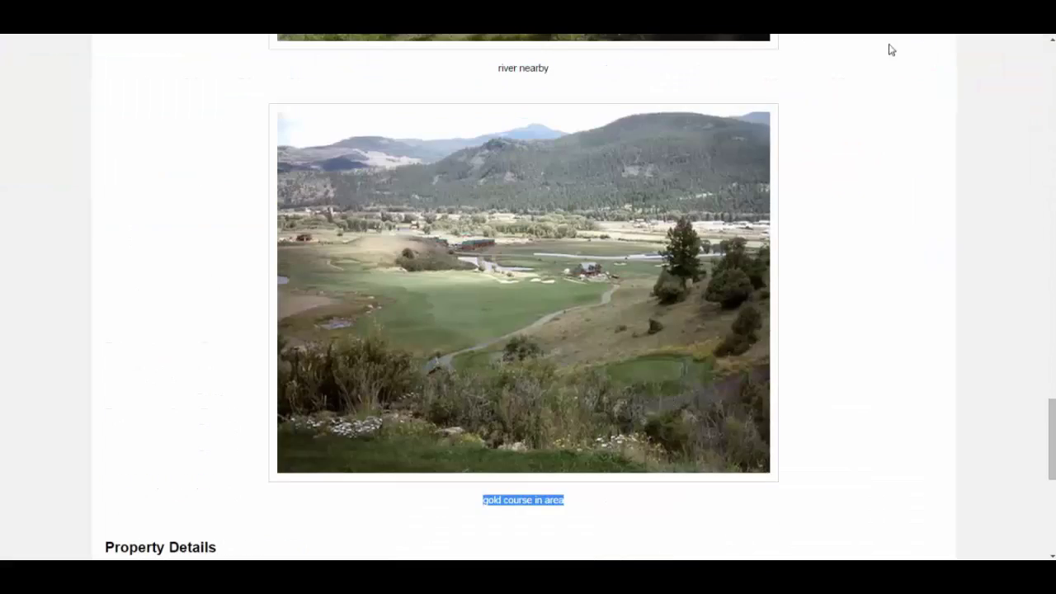
scroll(658, 250, "up", 2)
scroll(634, 514, "down", 2)
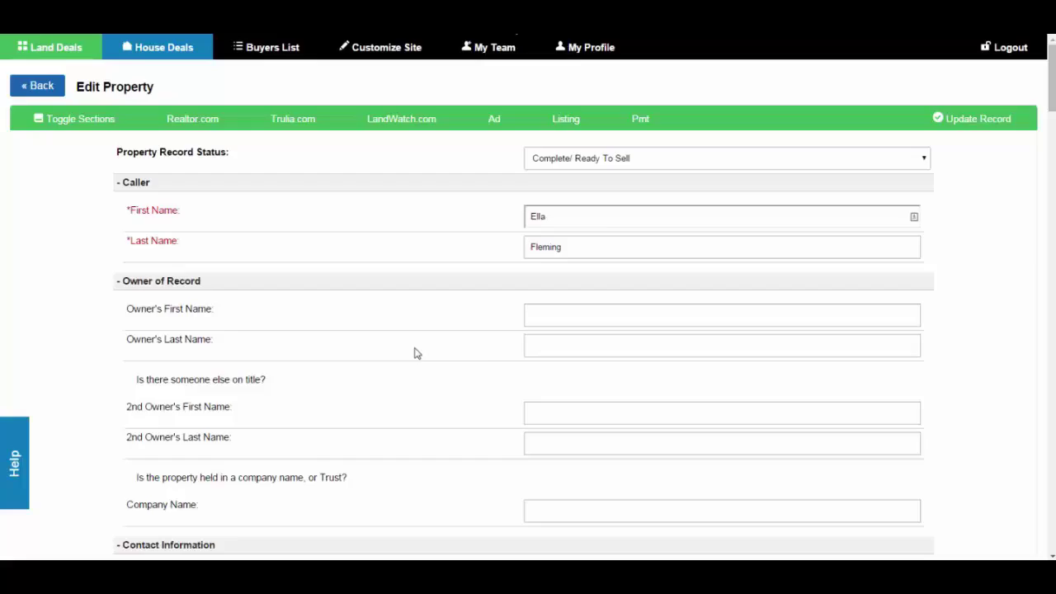
Return to the property record and make the "gold course in area" photo non-public
scroll(619, 391, "down", 15)
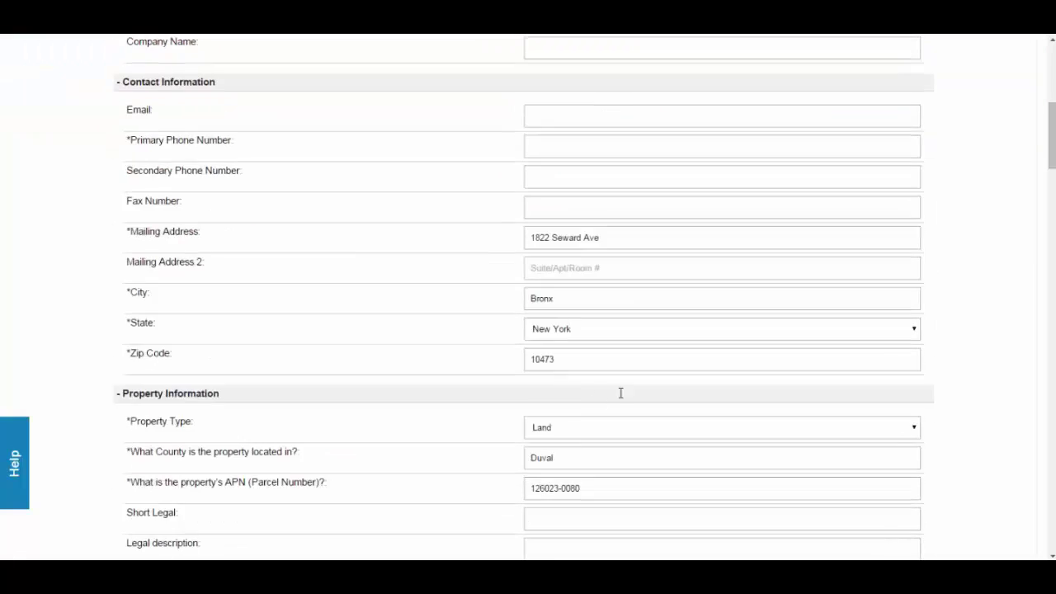
left_click_drag(1051, 198, 1031, 489)
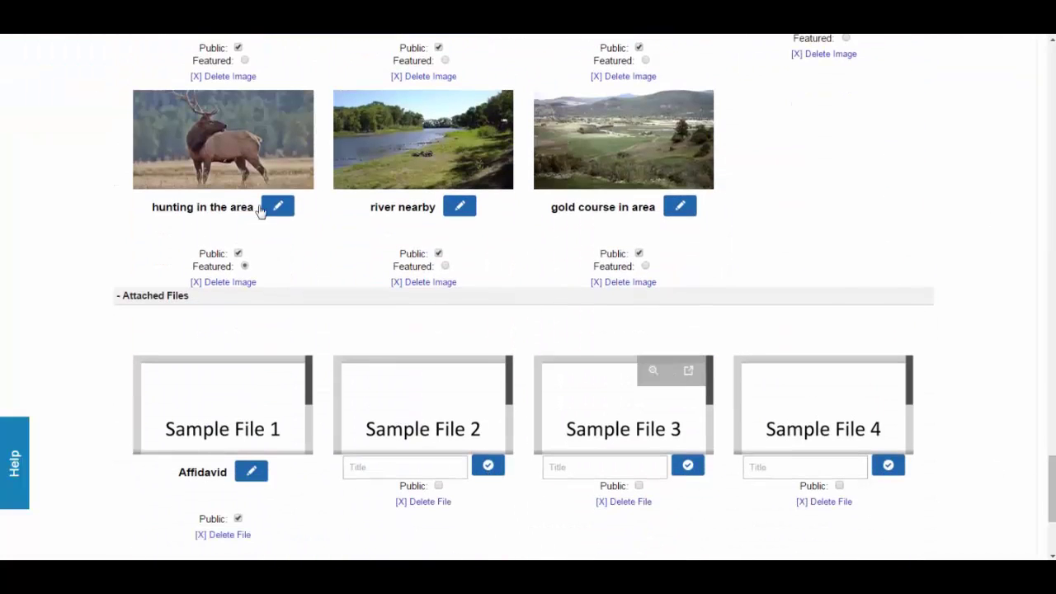
left_click(639, 254)
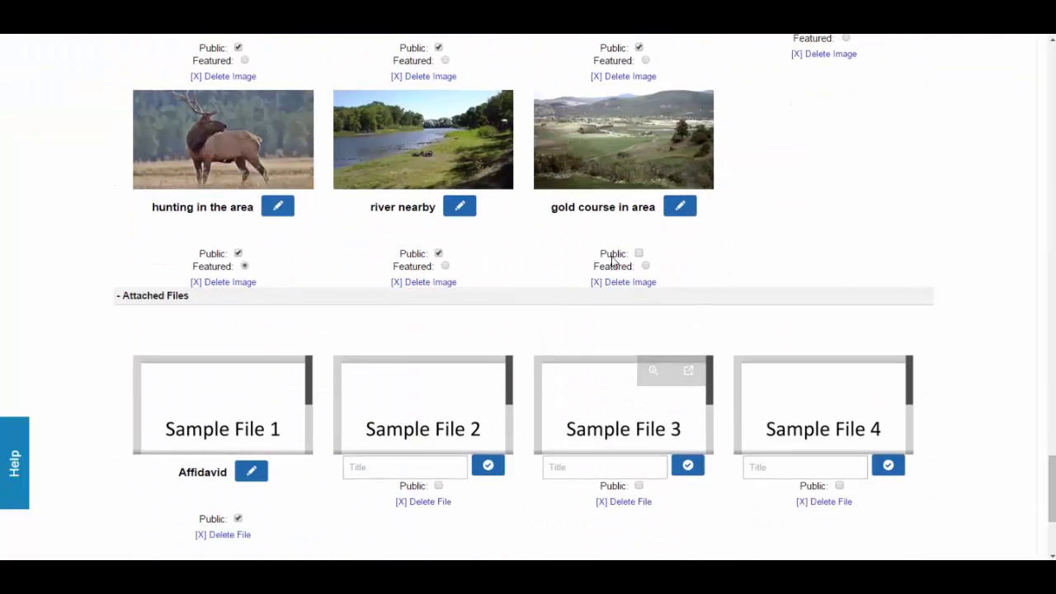
Refresh the public listing and review its published photos, captions and property details
scroll(783, 237, "up", 2)
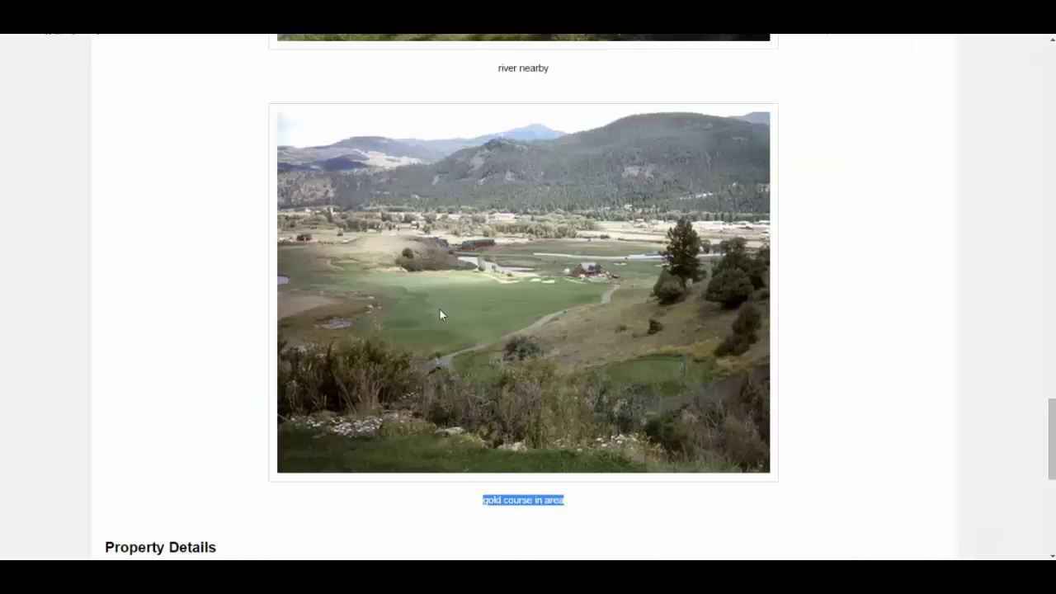
key("F5")
scroll(551, 322, "up", 14)
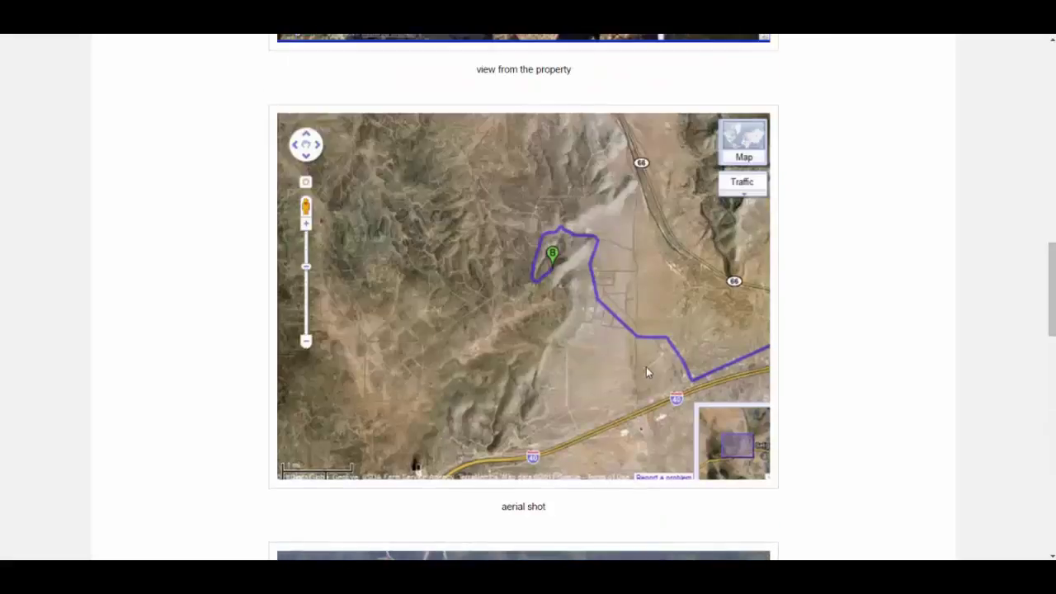
scroll(646, 371, "up", 12)
scroll(671, 398, "down", 9)
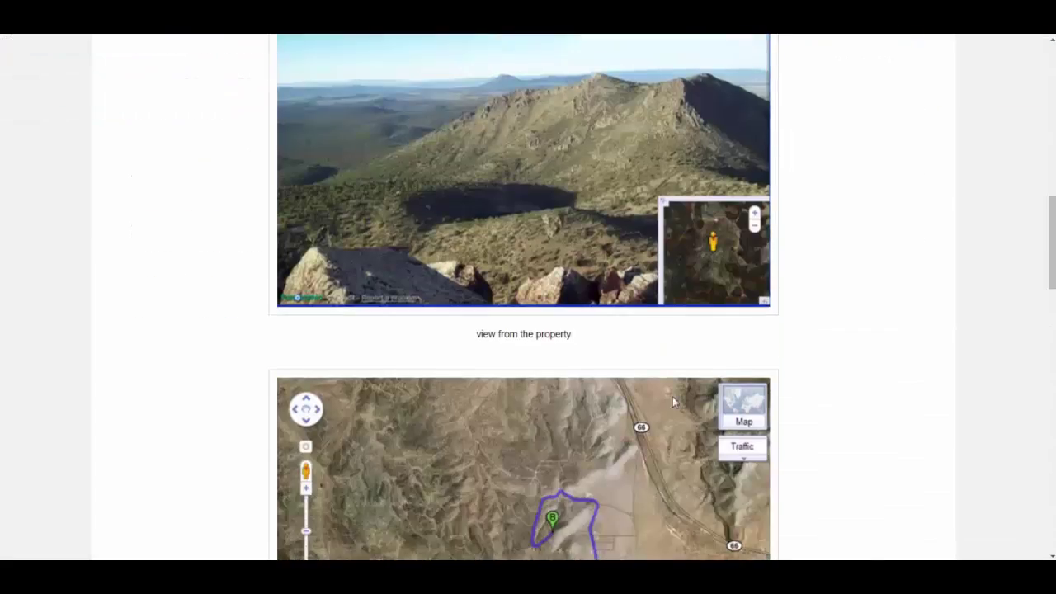
scroll(673, 401, "down", 16)
scroll(283, 376, "up", 1)
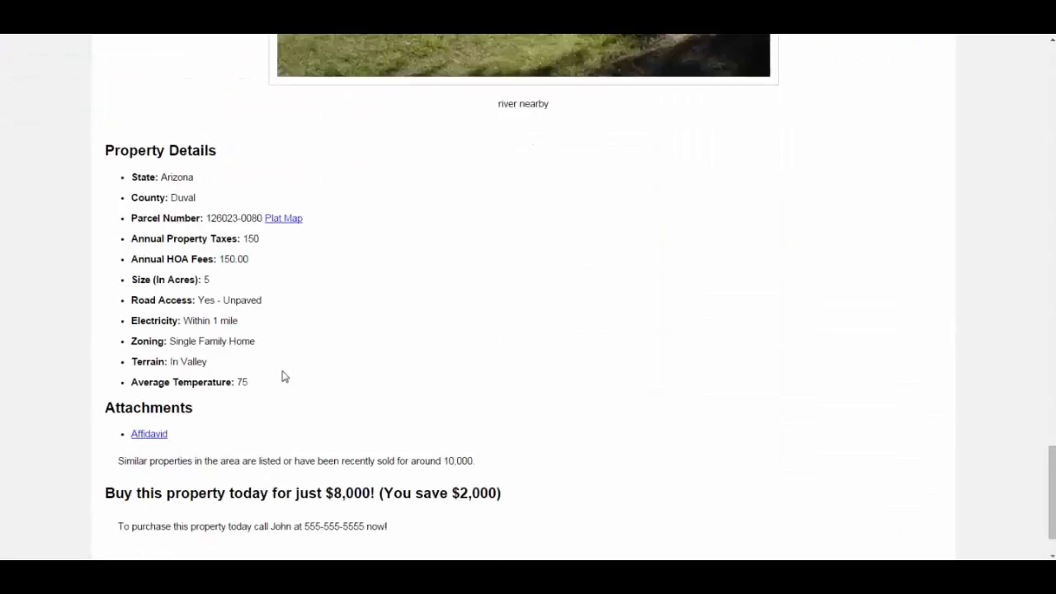
scroll(558, 422, "up", 7)
scroll(214, 445, "down", 7)
Open the Affidavid attachment from the listing, look over the document and return to the listing
left_click(159, 435)
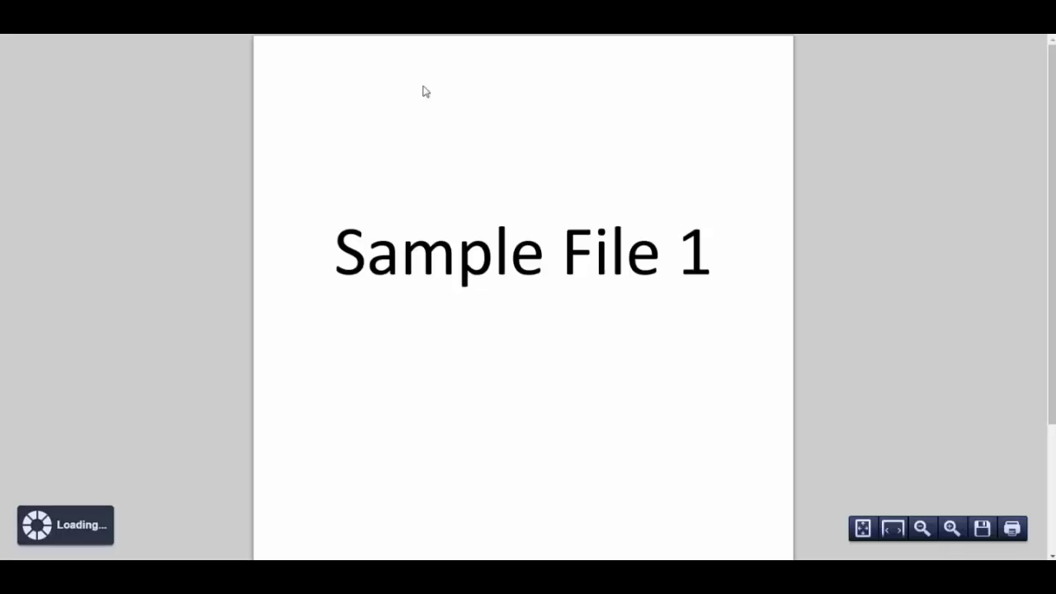
scroll(544, 330, "down", 3)
scroll(391, 174, "up", 3)
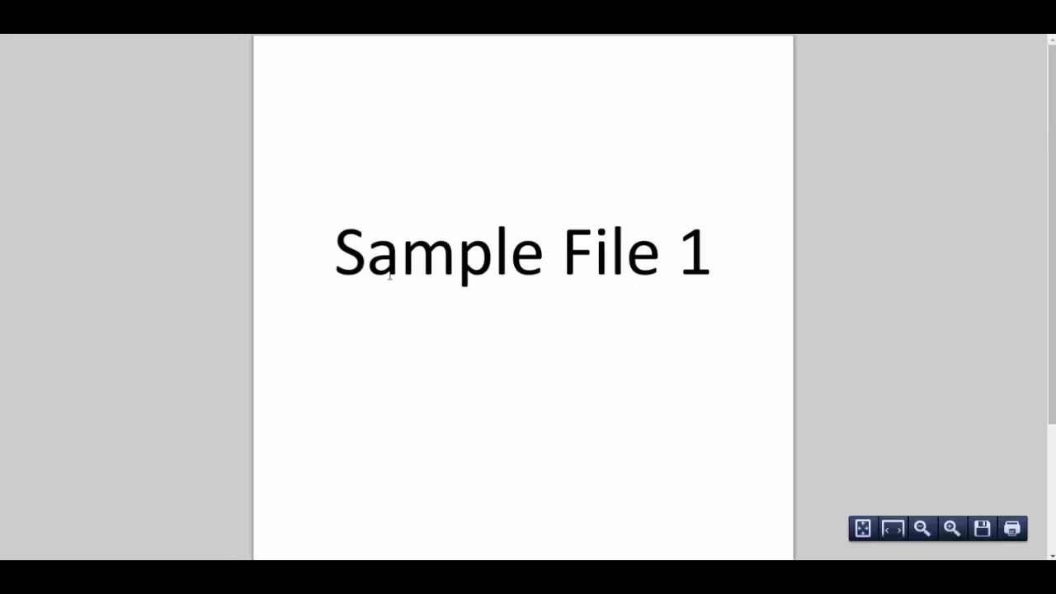
double_click(611, 252)
key("alt+Left")
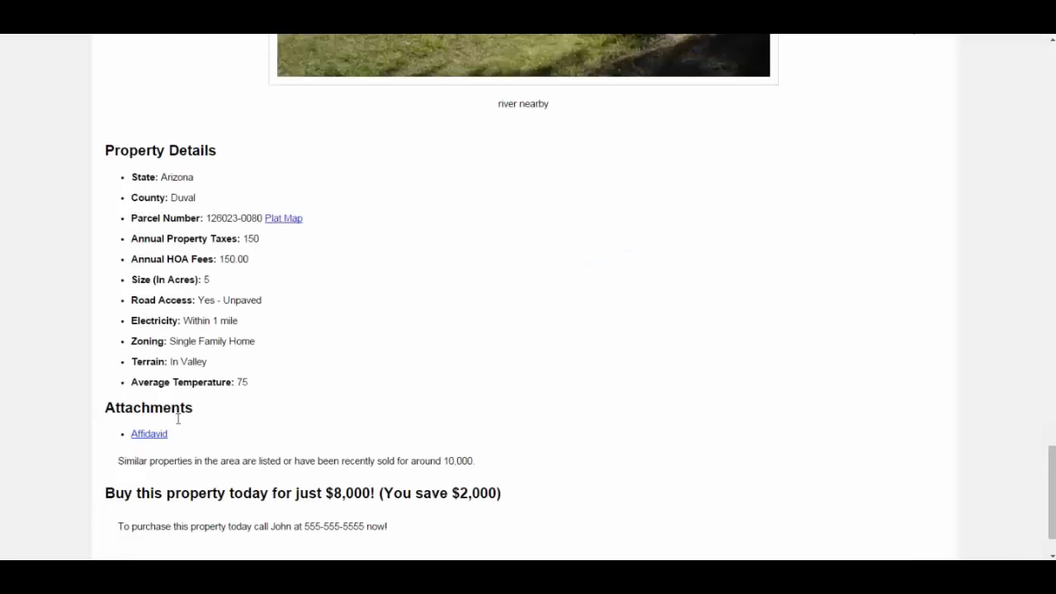
Highlight the Affidavid attachment on the listing and look at the county plat map document
left_click_drag(171, 434, 134, 437)
left_click(767, 24)
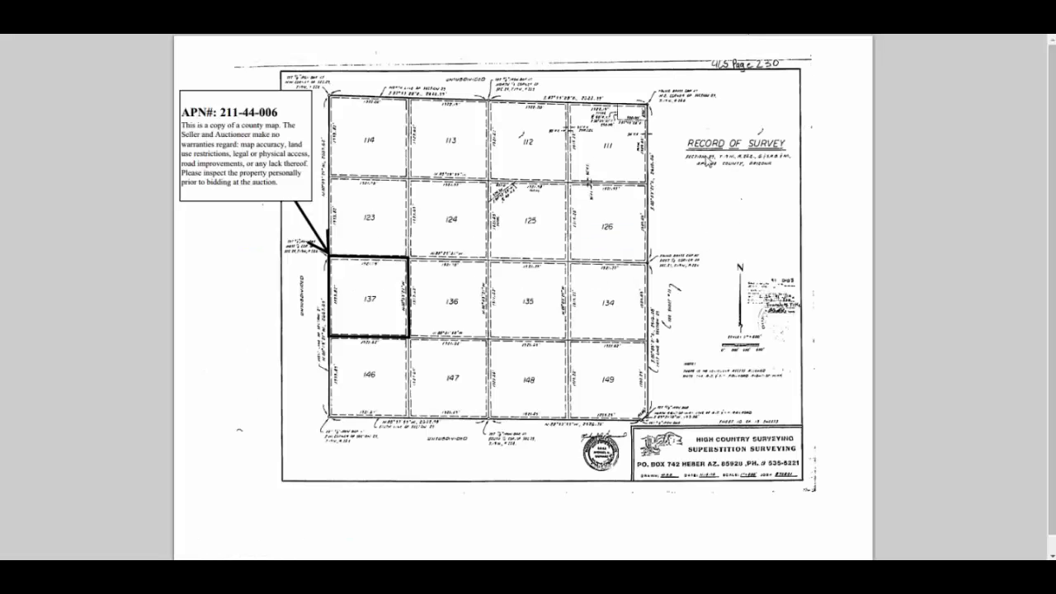
key("alt+Left")
Make the Affidavid file non-public in the property record, refresh the public listing and check its Attachments section
scroll(354, 358, "down", 5)
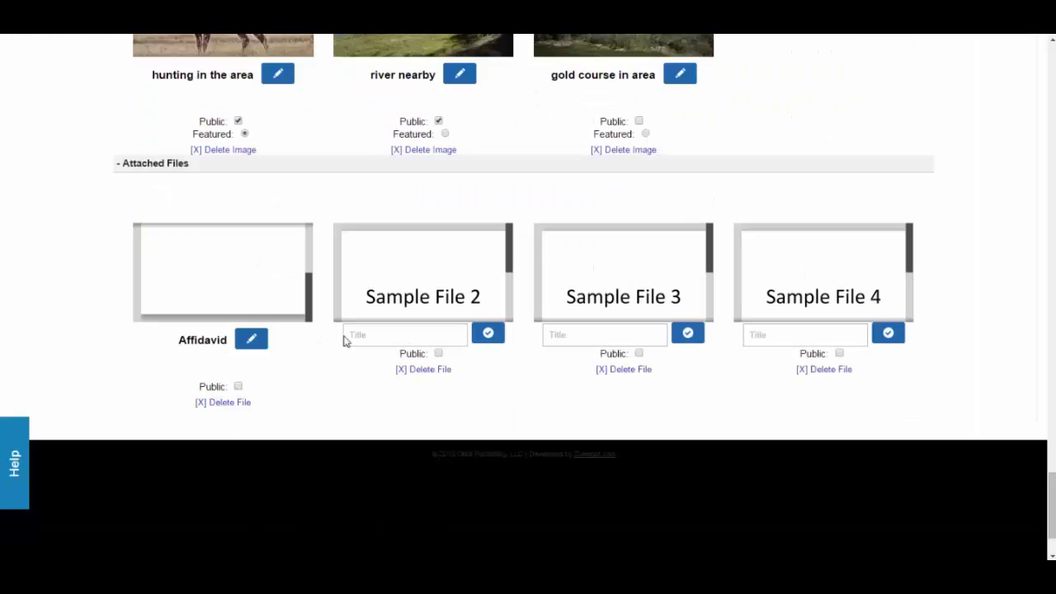
scroll(796, 136, "up", 3)
left_click(23, 24)
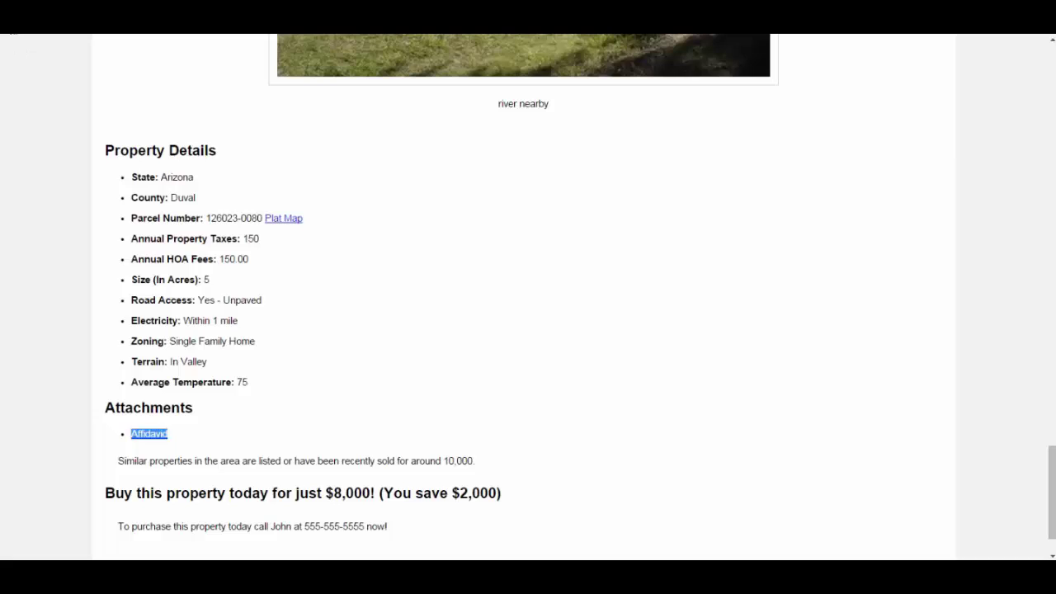
key("F5")
left_click_drag(121, 361, 226, 377)
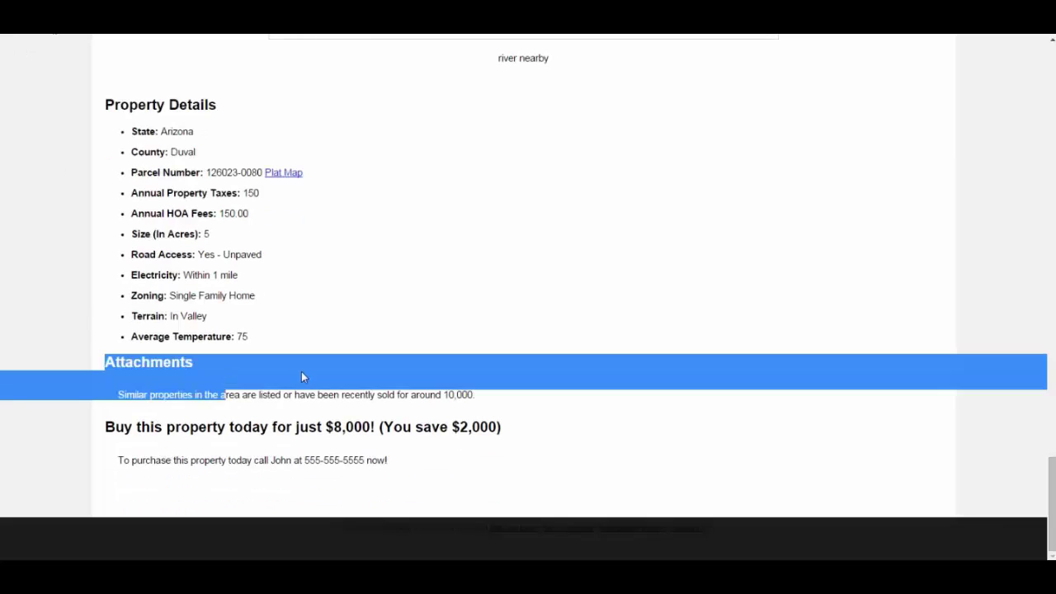
left_click(204, 391)
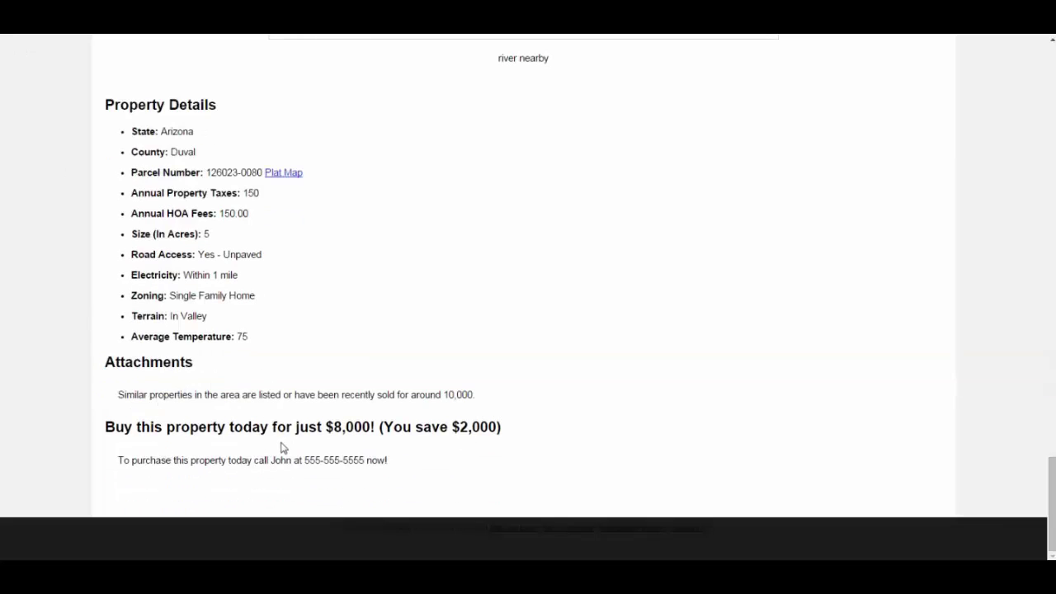
Make the Affidavid file public again in the property record and return to the public listing
scroll(505, 354, "up", 5)
key("ctrl+Tab")
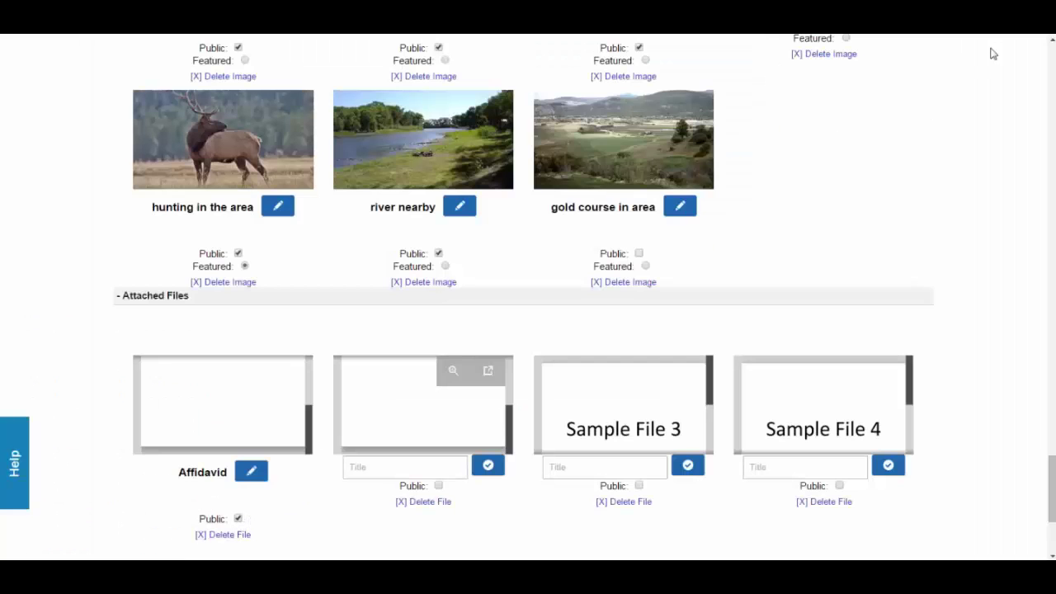
key("ctrl+shift+Tab")
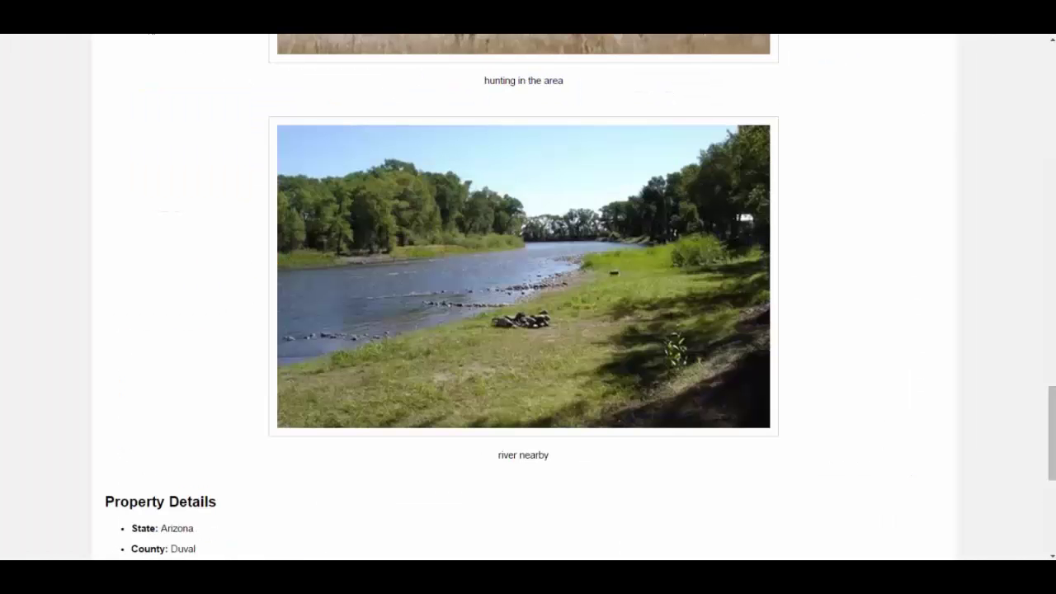
Review the listing's photos, property details and attachments once more
scroll(490, 269, "down", 5)
scroll(474, 355, "up", 15)
scroll(724, 349, "down", 5)
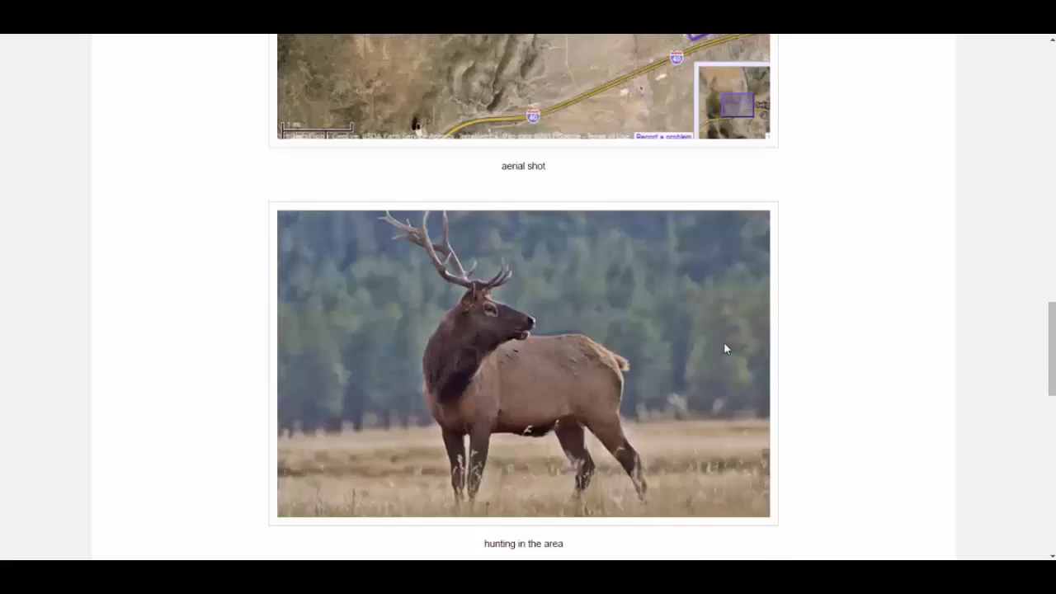
scroll(494, 390, "down", 7)
scroll(486, 388, "down", 4)
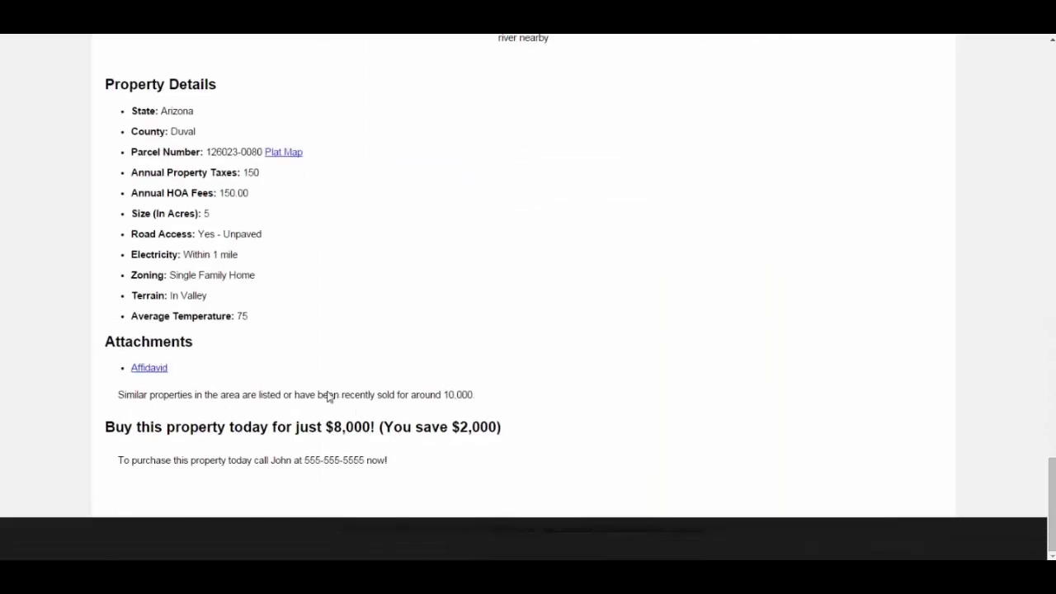
scroll(327, 399, "up", 10)
scroll(567, 354, "down", 10)
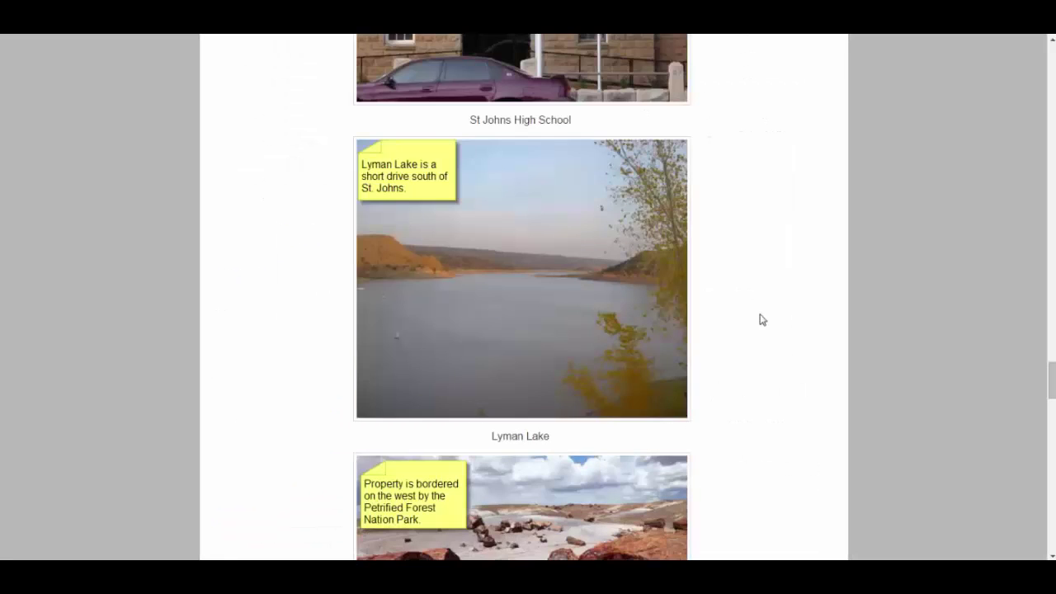
On the sample land listing with the area photos, copy the latitude and longitude shown on the Topo Map
scroll(763, 322, "up", 5)
scroll(765, 281, "down", 20)
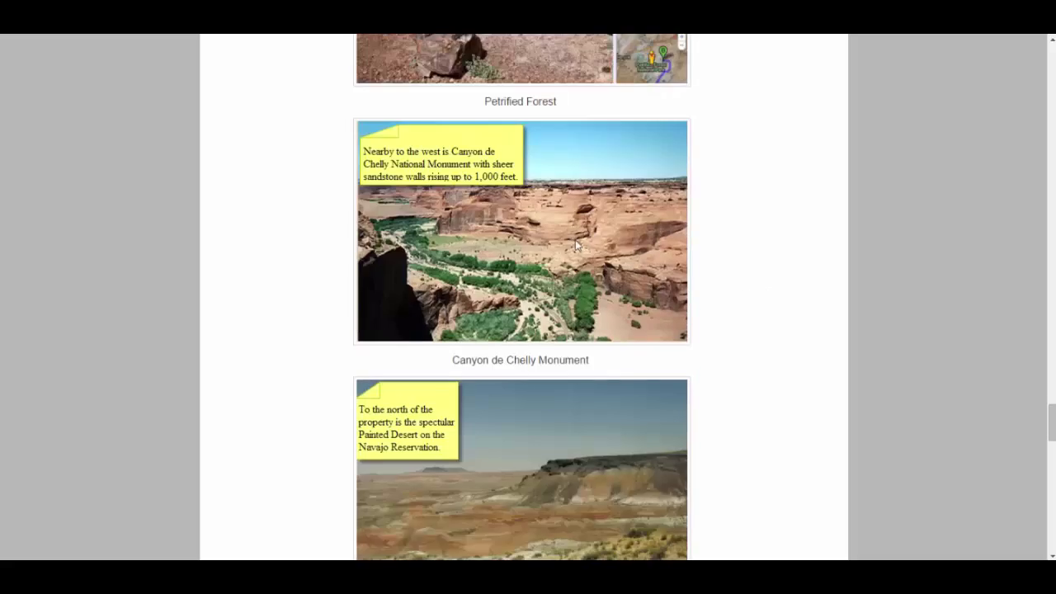
left_click_drag(513, 231, 391, 234)
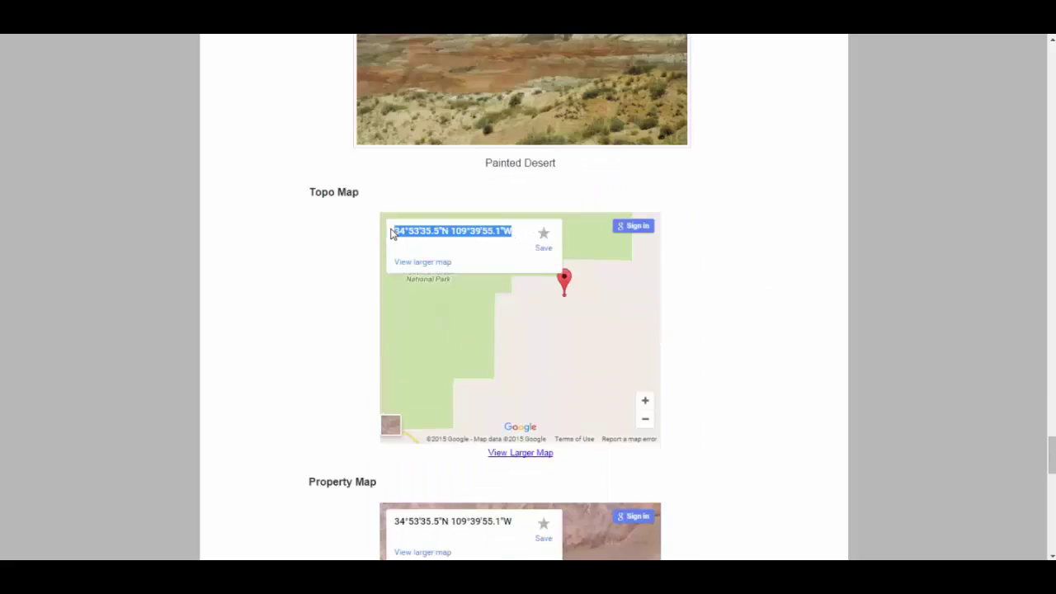
right_click(405, 236)
left_click(426, 244)
key("ctrl+Tab")
scroll(474, 283, "up", 15)
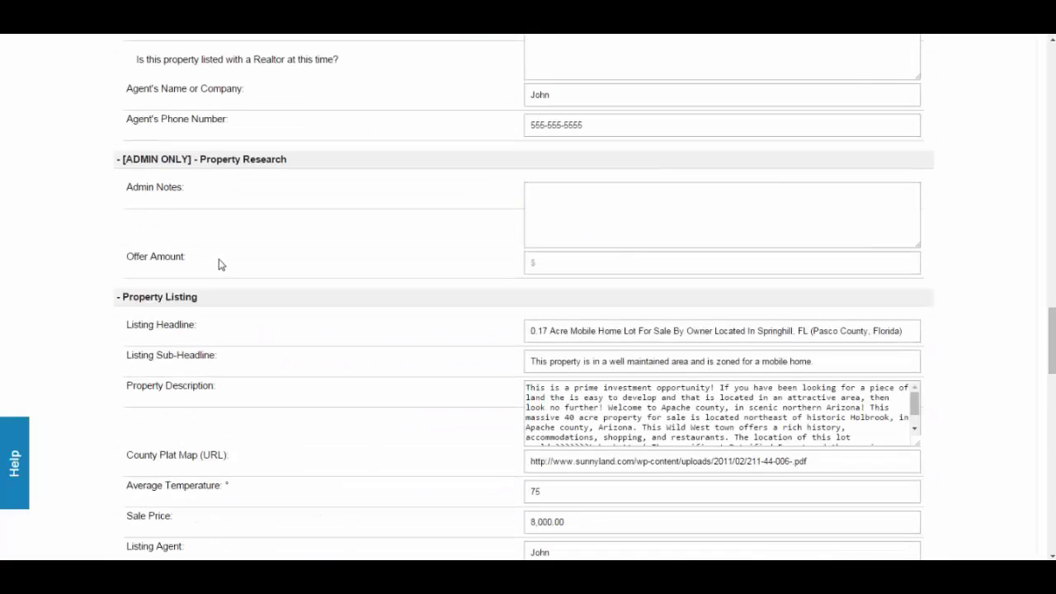
scroll(284, 270, "up", 3)
scroll(202, 278, "down", 1)
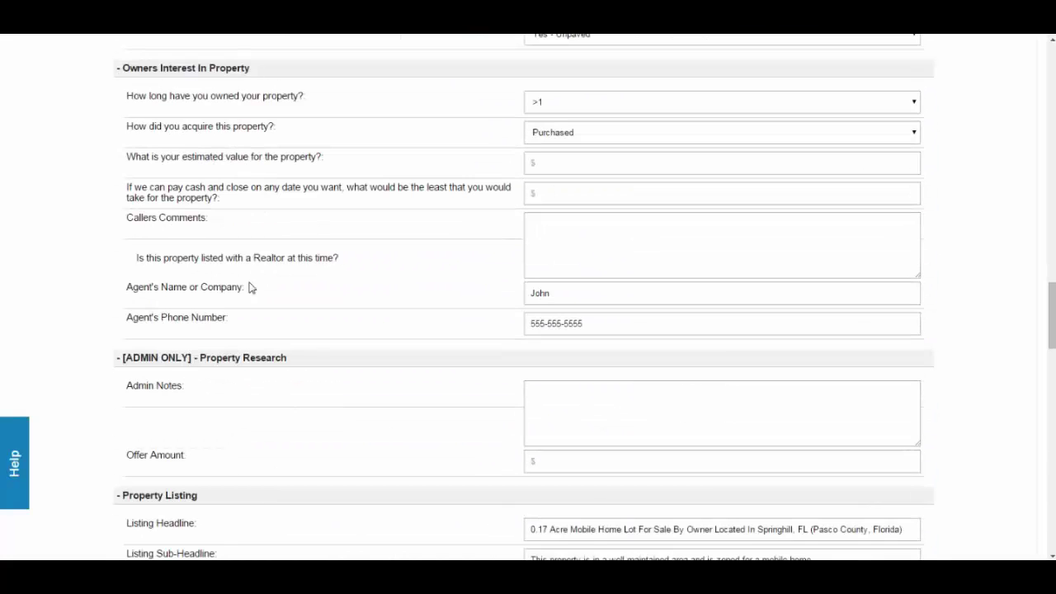
scroll(248, 285, "up", 11)
scroll(561, 268, "up", 2)
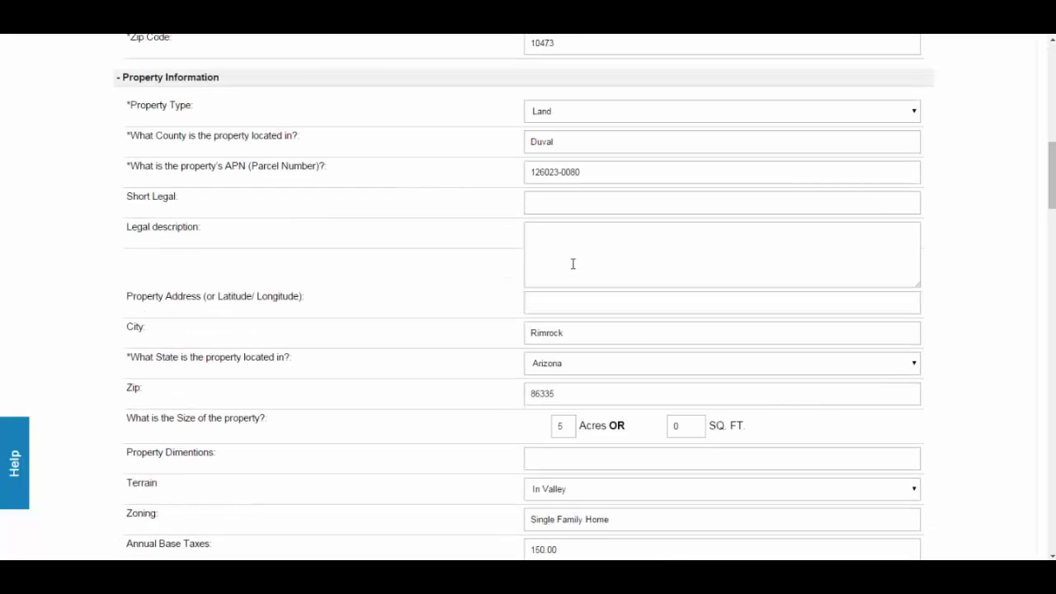
right_click(608, 310)
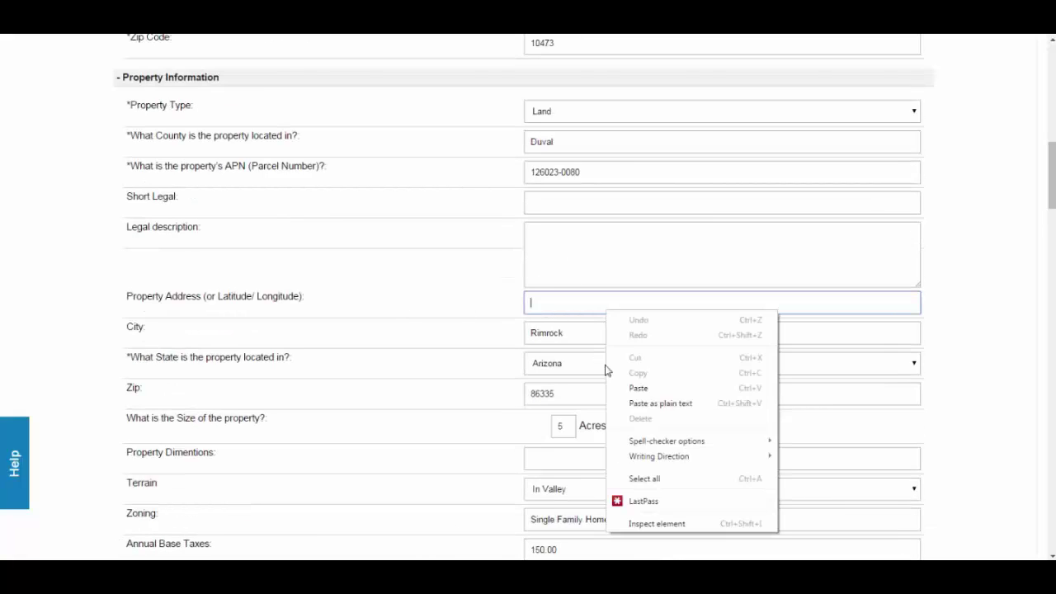
left_click(608, 388)
left_click_drag(137, 307, 278, 306)
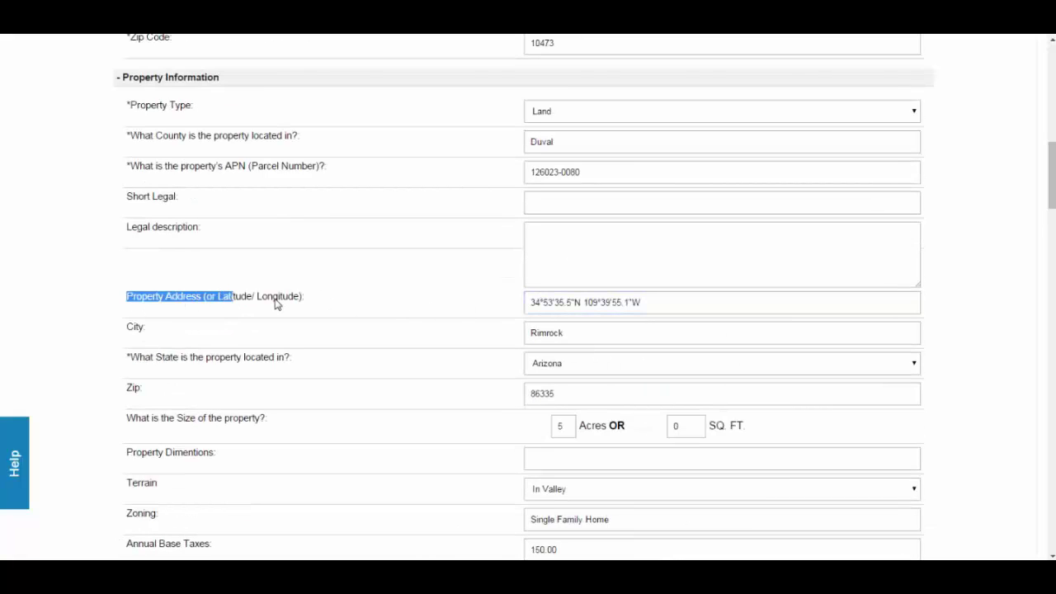
left_click(335, 305)
Save the property record with the new location coordinates
scroll(578, 313, "down", 2)
scroll(934, 258, "down", 15)
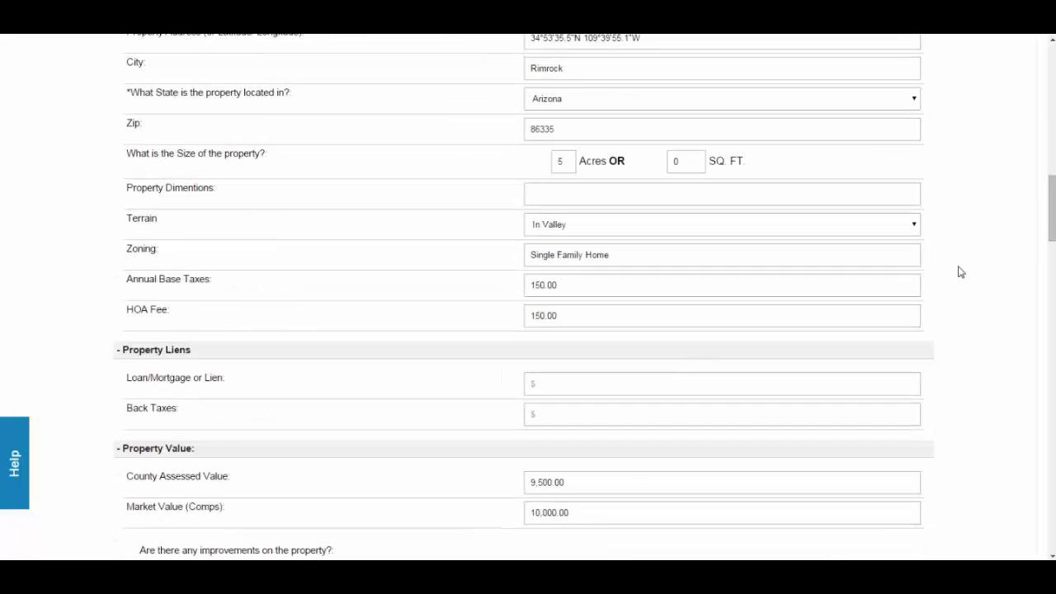
scroll(910, 370, "down", 6)
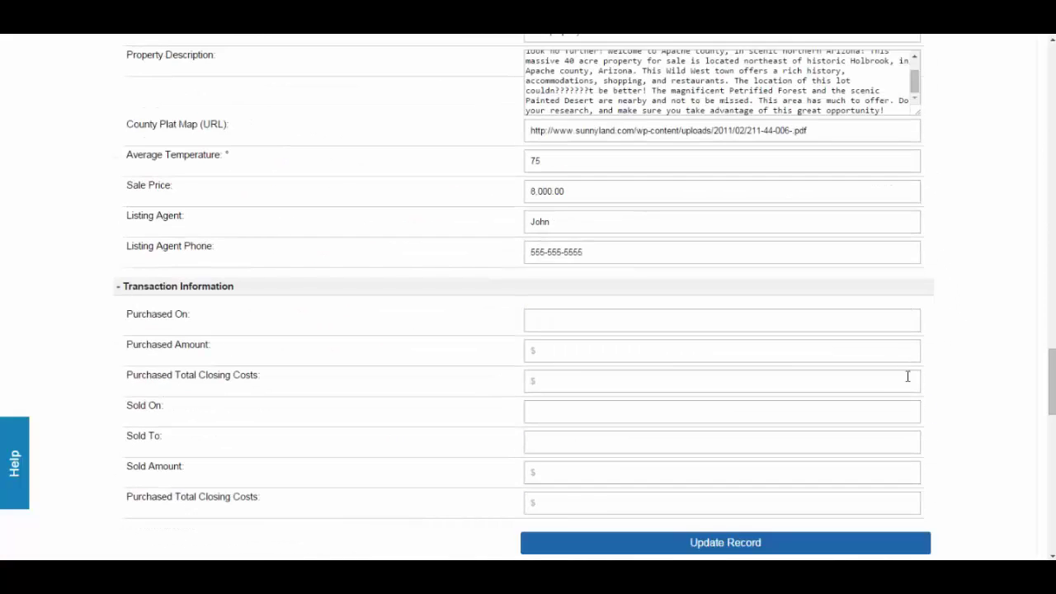
left_click(731, 344)
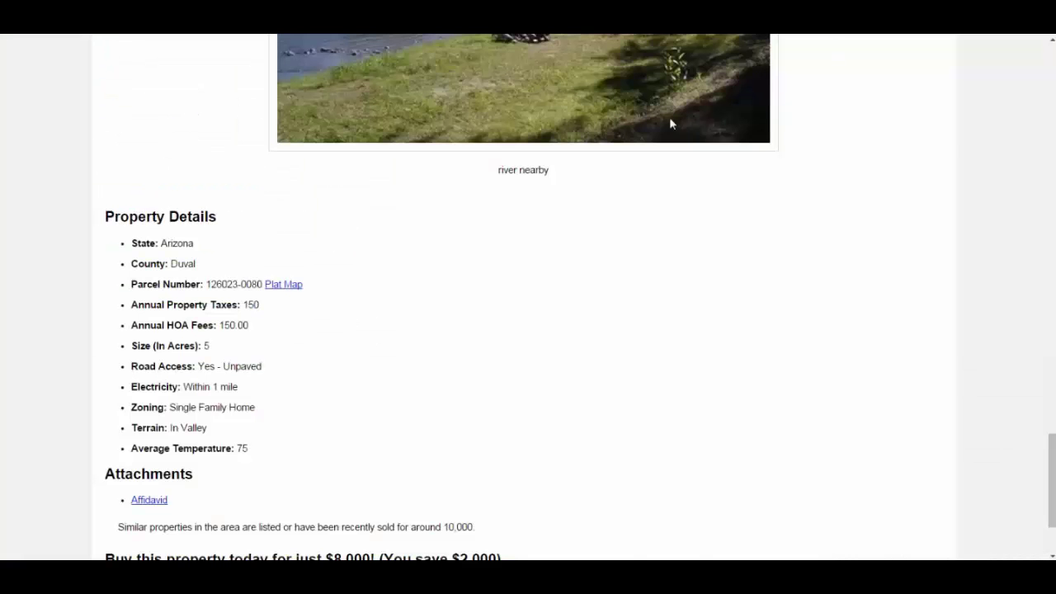
Reload the public listing and examine the property address in its Map To Property section
scroll(669, 123, "up", 6)
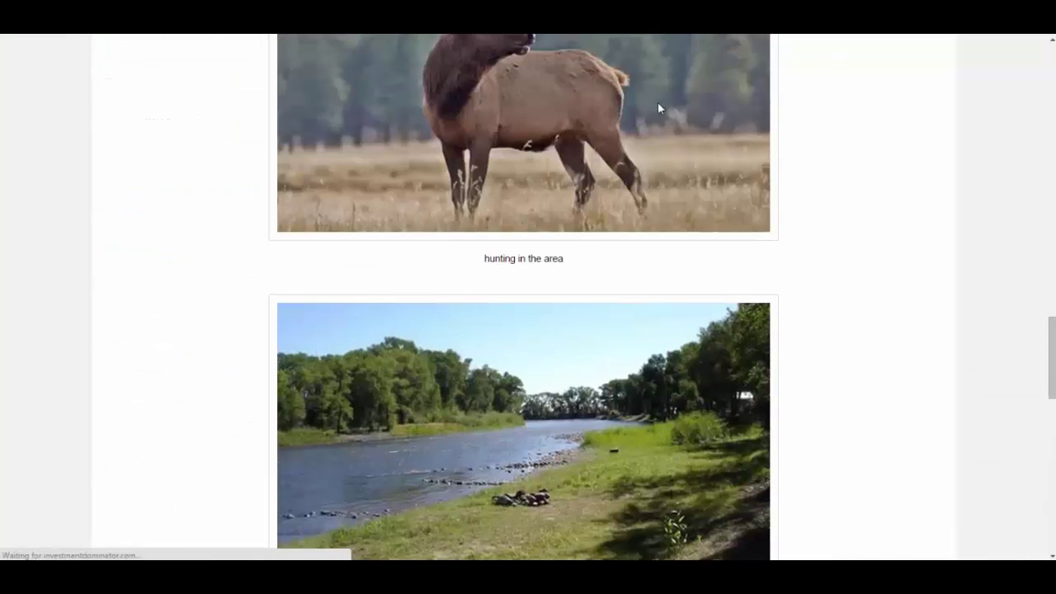
scroll(832, 363, "down", 7)
scroll(264, 226, "up", 2)
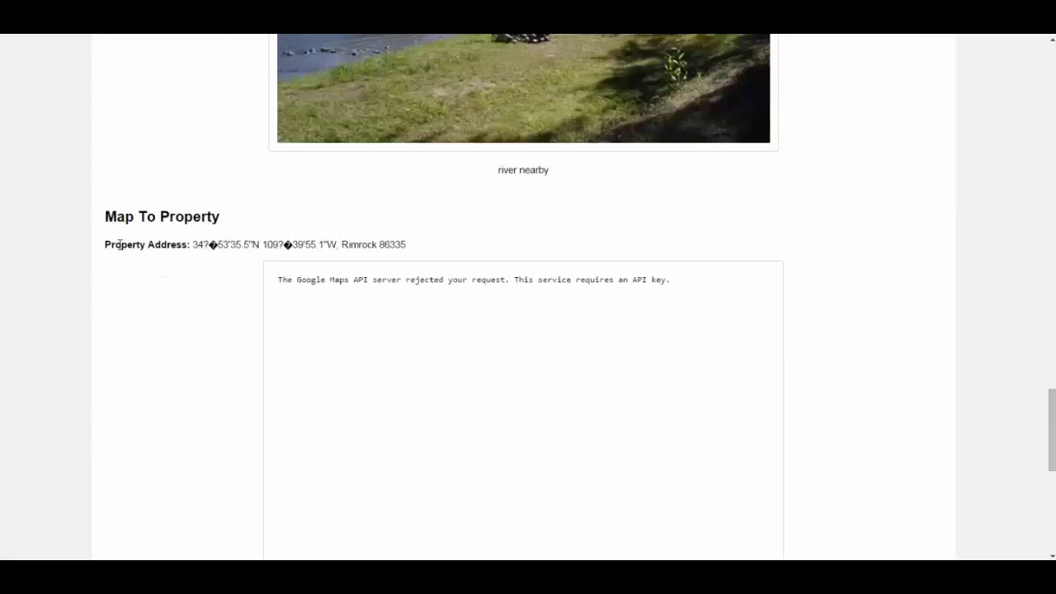
left_click_drag(120, 244, 209, 246)
left_click(215, 255)
left_click(212, 247)
left_click_drag(292, 245, 284, 245)
left_click(203, 246)
key("ctrl+Tab")
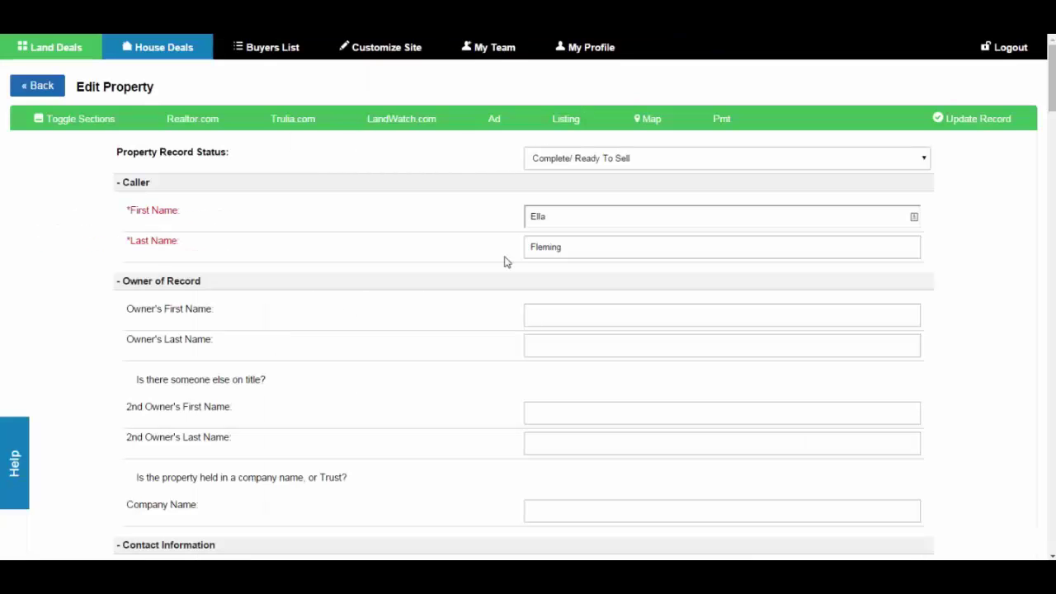
scroll(671, 338, "down", 10)
left_click(547, 357)
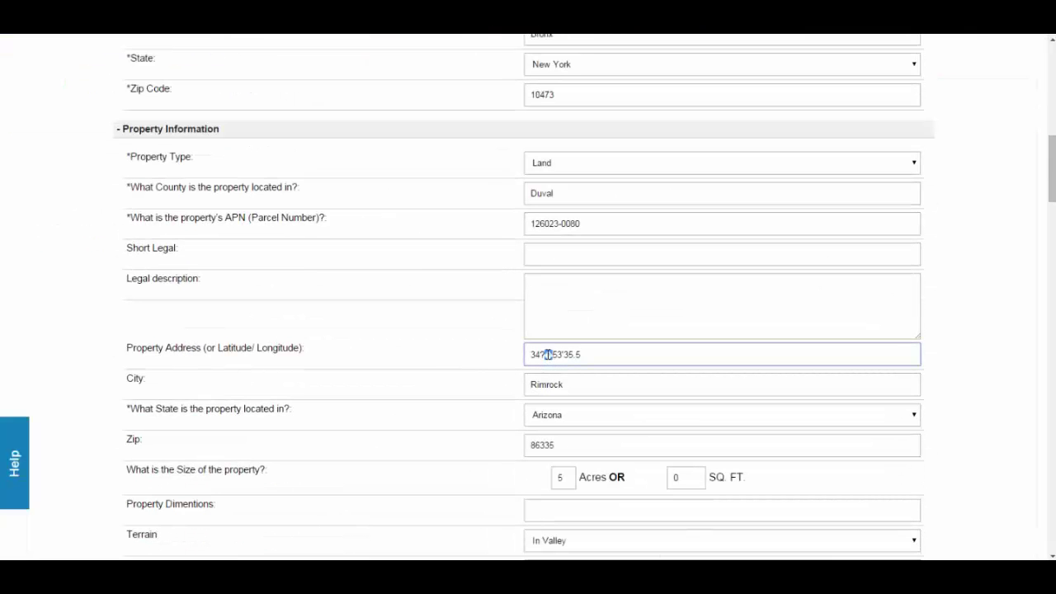
triple_click(546, 357)
type("34°53'35.5\"N 109°39'55.1\"W")
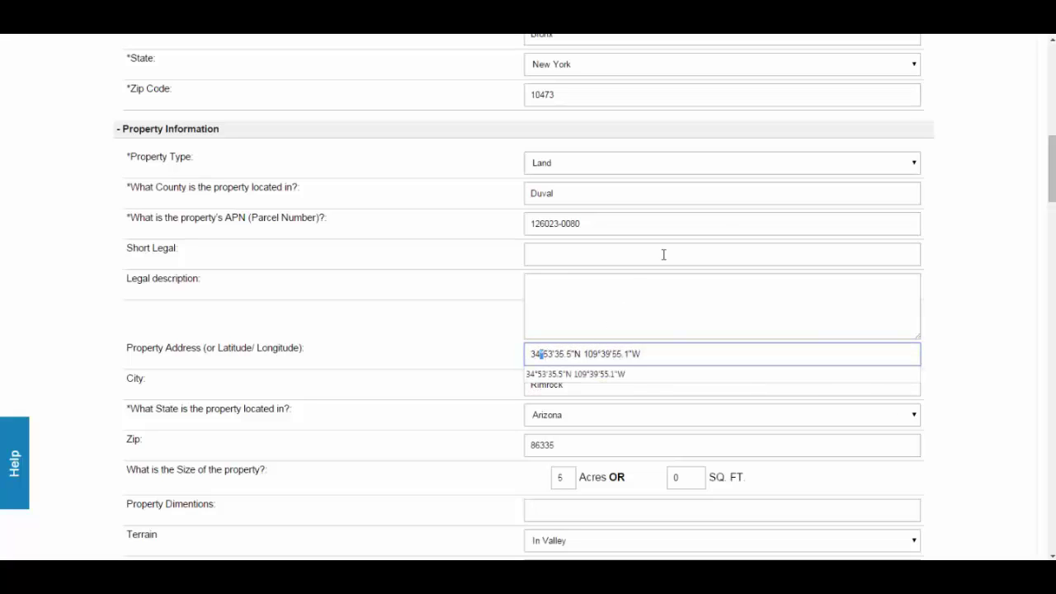
Search Google for 34°53'35.5"N 109°39'55.1"W in a new browser tab to look up the location
key("ctrl+t")
type("34°53'35.5\"N 109°39'55.1\"W")
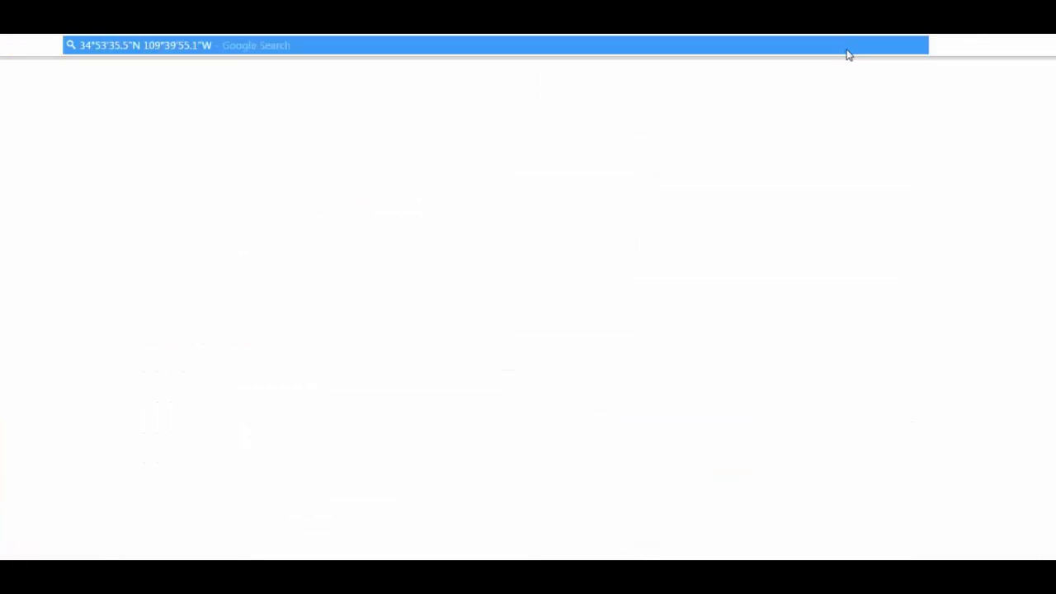
key("Return")
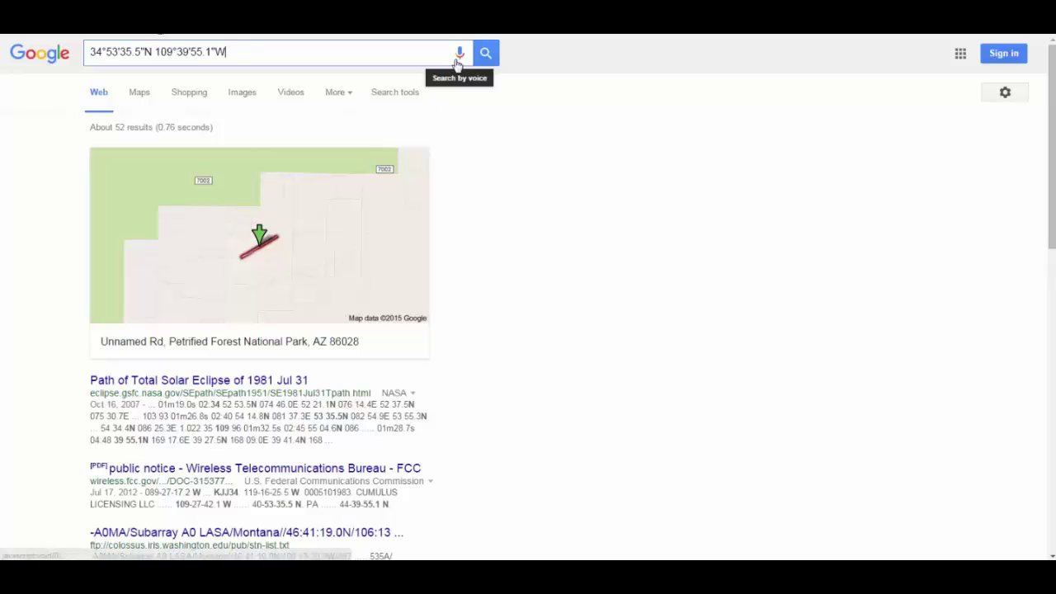
left_click(484, 54)
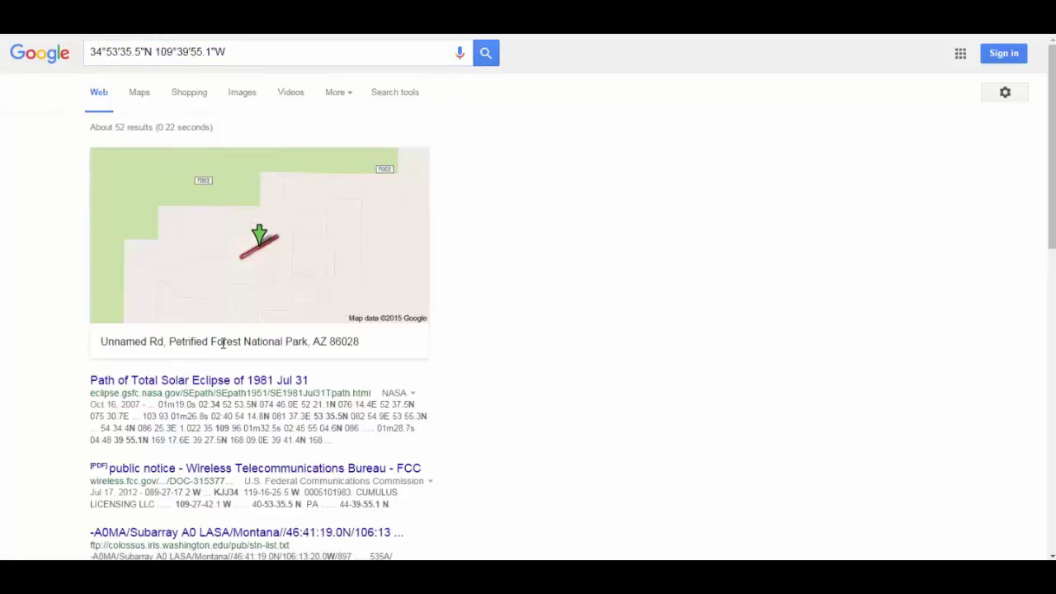
Open the searched location in Google Maps and copy its decimal latitude and longitude
left_click(239, 275)
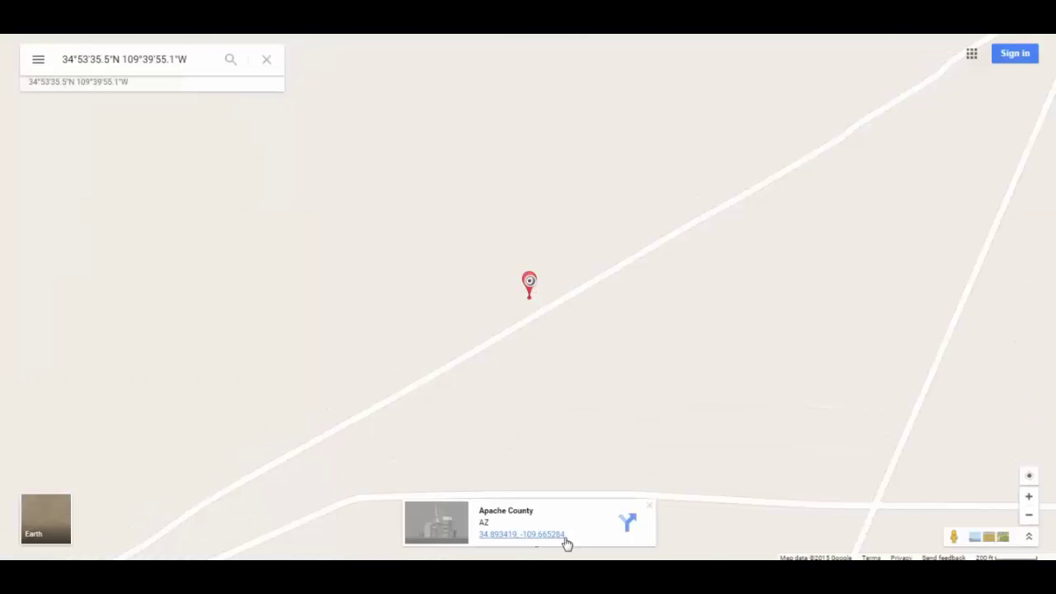
left_click_drag(569, 536, 388, 398)
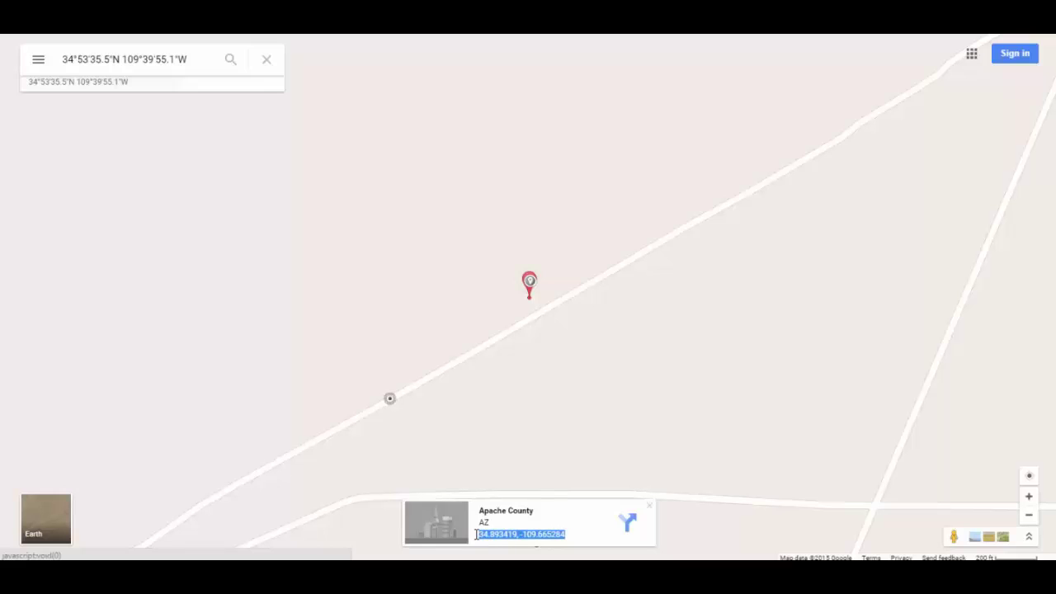
right_click(487, 535)
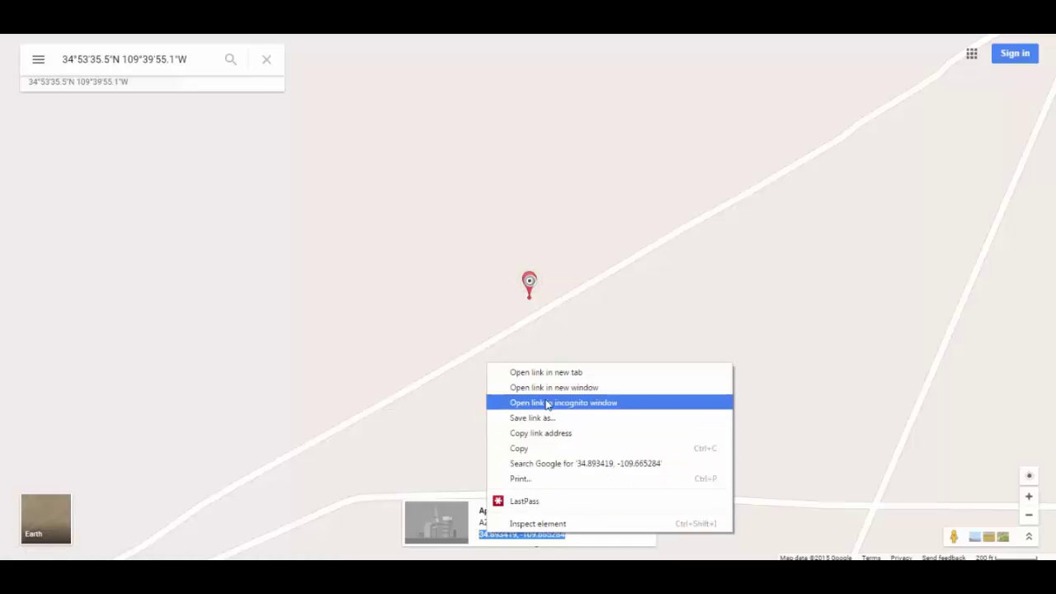
left_click(536, 450)
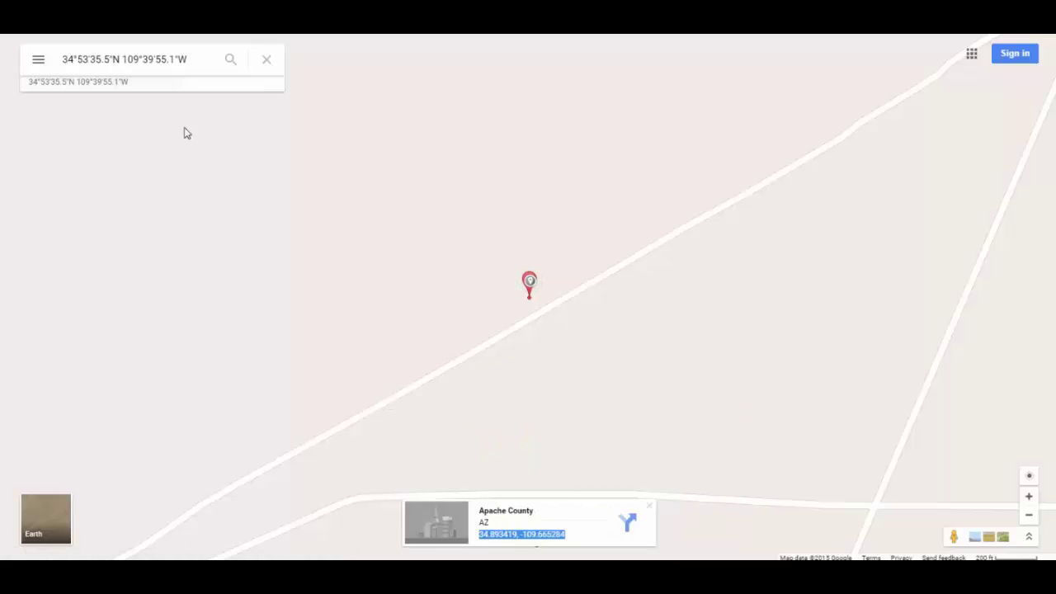
Return to the property record, replace the Property Address entry with 34.893419, -109.665284, and save the record
left_click(132, 84)
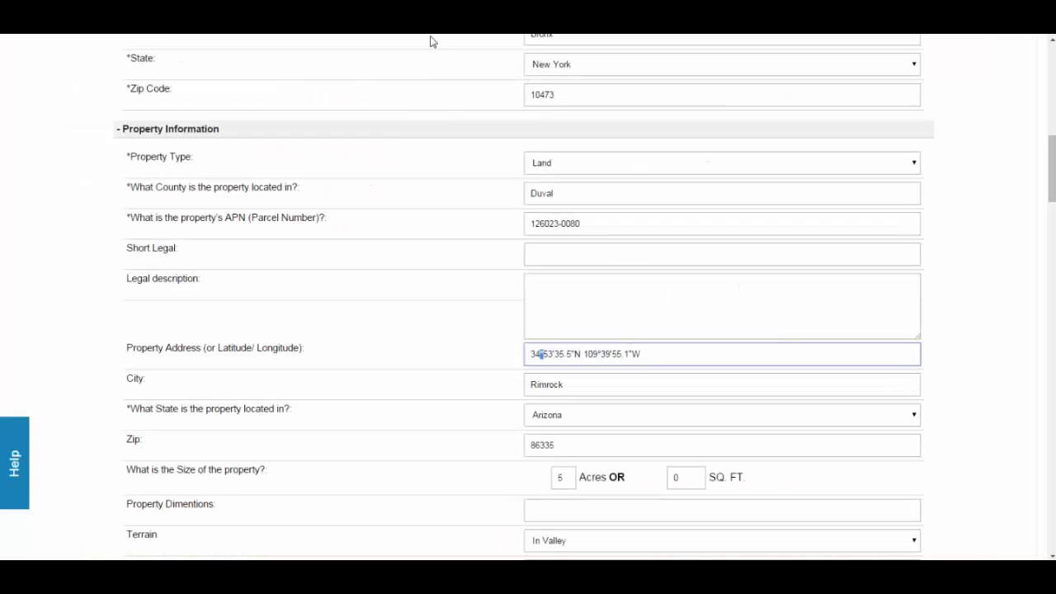
triple_click(666, 350)
key("ctrl+v")
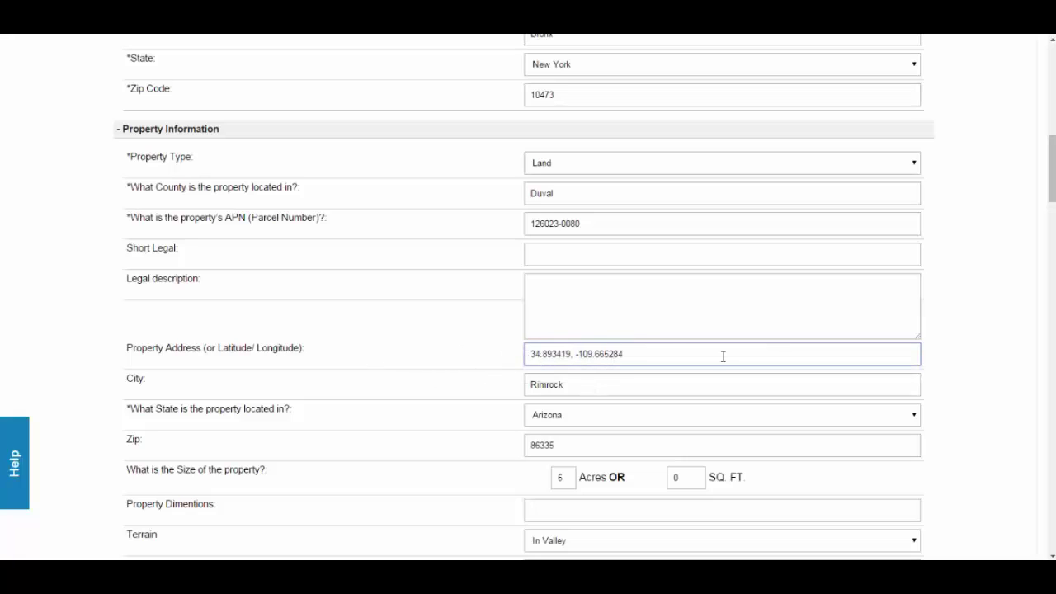
scroll(722, 356, "down", 20)
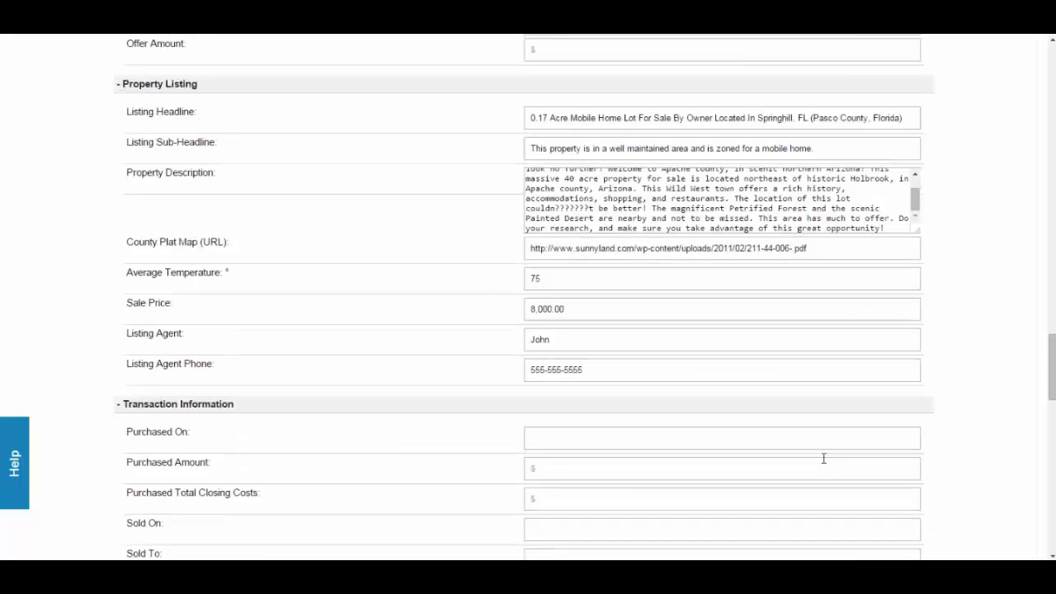
scroll(823, 458, "down", 10)
left_click(705, 138)
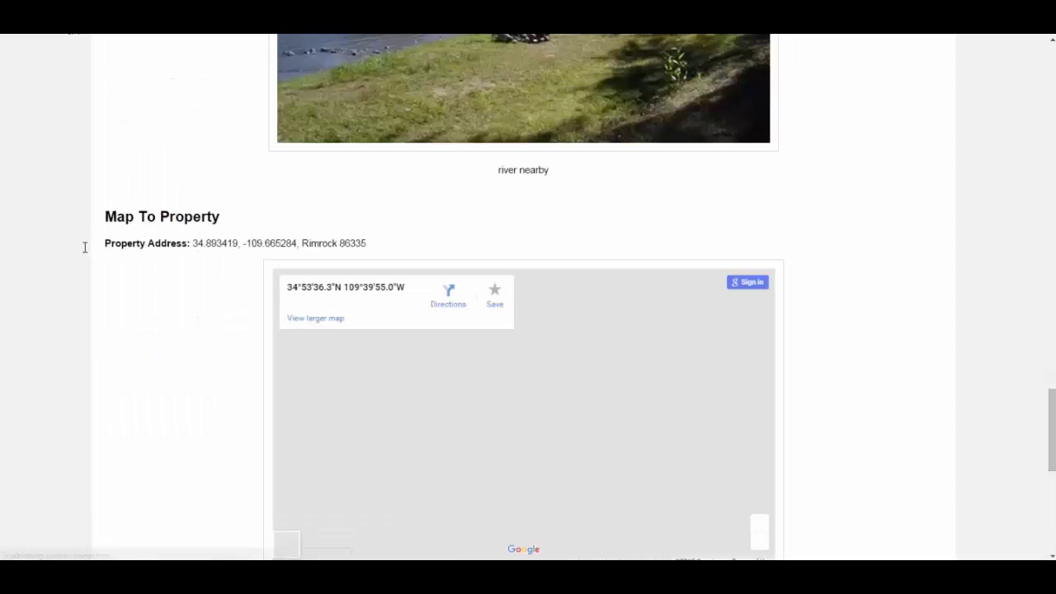
Examine the property address, map marker and surrounding area in the public listing's Map To Property section
left_click_drag(546, 474, 636, 415)
left_click_drag(499, 519, 553, 450)
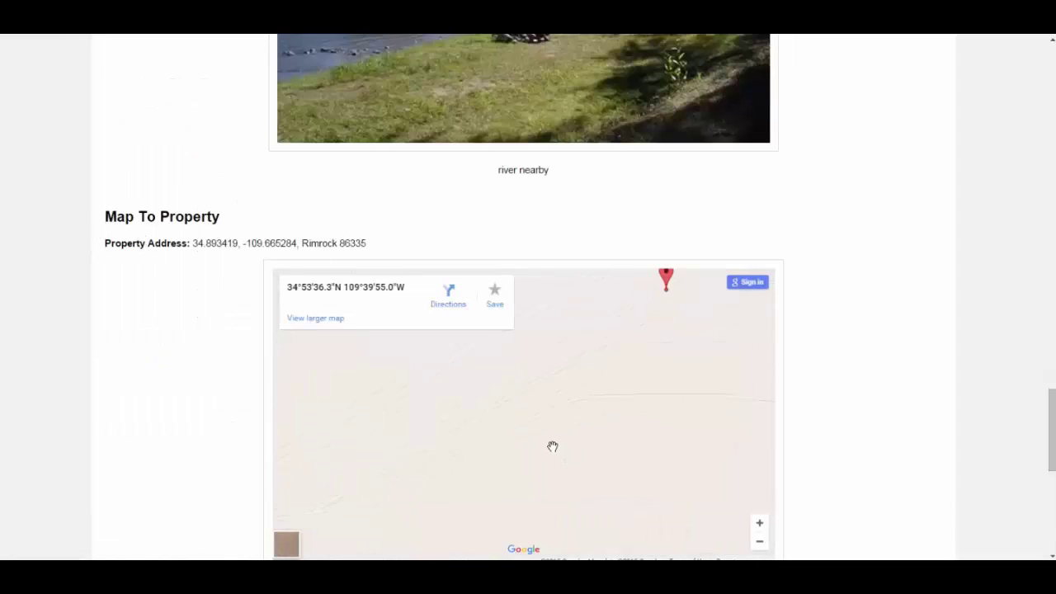
scroll(553, 446, "down", 5)
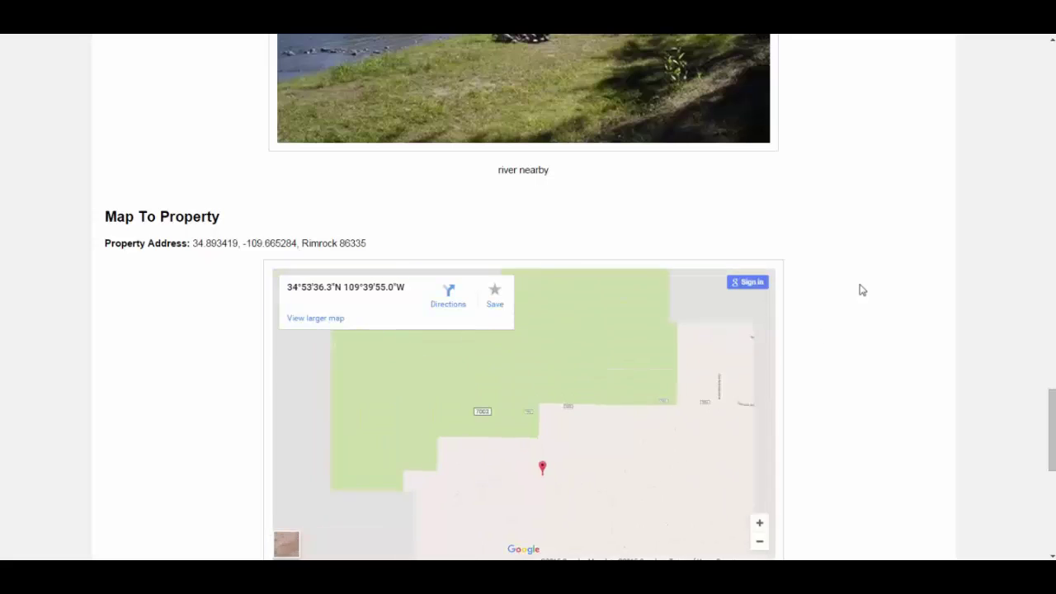
scroll(818, 309, "down", 4)
scroll(311, 360, "up", 3)
left_click_drag(101, 150, 228, 151)
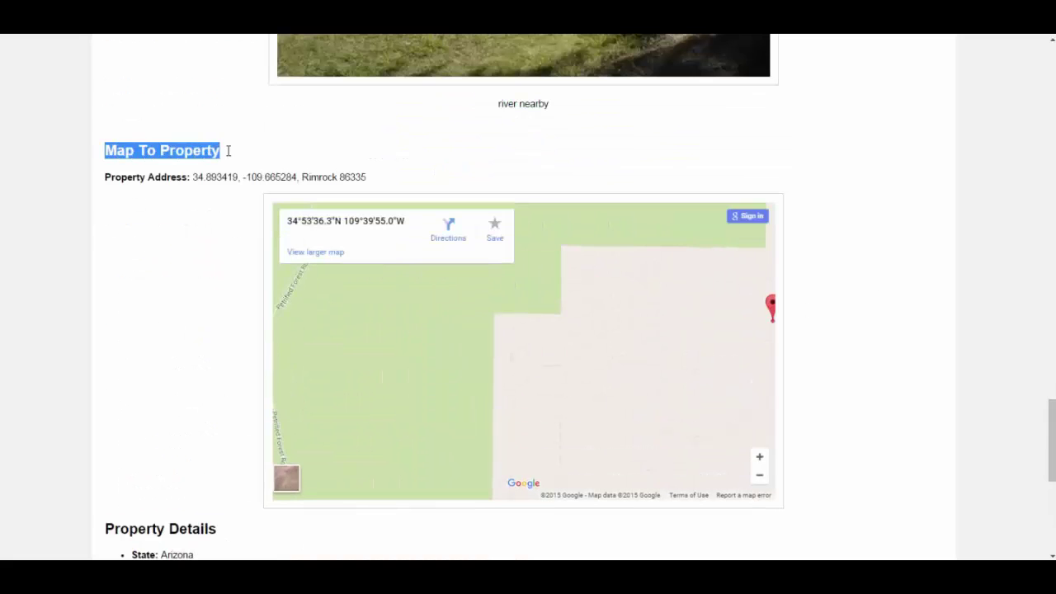
left_click_drag(685, 312, 448, 361)
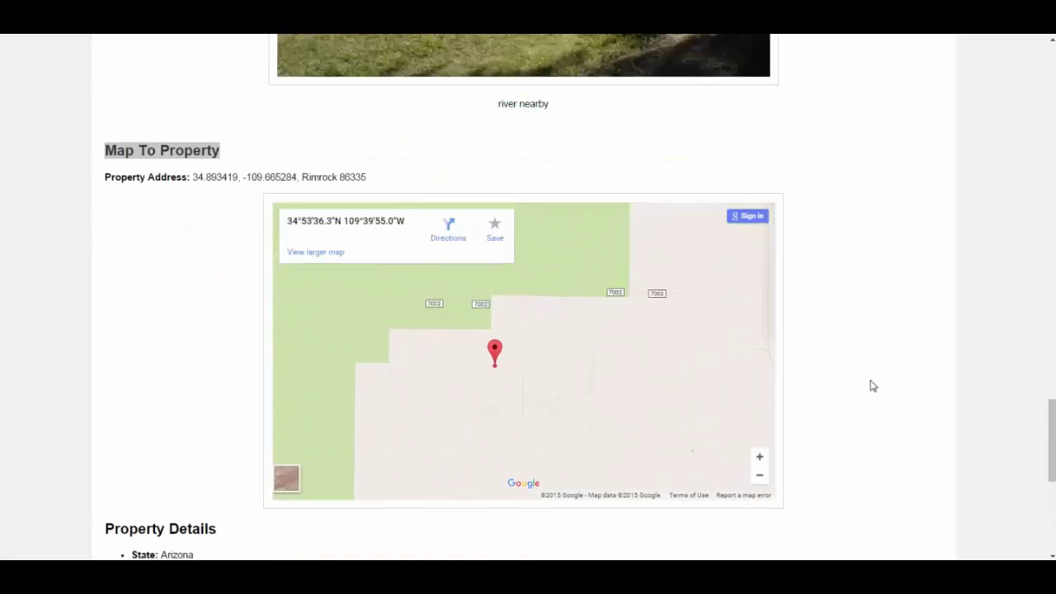
scroll(846, 327, "down", 5)
scroll(837, 354, "up", 20)
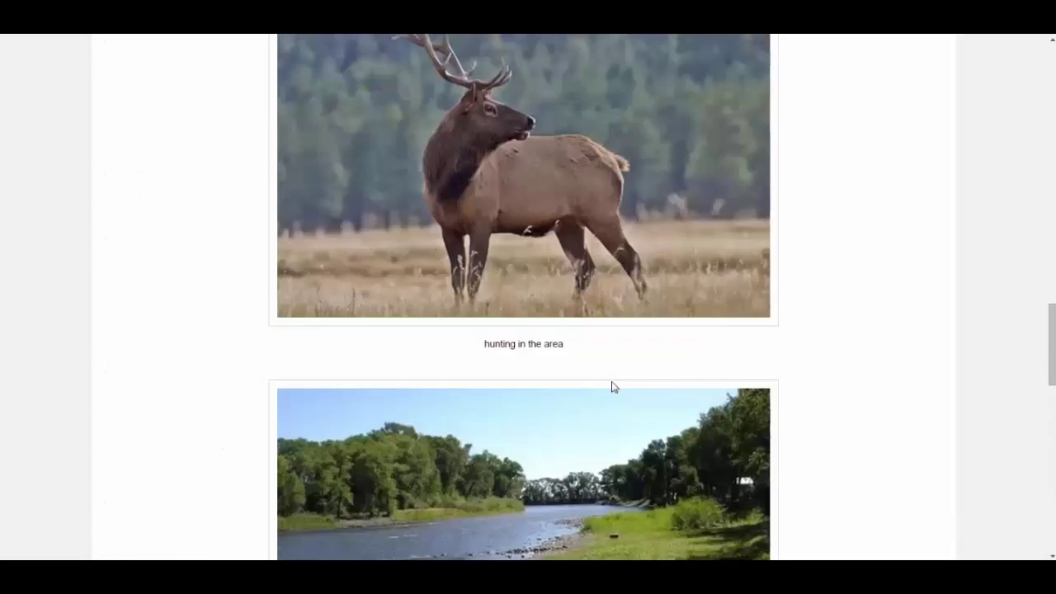
scroll(376, 385, "up", 10)
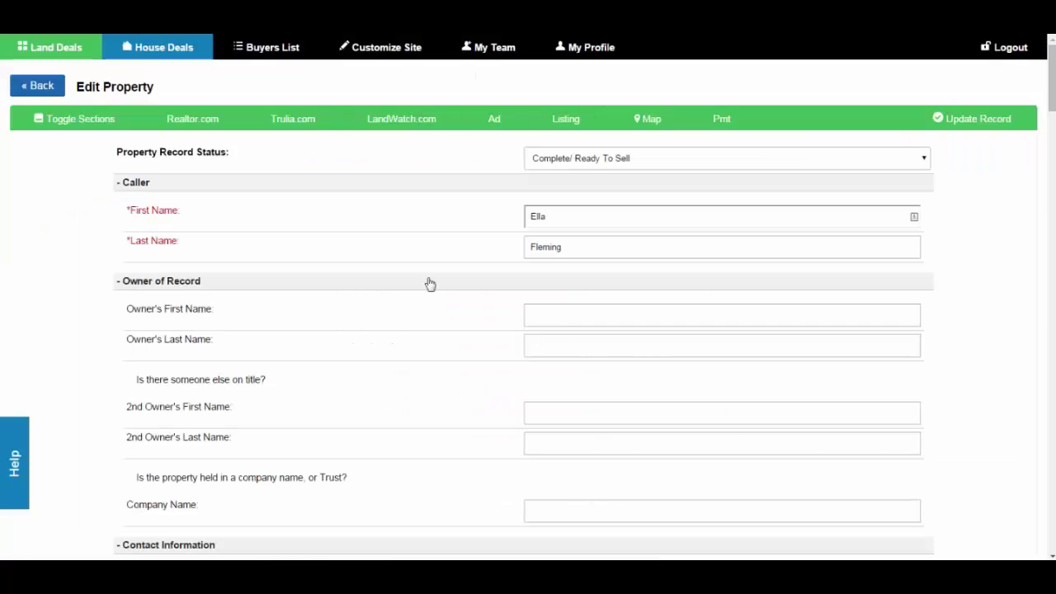
Review the land record's contact details, property information, liens and value fields that feed the public listing
scroll(476, 273, "down", 5)
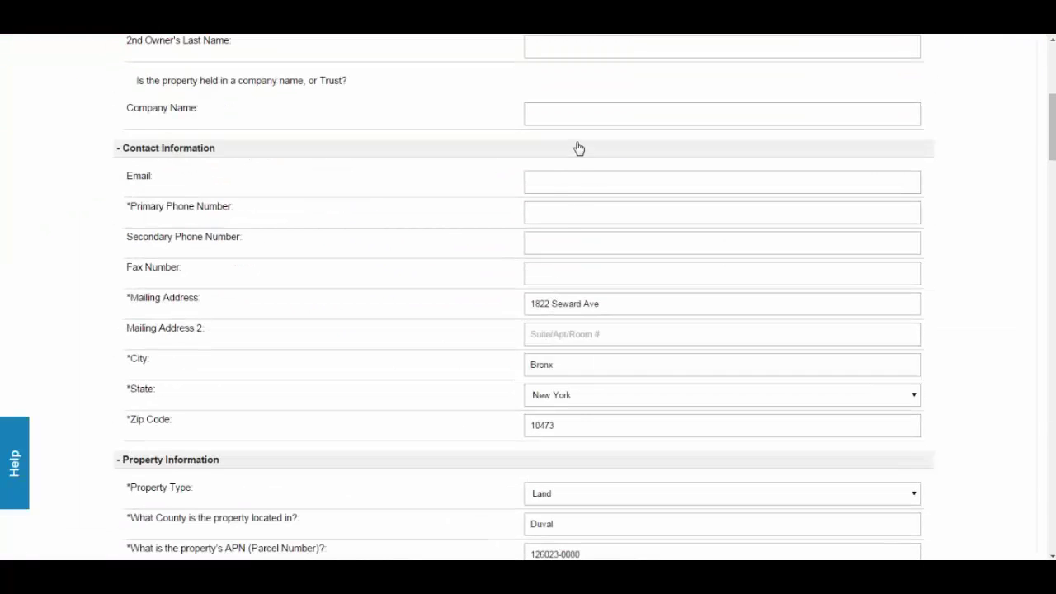
scroll(577, 149, "down", 2)
scroll(623, 300, "down", 8)
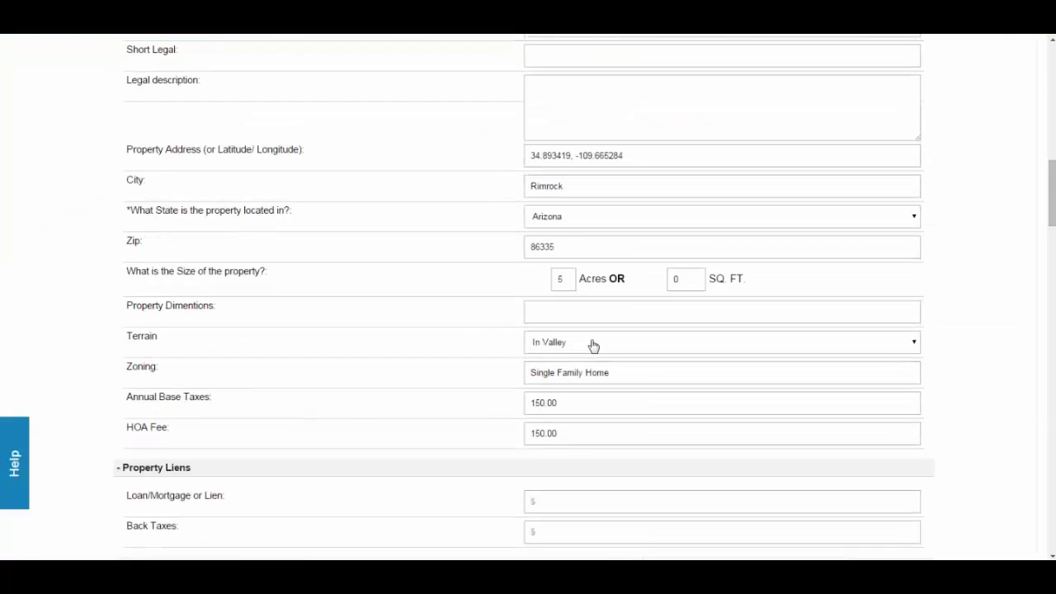
scroll(578, 247, "up", 2)
scroll(585, 256, "up", 1)
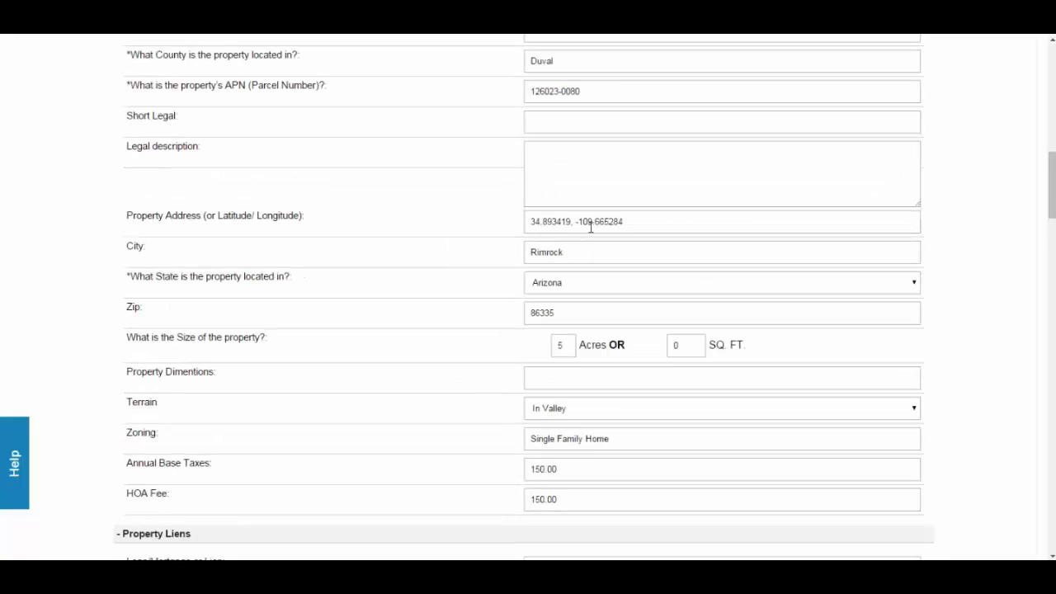
scroll(575, 204, "down", 3)
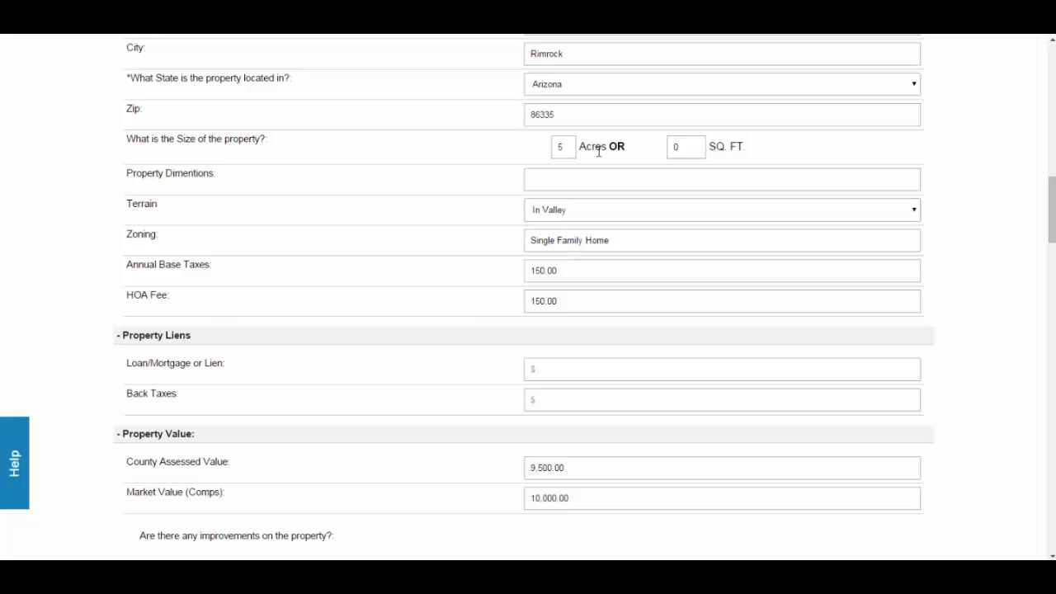
scroll(532, 284, "down", 3)
scroll(511, 310, "up", 11)
scroll(532, 80, "up", 8)
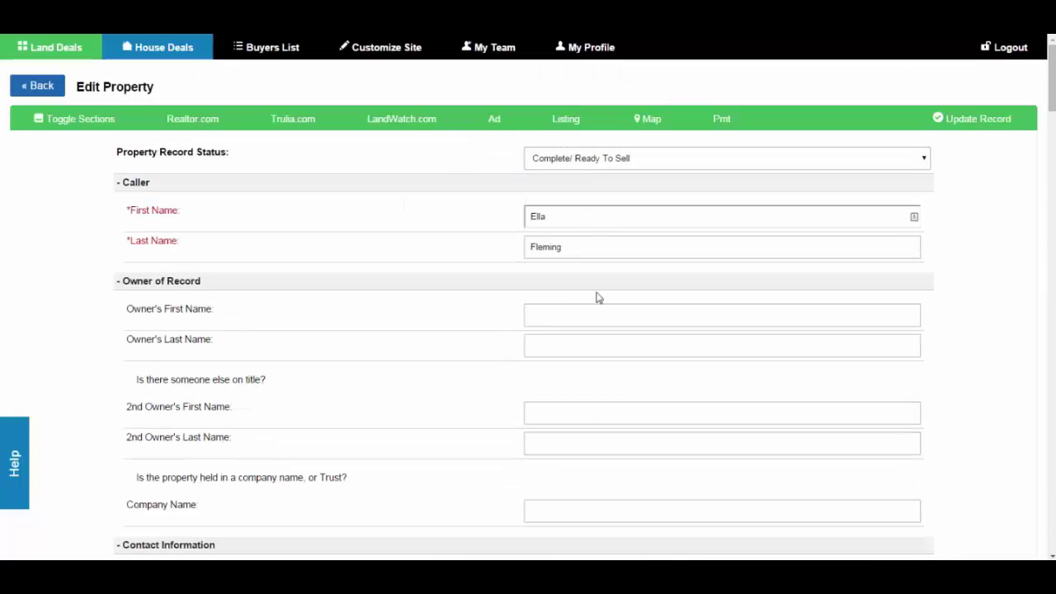
scroll(573, 285, "down", 6)
scroll(577, 335, "up", 5)
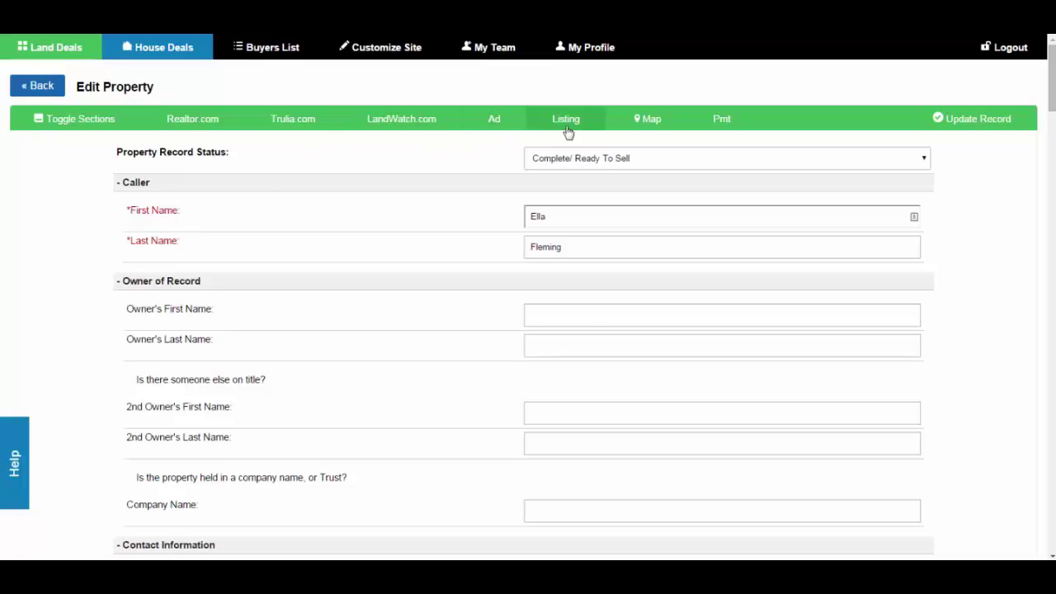
scroll(520, 313, "down", 3)
scroll(497, 304, "up", 3)
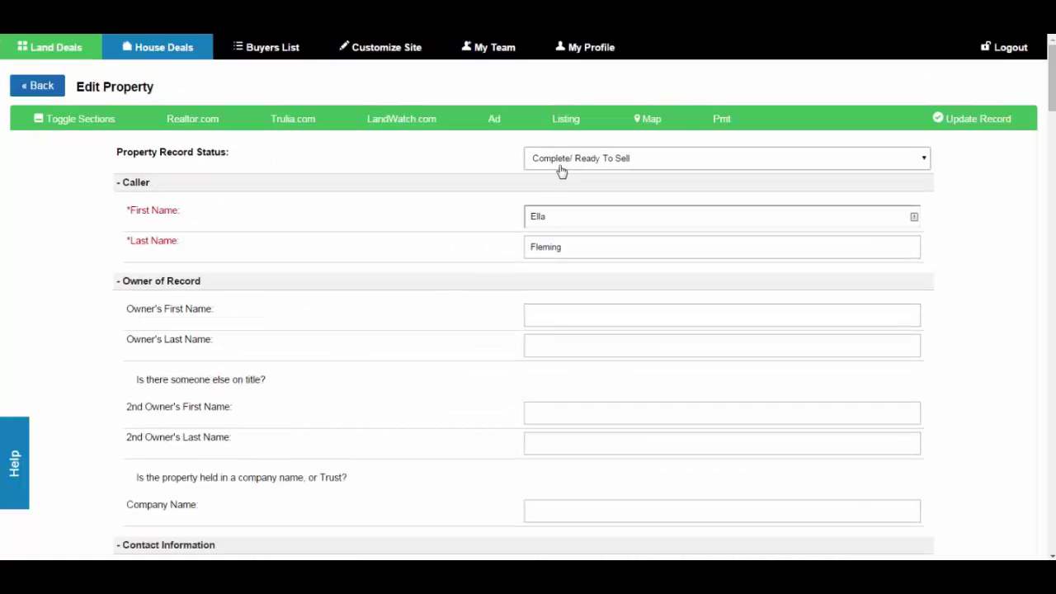
Review the land record's status options and its Property Listing section, focusing on the Sale Price
left_click(561, 165)
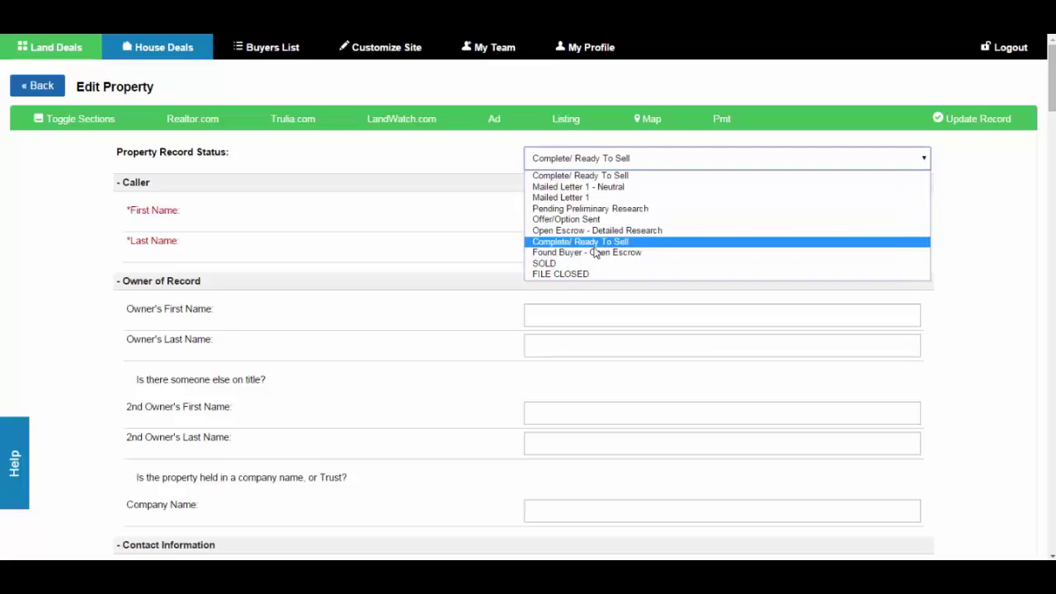
scroll(536, 371, "down", 15)
scroll(175, 487, "down", 4)
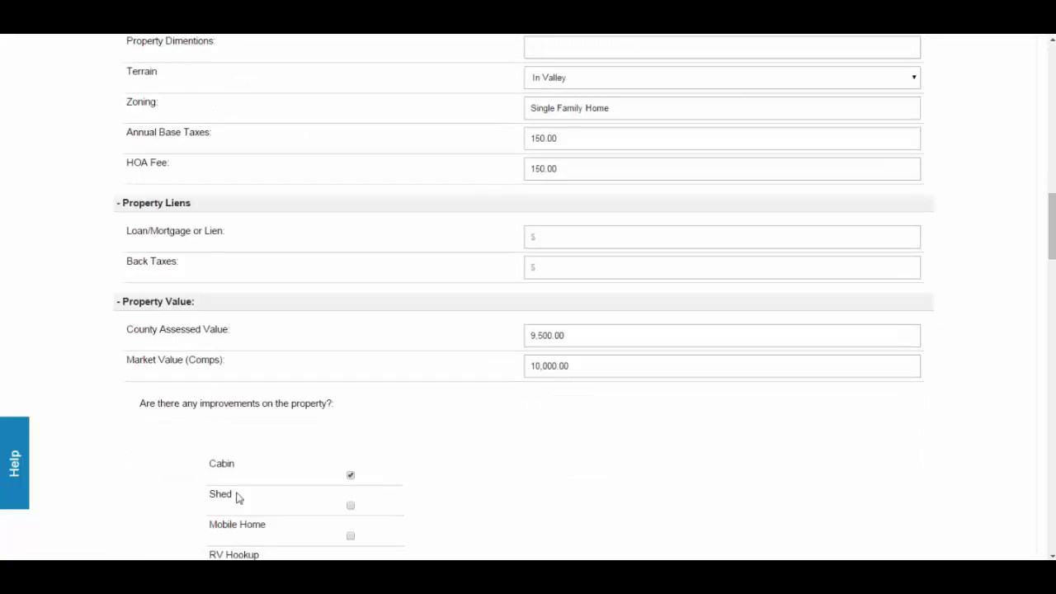
scroll(351, 440, "down", 10)
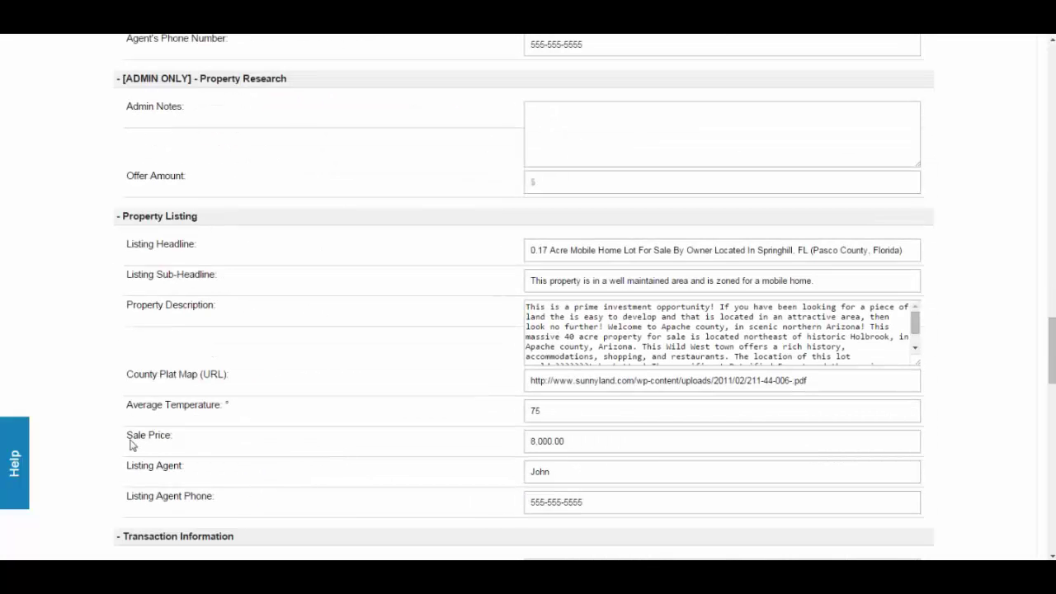
left_click_drag(129, 445, 192, 439)
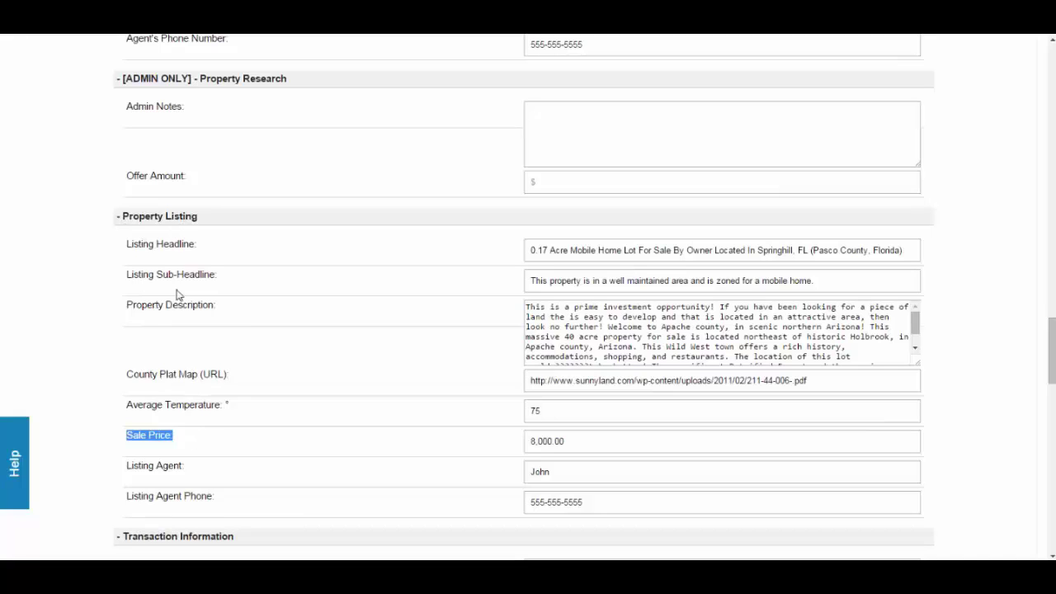
left_click_drag(567, 442, 370, 473)
left_click(188, 446)
left_click_drag(127, 437, 168, 438)
left_click(175, 439)
scroll(280, 404, "up", 20)
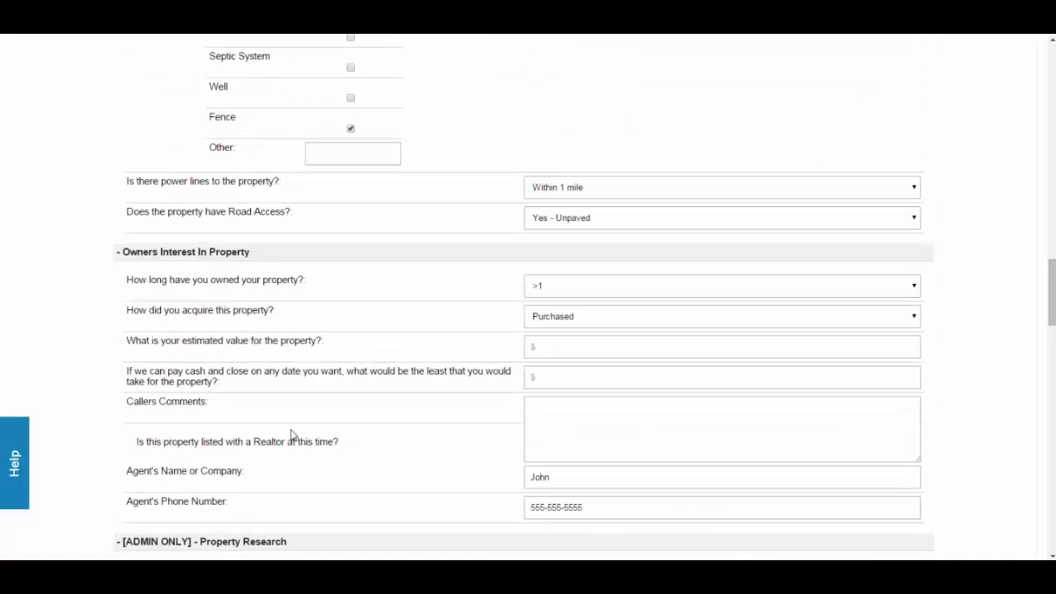
scroll(611, 358, "up", 10)
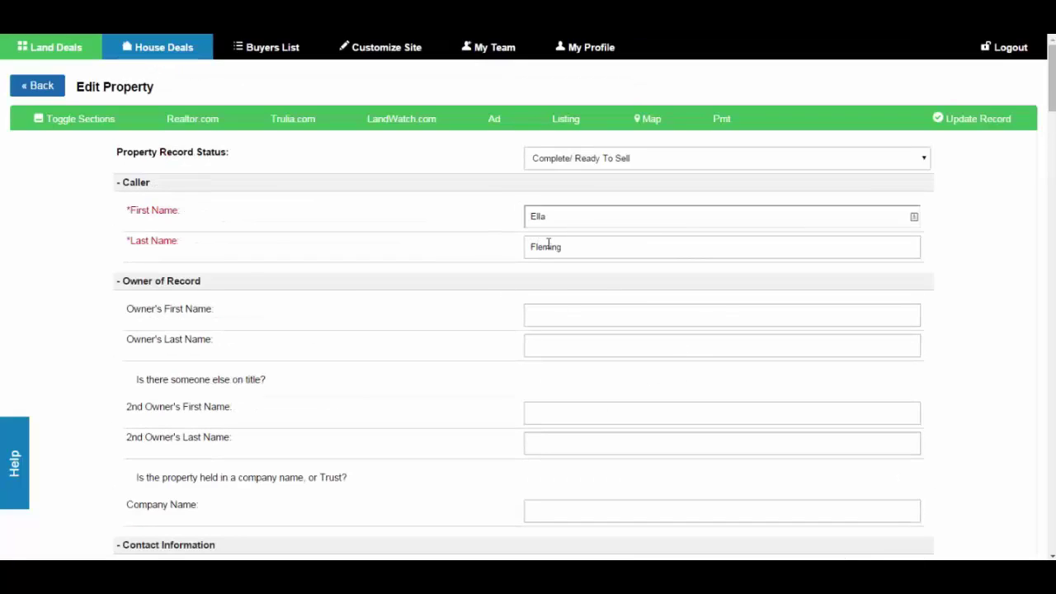
scroll(568, 267, "down", 3)
scroll(568, 281, "up", 3)
Open the first record in My House Deals for editing and set its status to Open Escrow
left_click(171, 47)
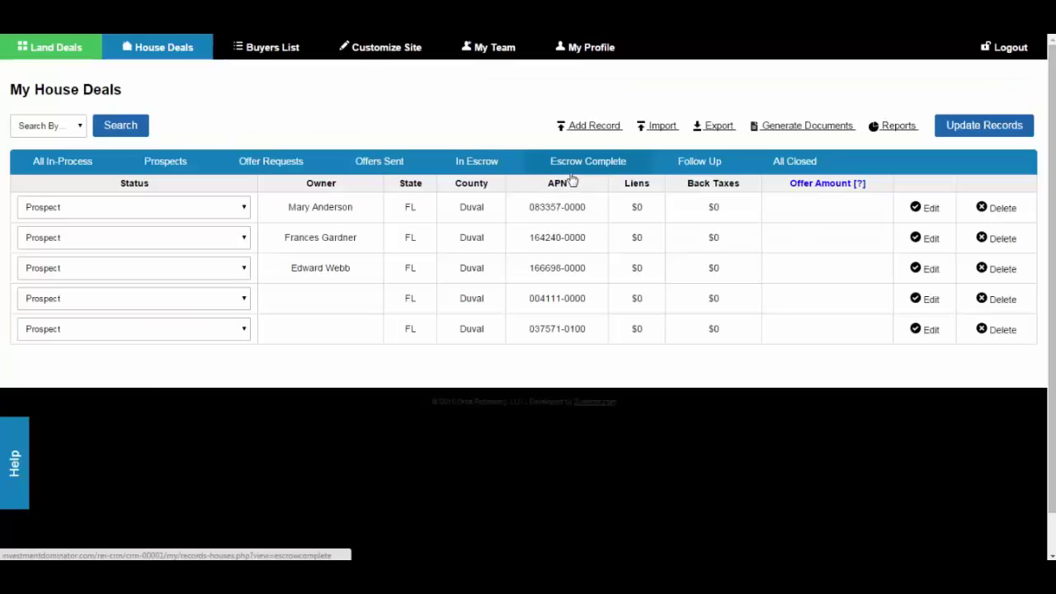
left_click(927, 211)
left_click(591, 157)
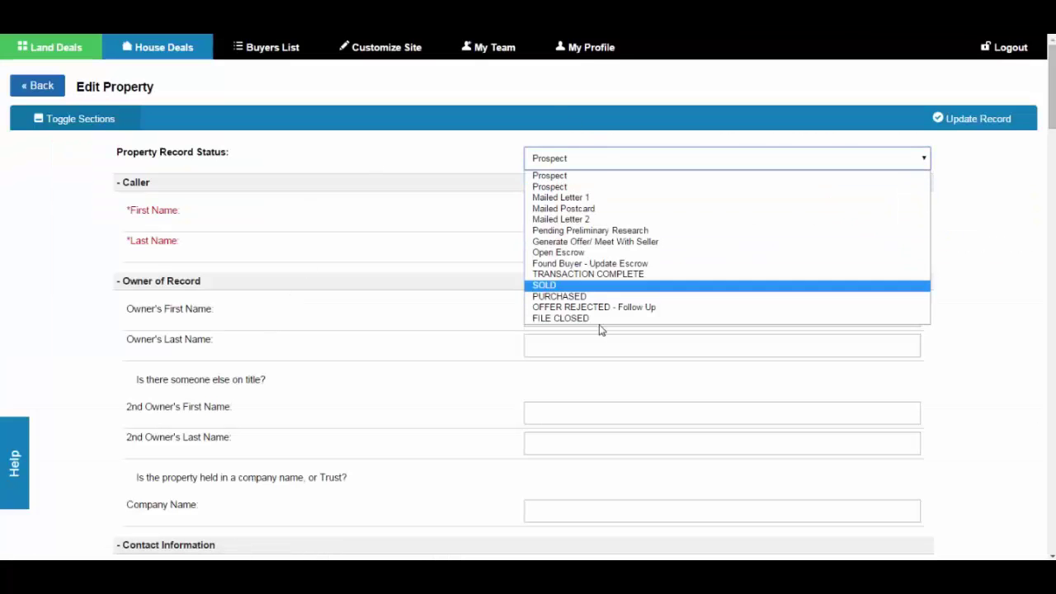
left_click(580, 254)
Set the house record's Sale Price to 200000 and save the record
scroll(761, 412, "down", 9)
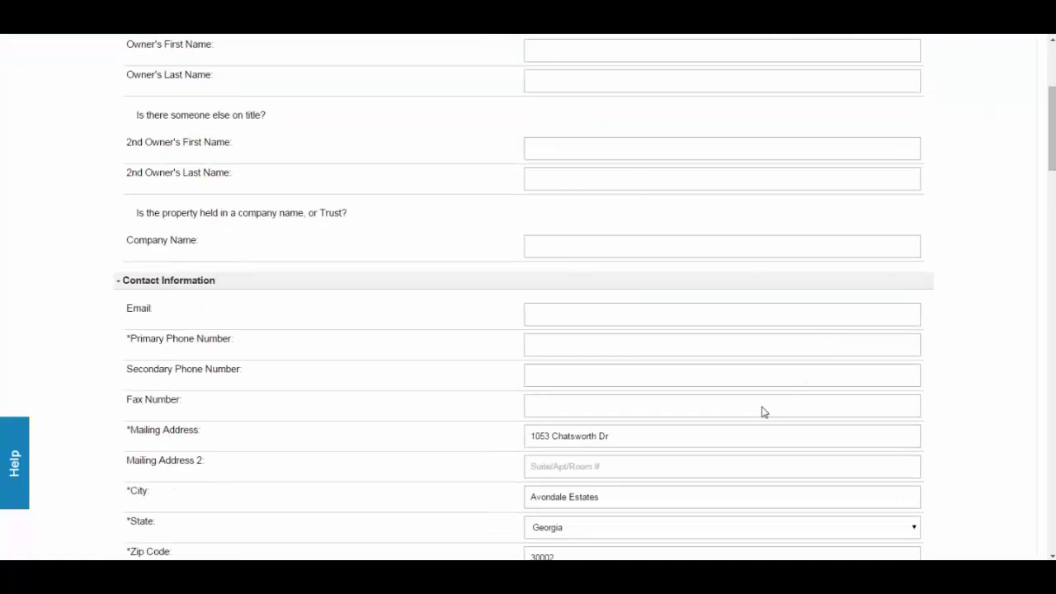
scroll(443, 435, "down", 15)
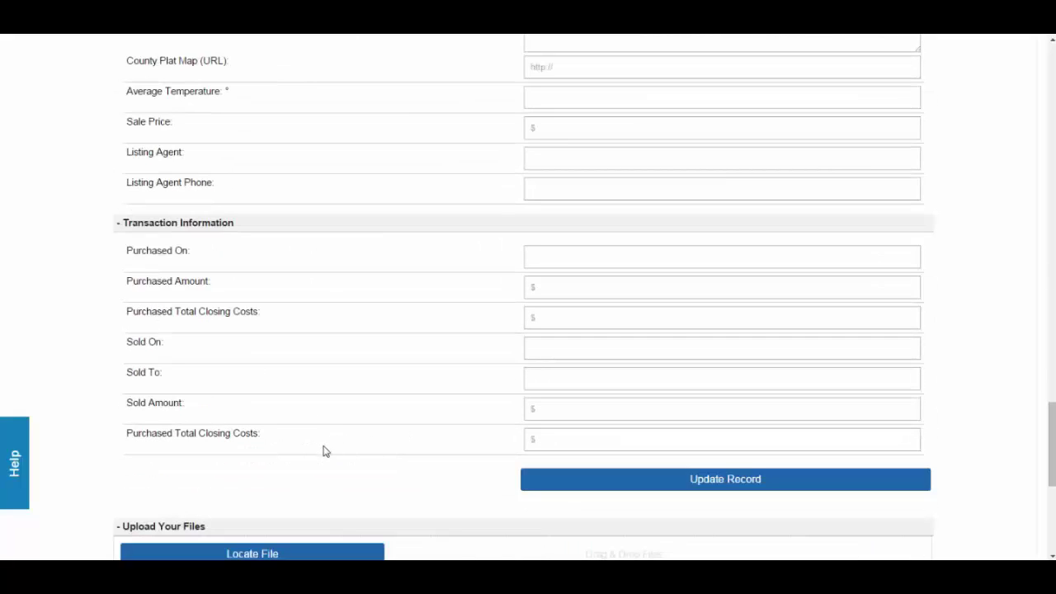
scroll(395, 359, "down", 1)
scroll(405, 338, "up", 2)
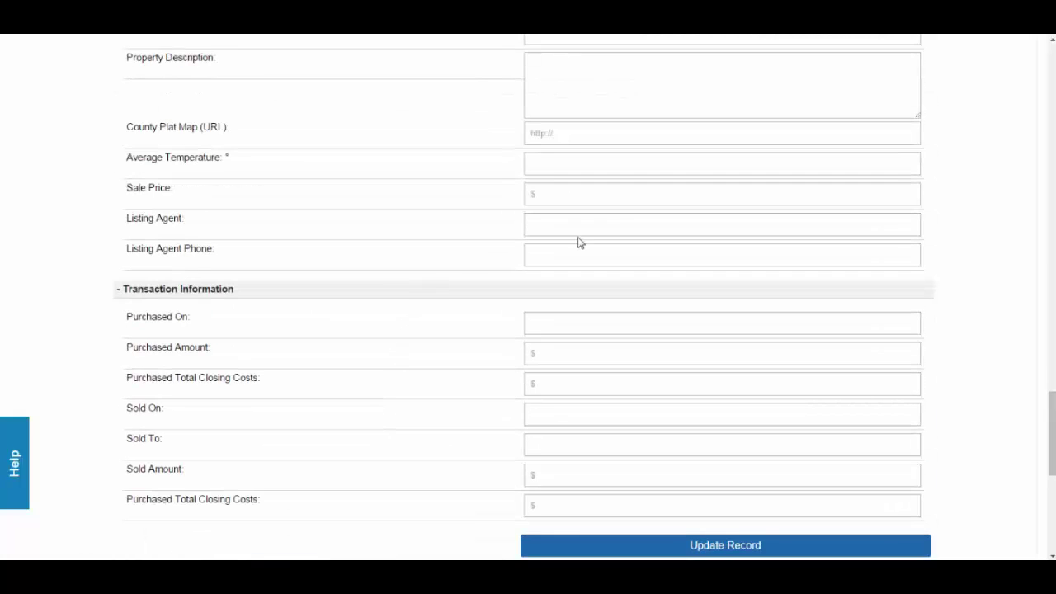
left_click(608, 195)
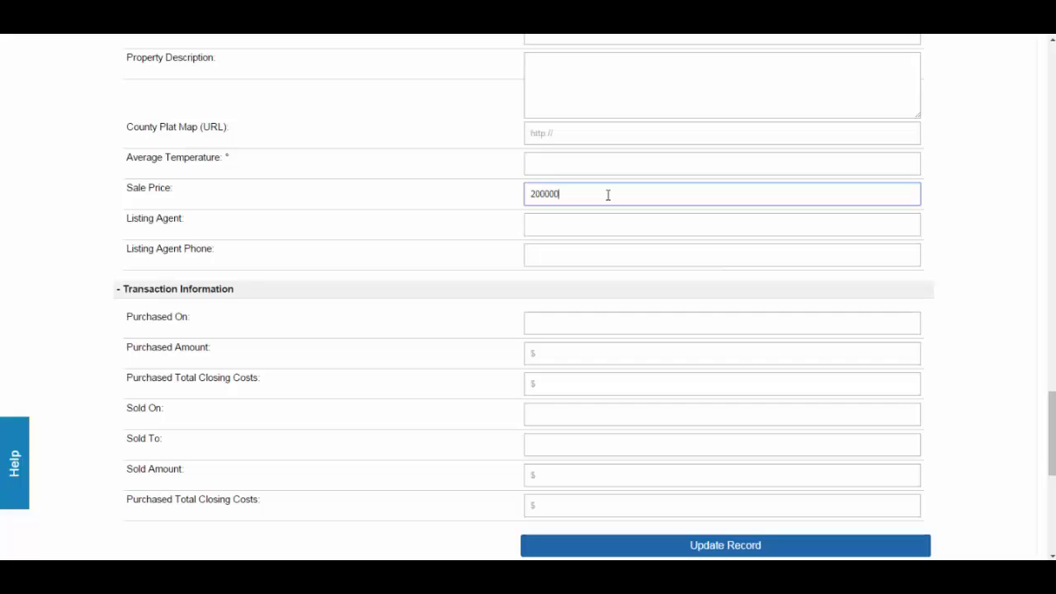
left_click(724, 544)
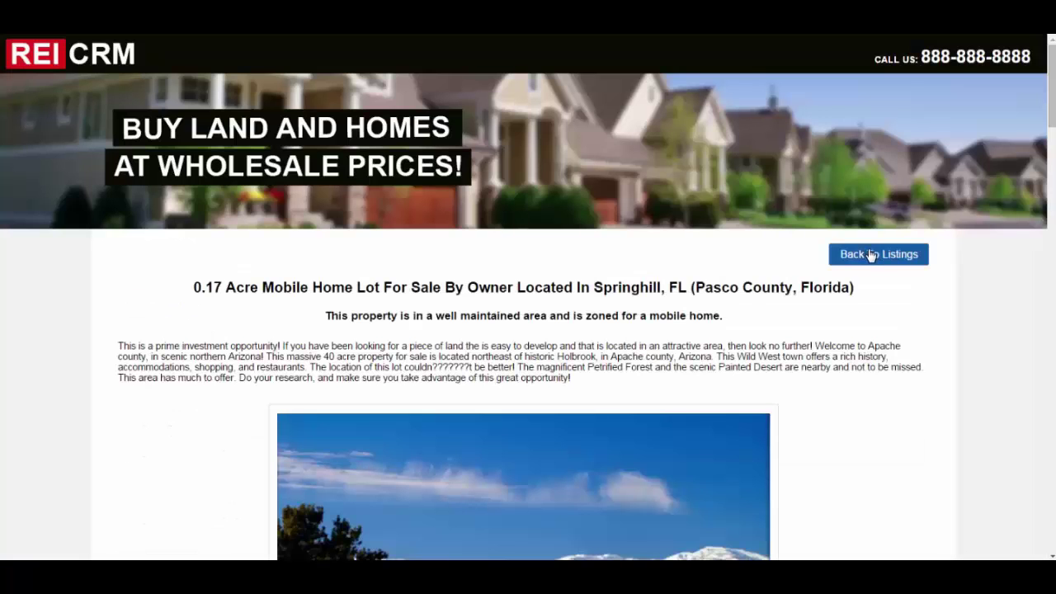
Return to the public listings page and examine the entry for the newly saved house deal
left_click(870, 256)
scroll(636, 264, "down", 3)
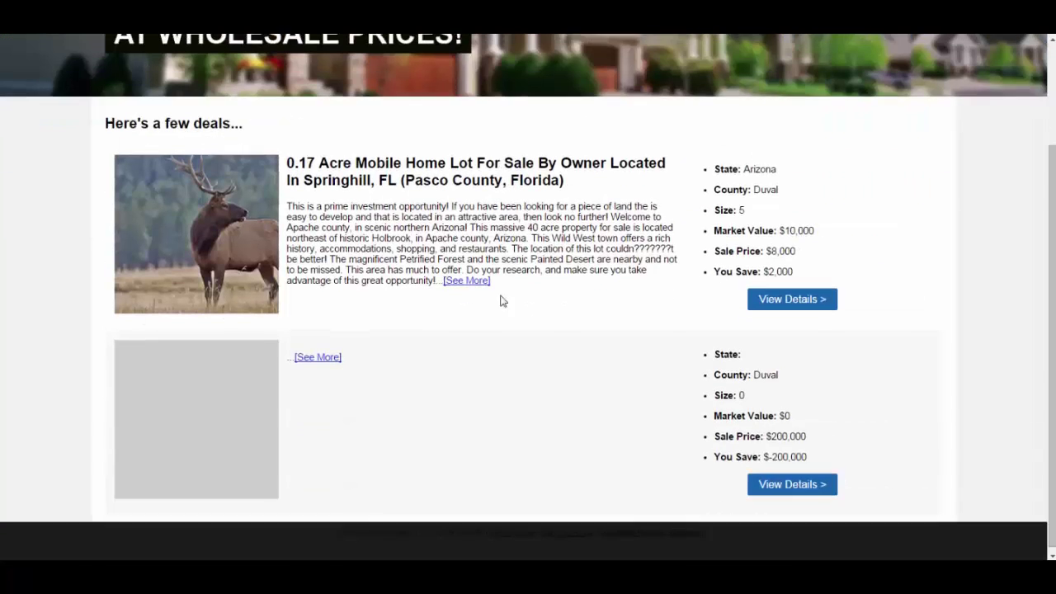
left_click_drag(798, 422, 335, 455)
left_click(422, 440)
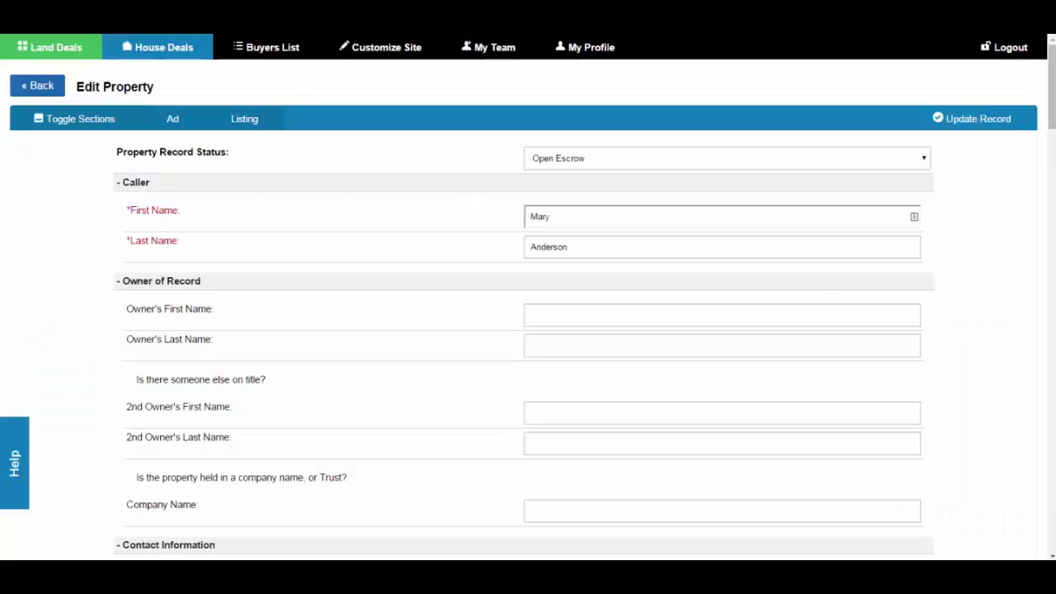
Go back to the house record and review the available property status options without changing the status
left_click(690, 160)
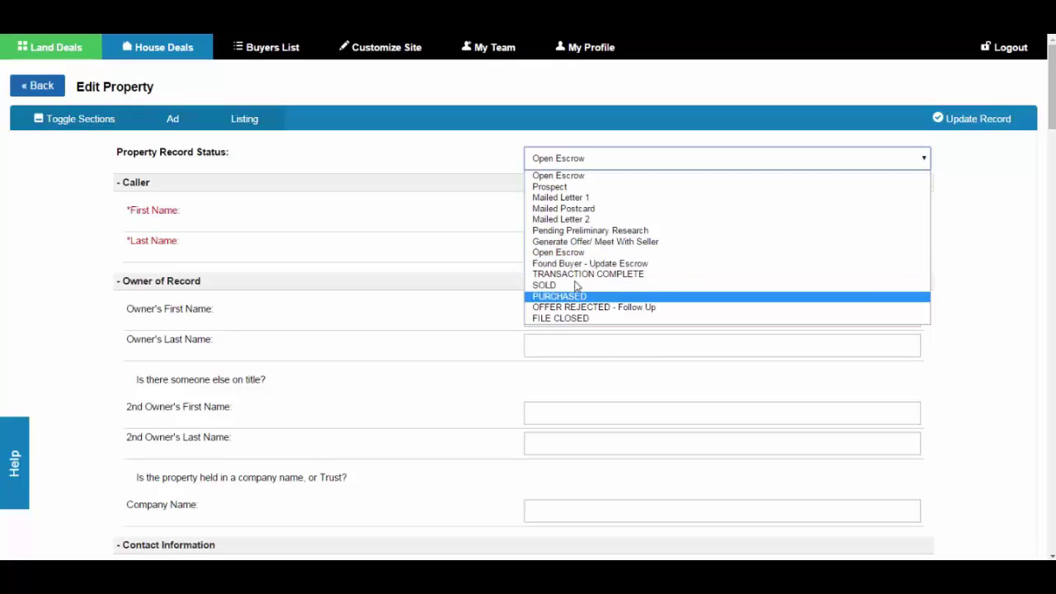
left_click(184, 179)
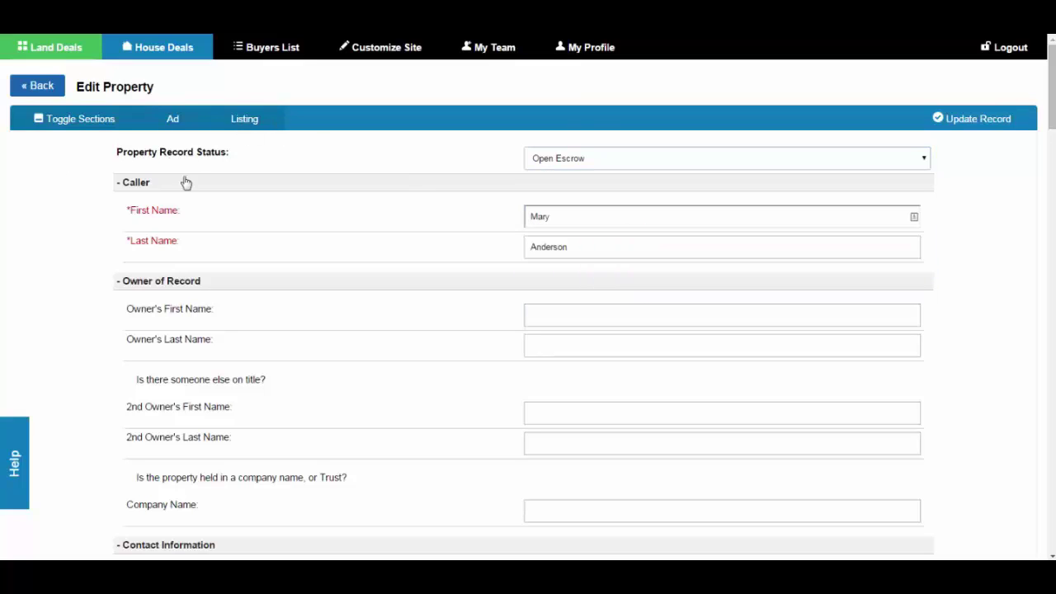